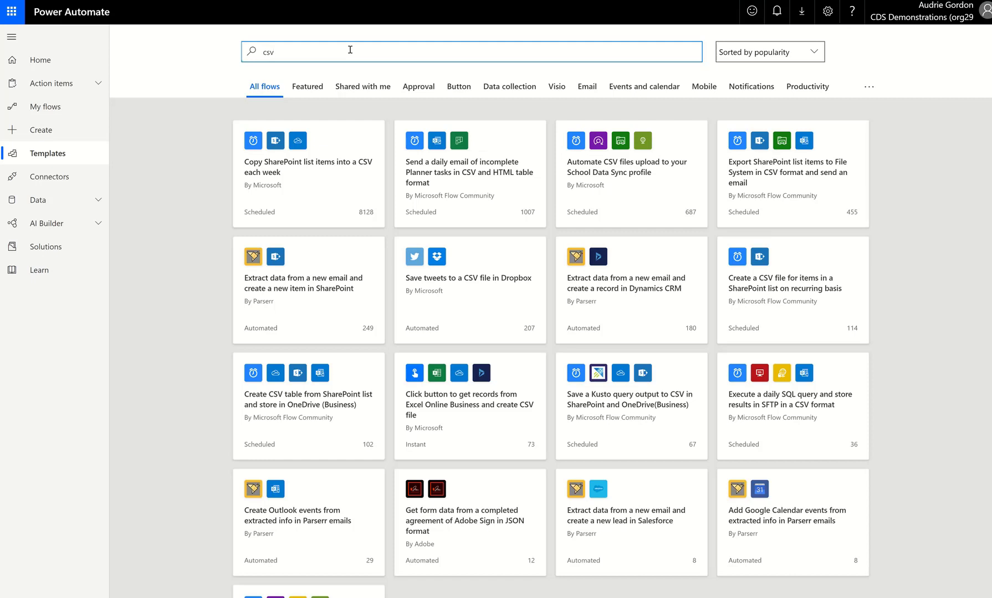
# Start a new scheduled flow from blank from the My flows page.
pyautogui.click(82, 105)
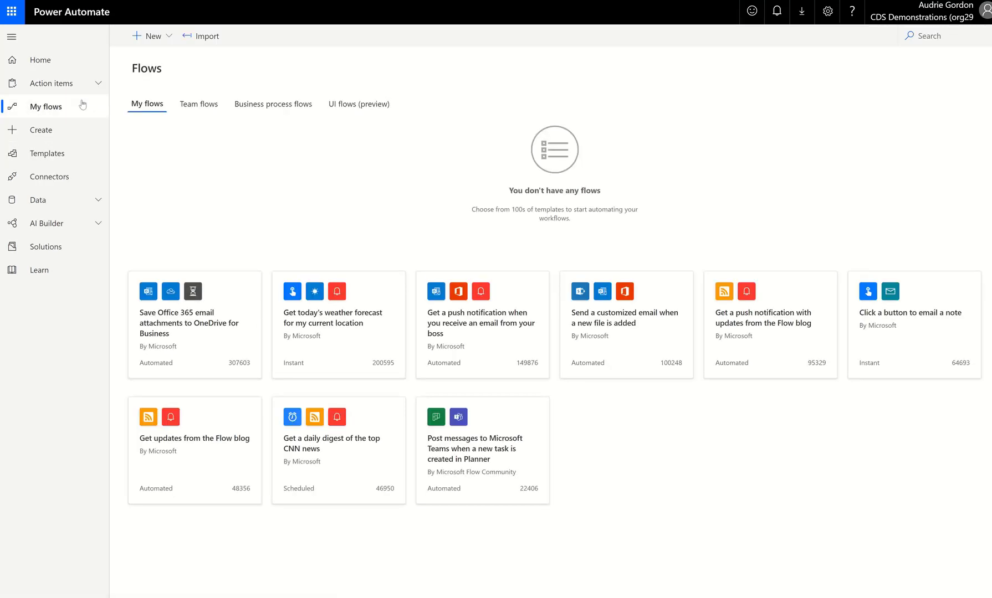
pyautogui.click(165, 37)
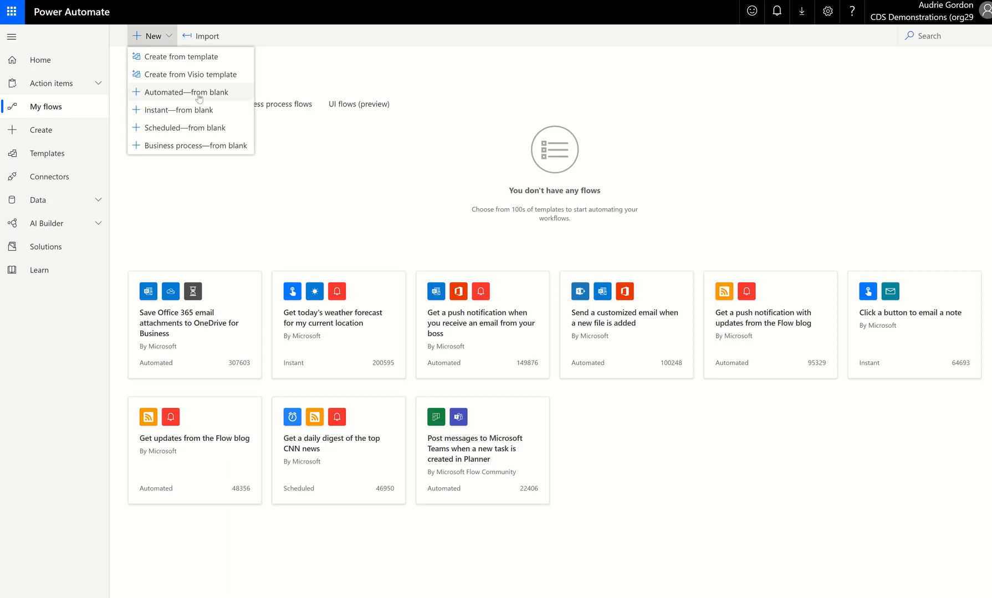
pyautogui.click(199, 128)
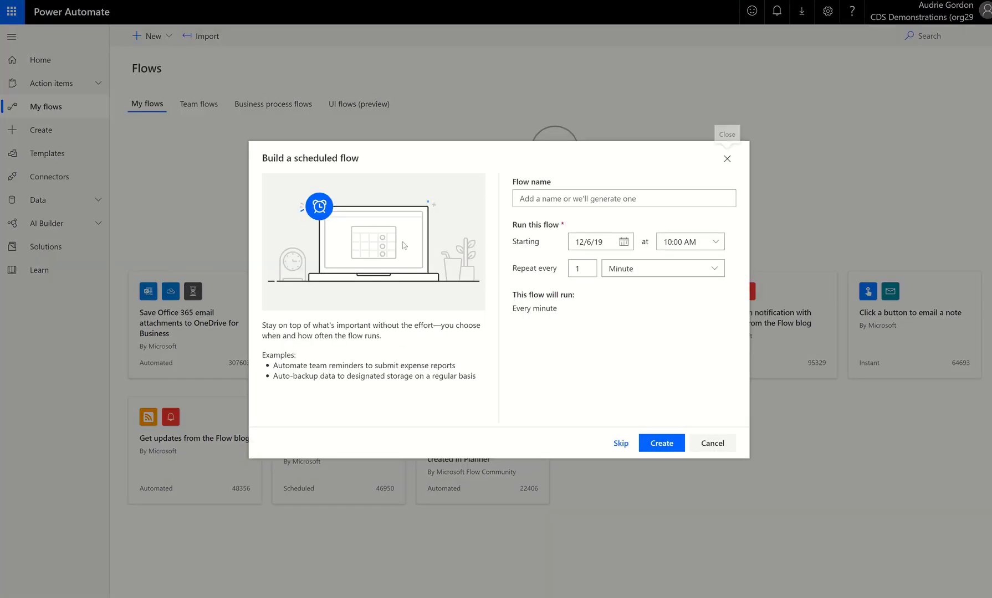
# Name the flow WeeklyContractorsReport.
pyautogui.click(531, 200)
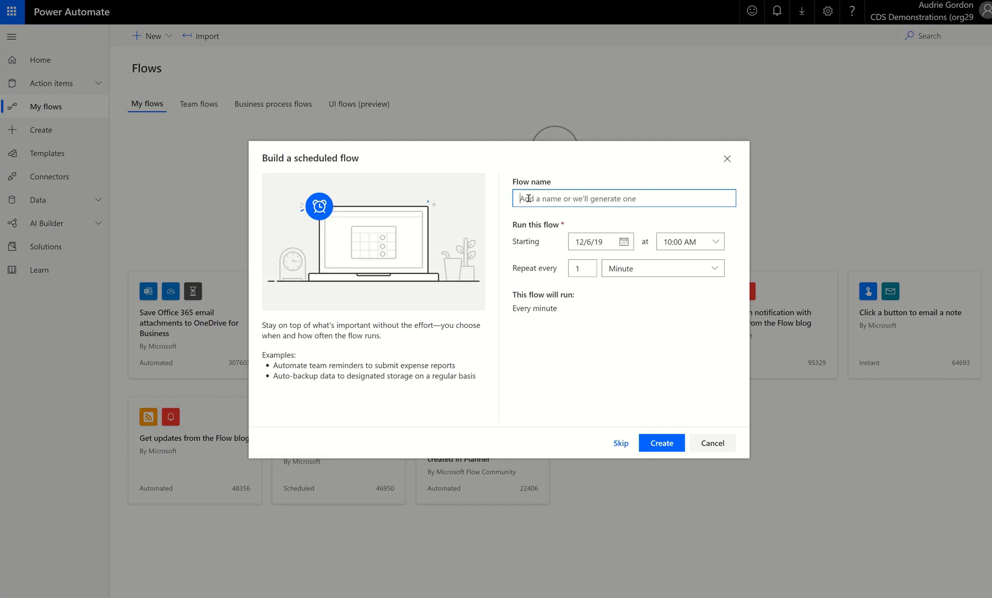
pyautogui.write('WeeklyContractorsReport')
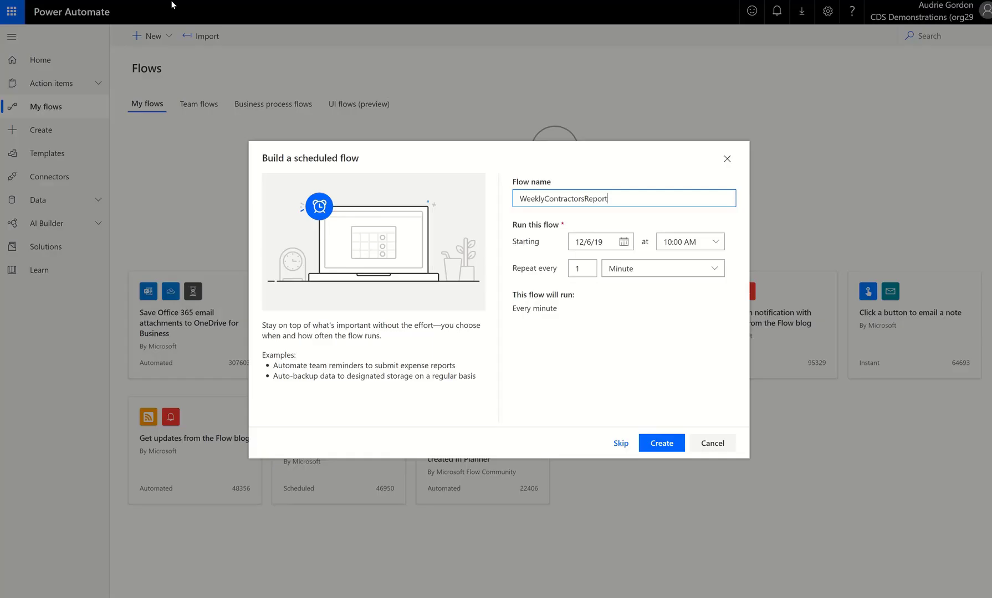
# Set the flow to repeat every 1 week.
pyautogui.doubleClick(635, 200)
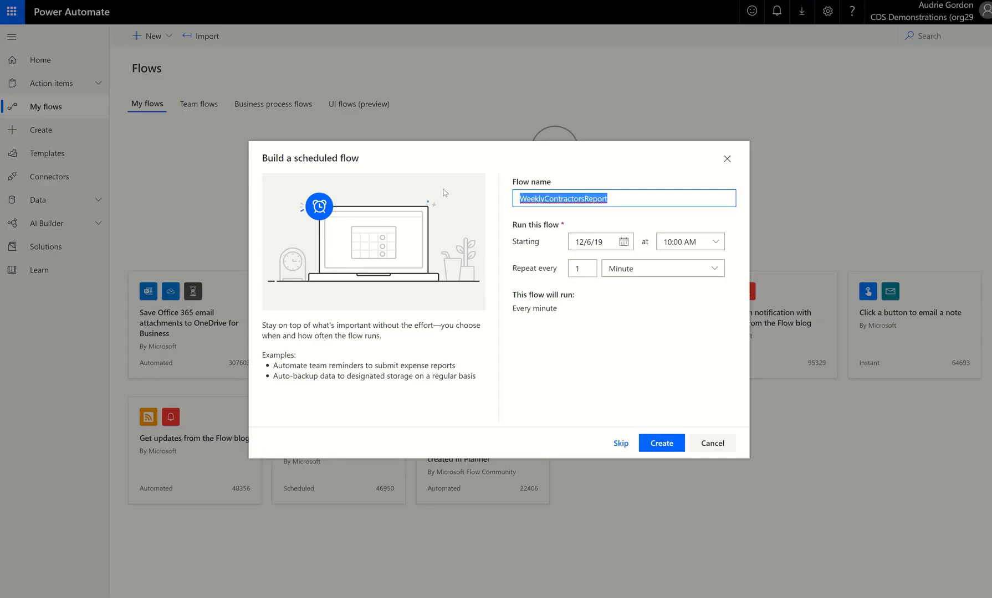
pyautogui.click(680, 275)
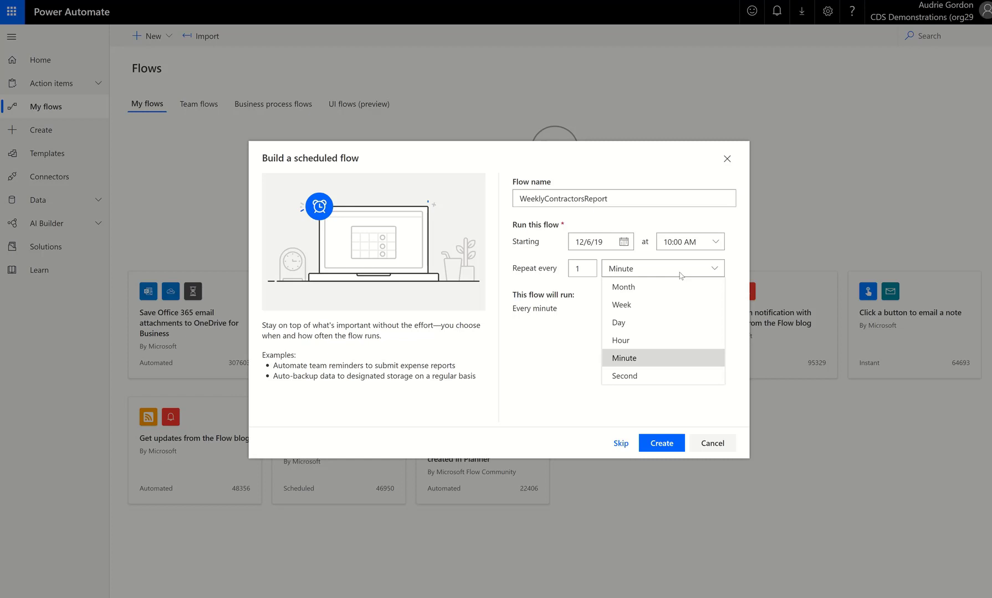
pyautogui.click(652, 308)
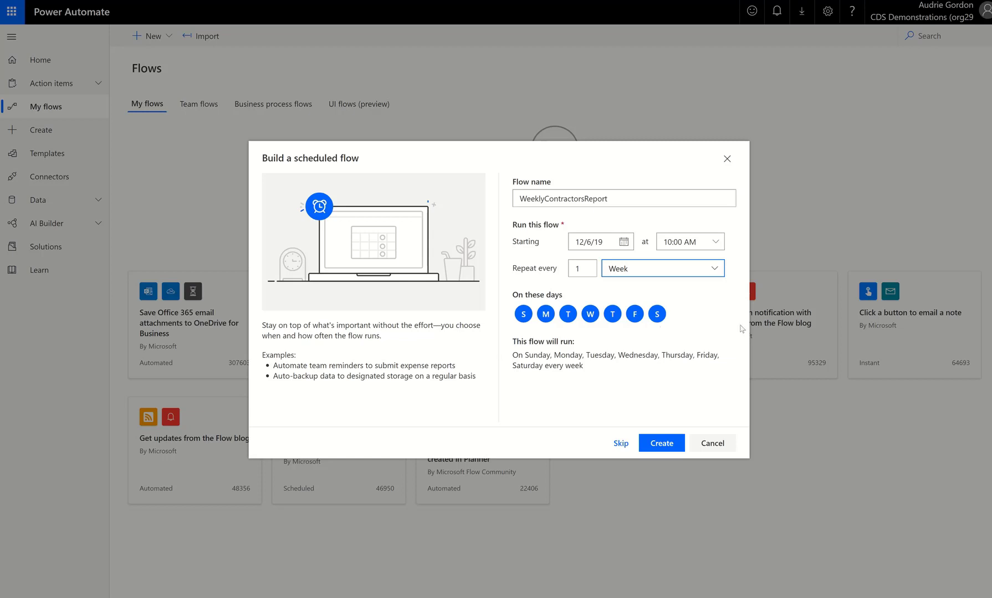
pyautogui.moveTo(515, 341); pyautogui.dragTo(591, 373)
pyautogui.click(535, 354)
pyautogui.moveTo(584, 366); pyautogui.dragTo(508, 359)
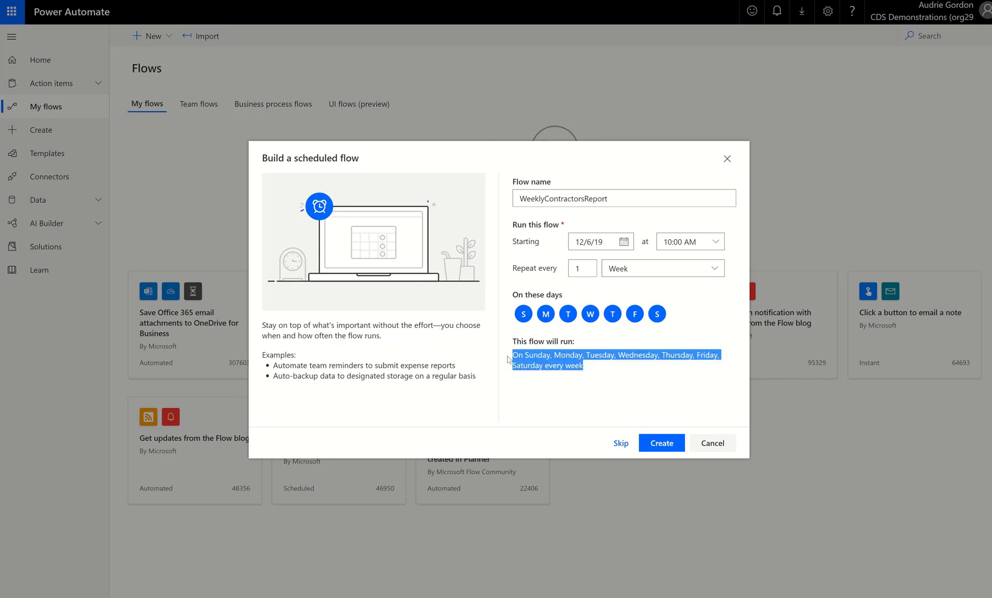
pyautogui.click(635, 374)
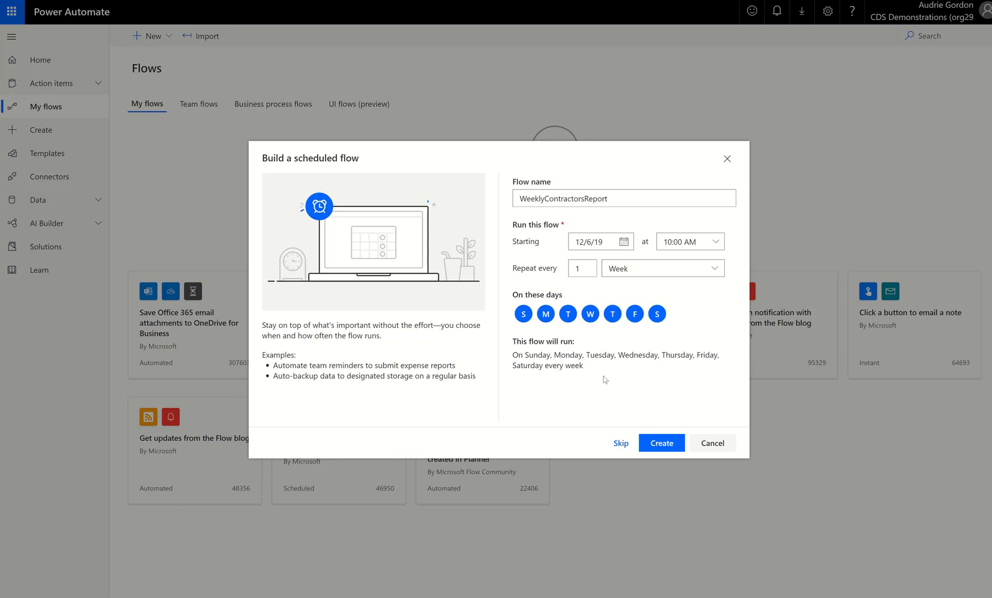
# Deselect every weekday except Monday so the flow runs only on Mondays.
pyautogui.click(523, 314)
pyautogui.click(568, 314)
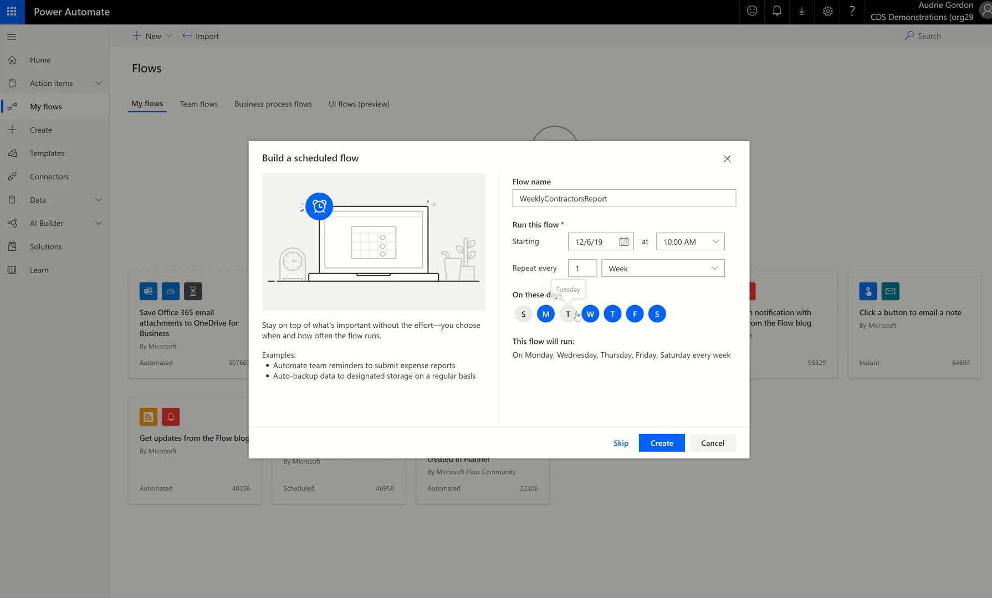
pyautogui.click(590, 314)
pyautogui.click(612, 314)
pyautogui.click(635, 314)
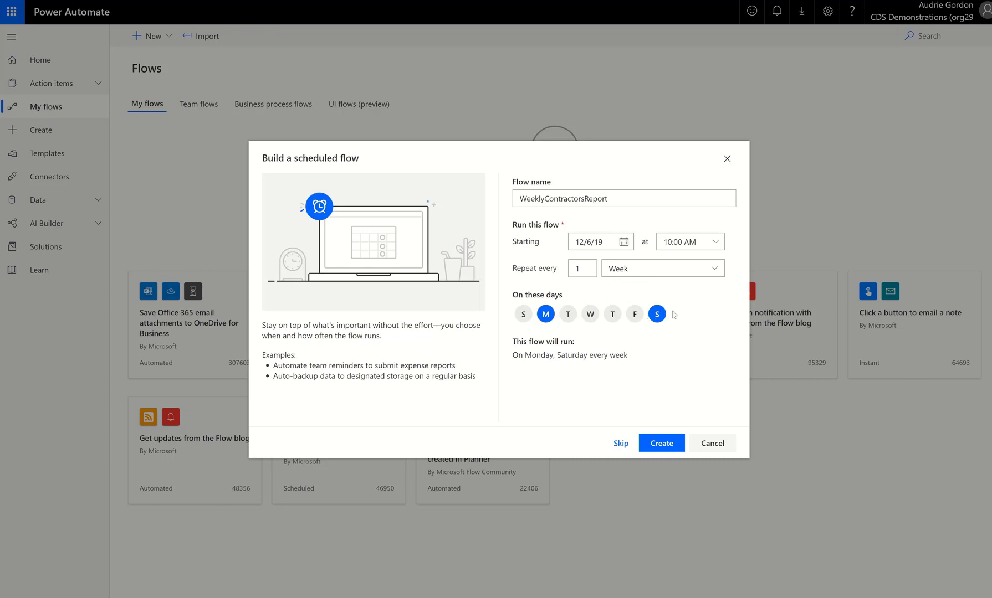
pyautogui.click(657, 314)
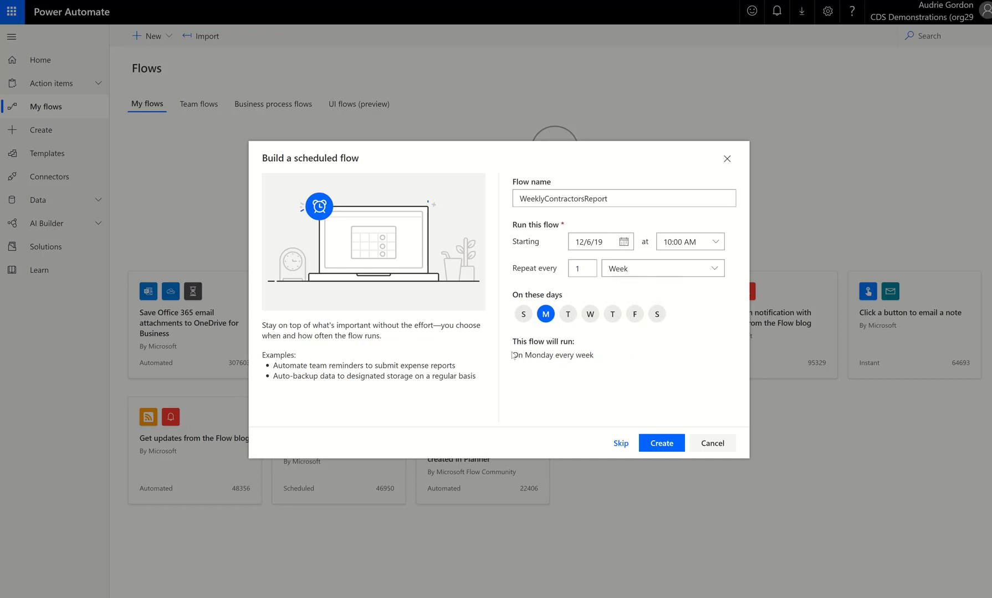
pyautogui.moveTo(512, 355); pyautogui.dragTo(612, 360)
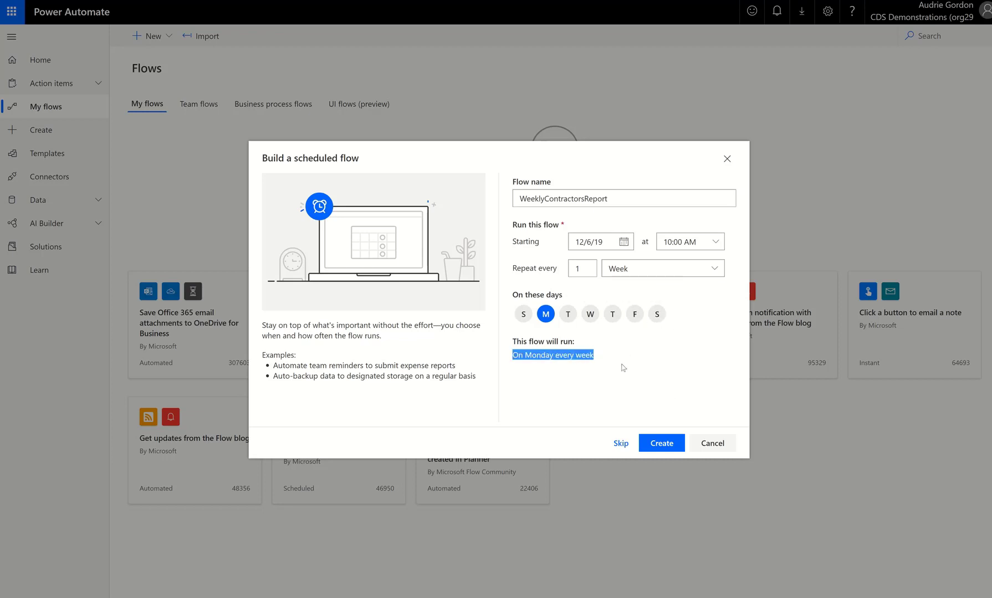
pyautogui.click(608, 368)
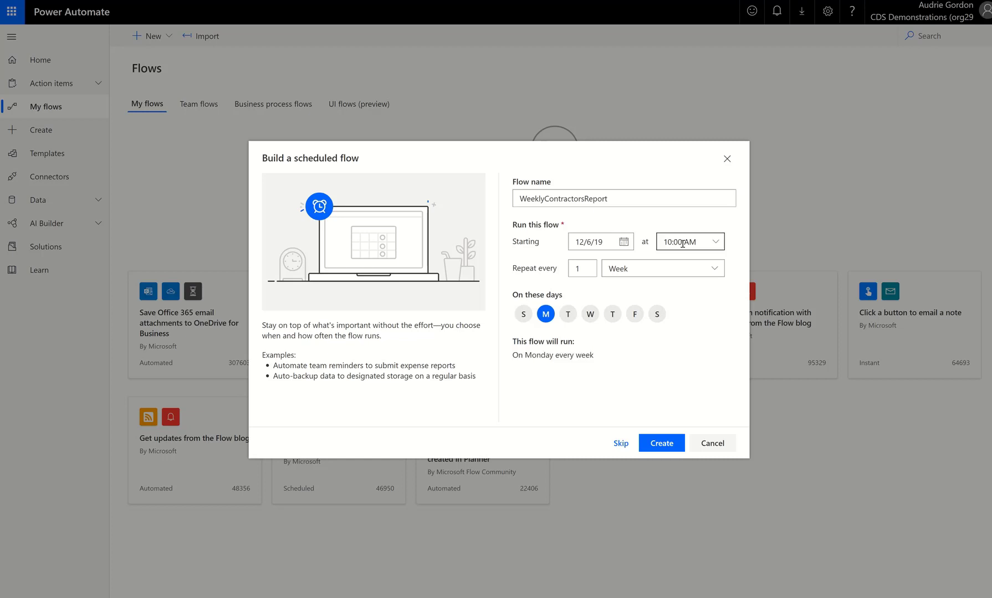
# Set the flow's start time to 12:00 AM.
pyautogui.click(715, 245)
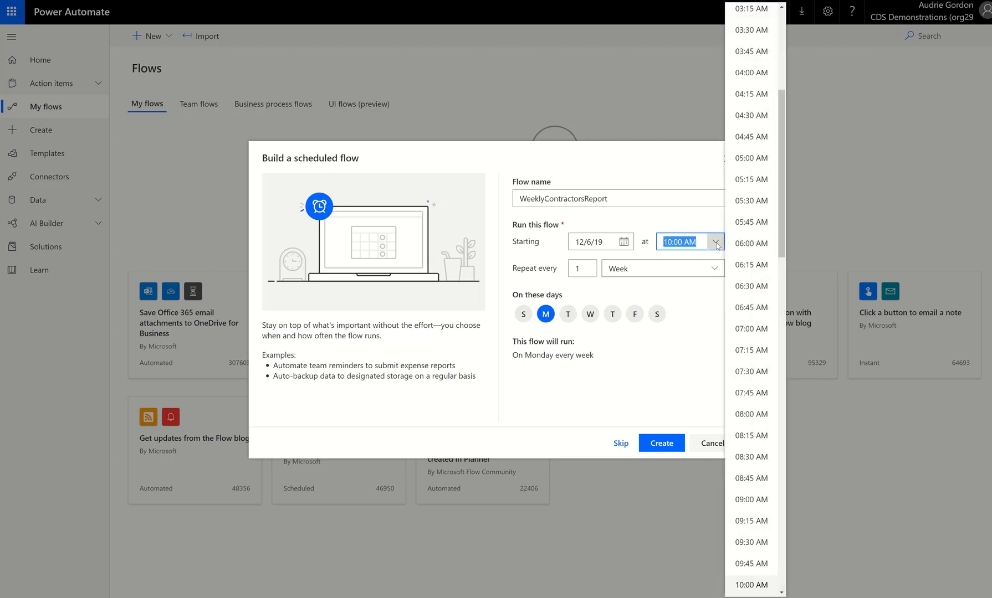
pyautogui.scroll(4, 758, 170)
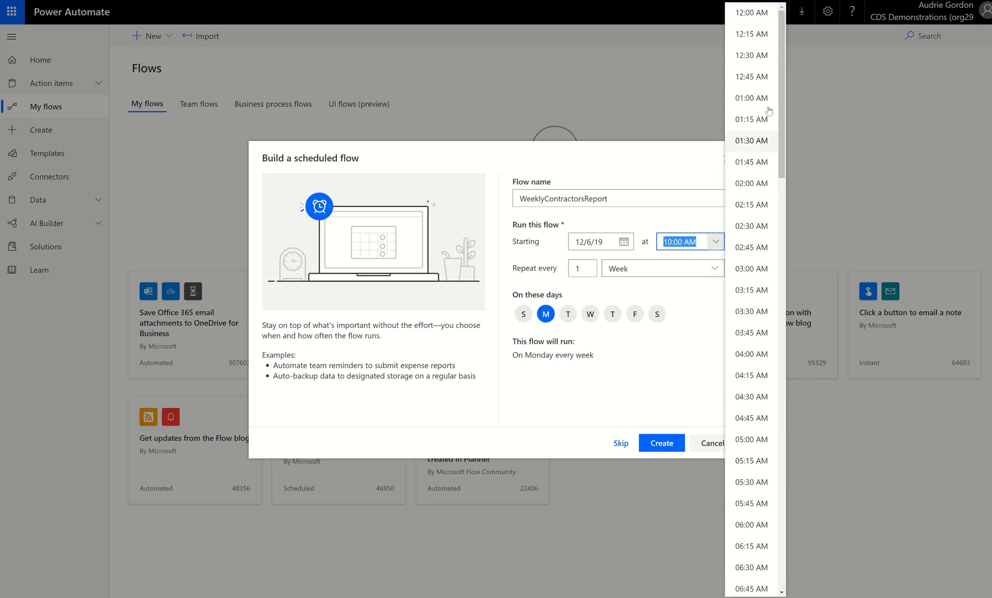
pyautogui.click(751, 15)
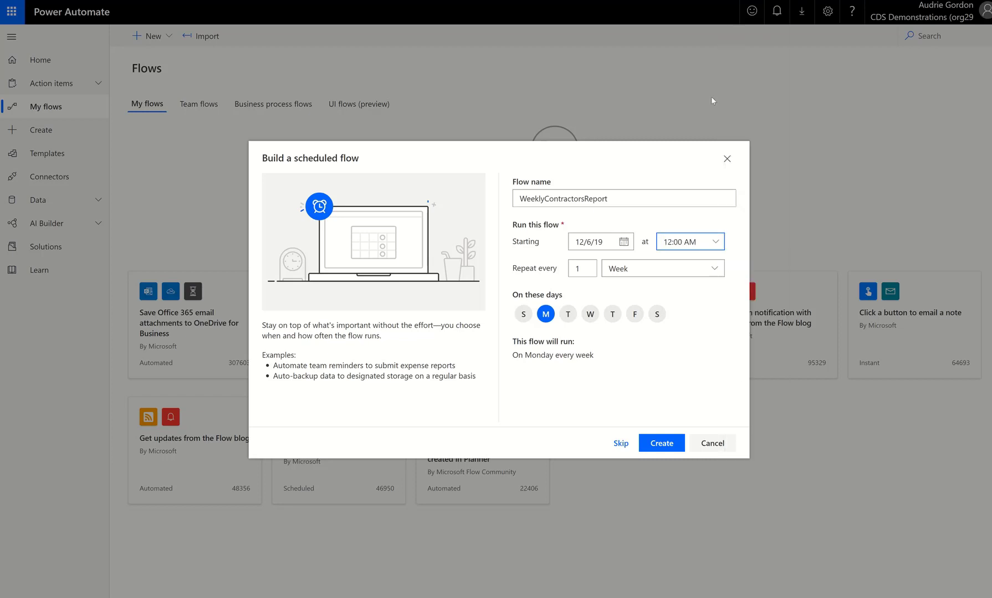
# Set the start date to 12/9/19 and create the scheduled flow.
pyautogui.click(624, 242)
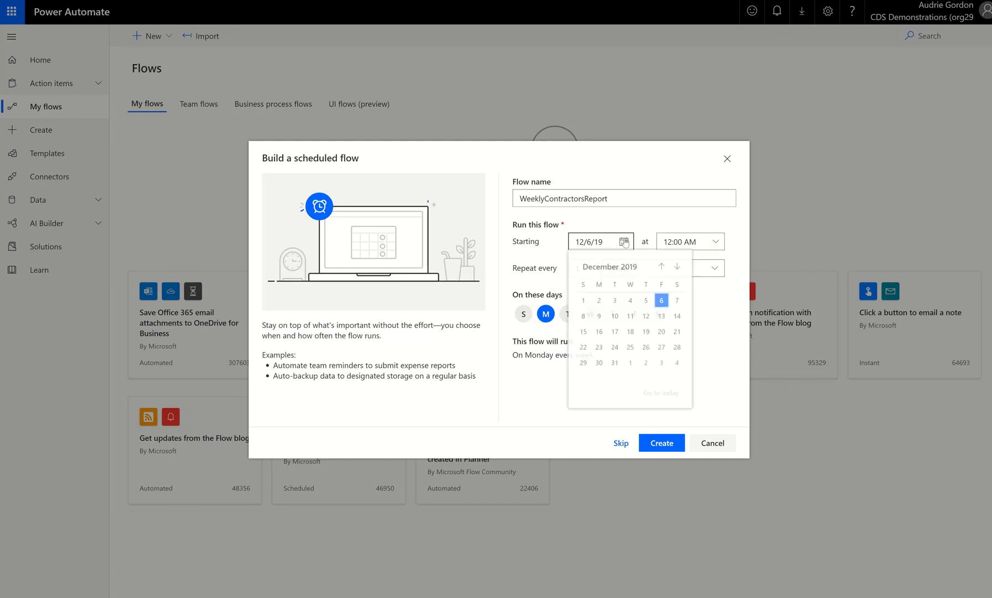
pyautogui.click(600, 319)
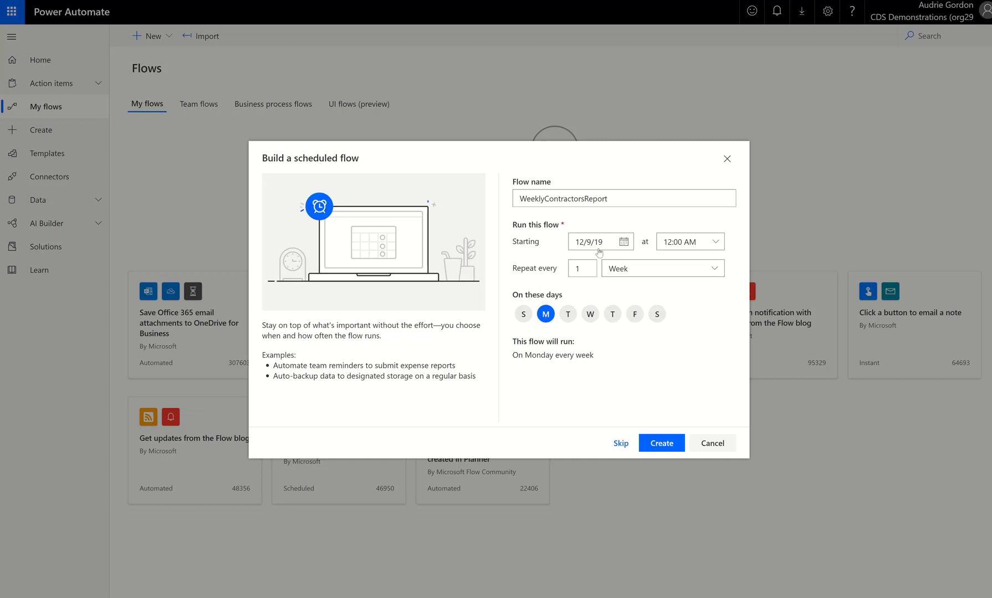
pyautogui.click(624, 242)
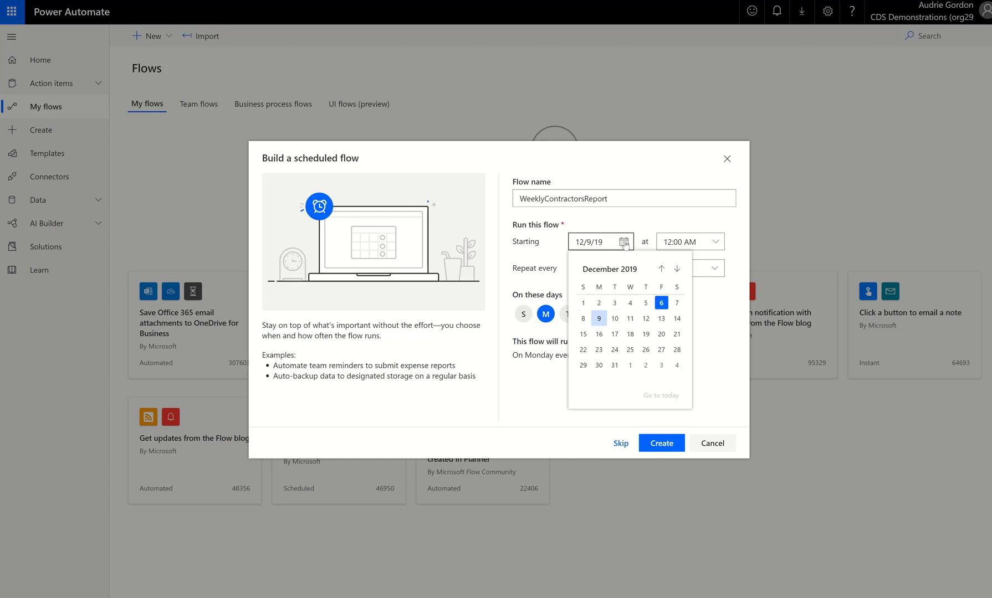
pyautogui.click(713, 358)
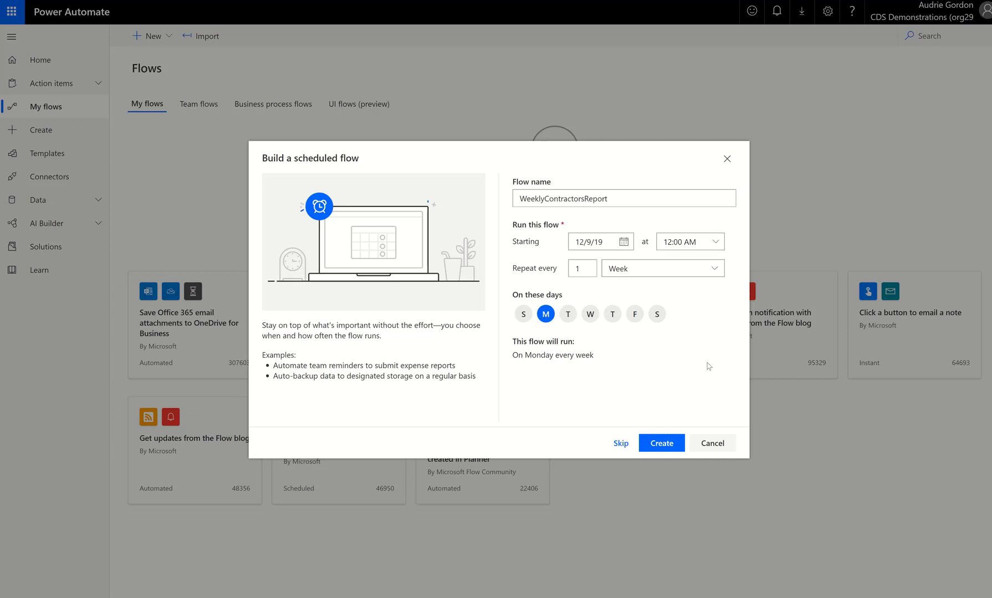
pyautogui.click(662, 444)
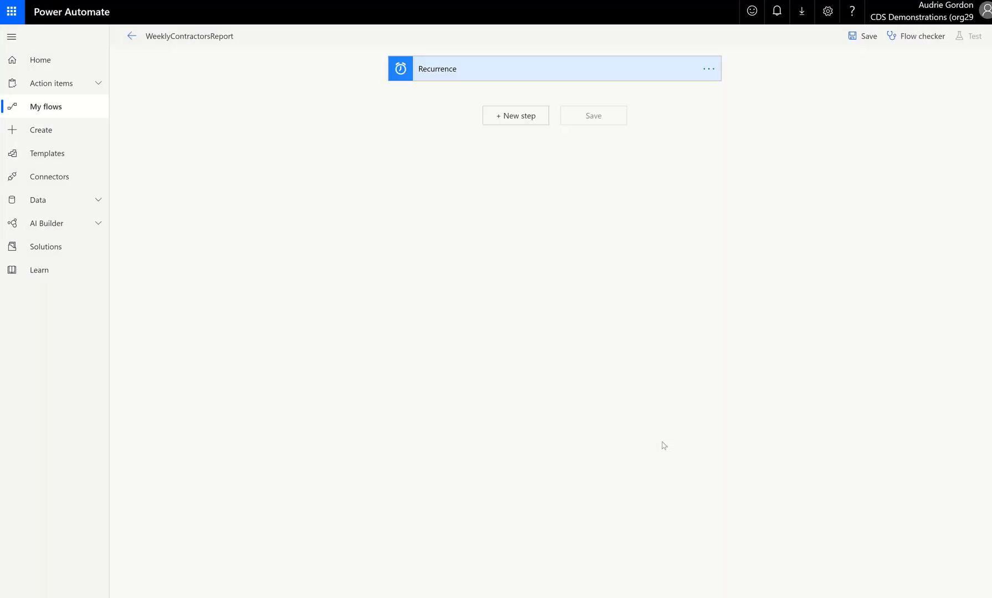
# Delete the Recurrence trigger from the flow.
pyautogui.click(549, 69)
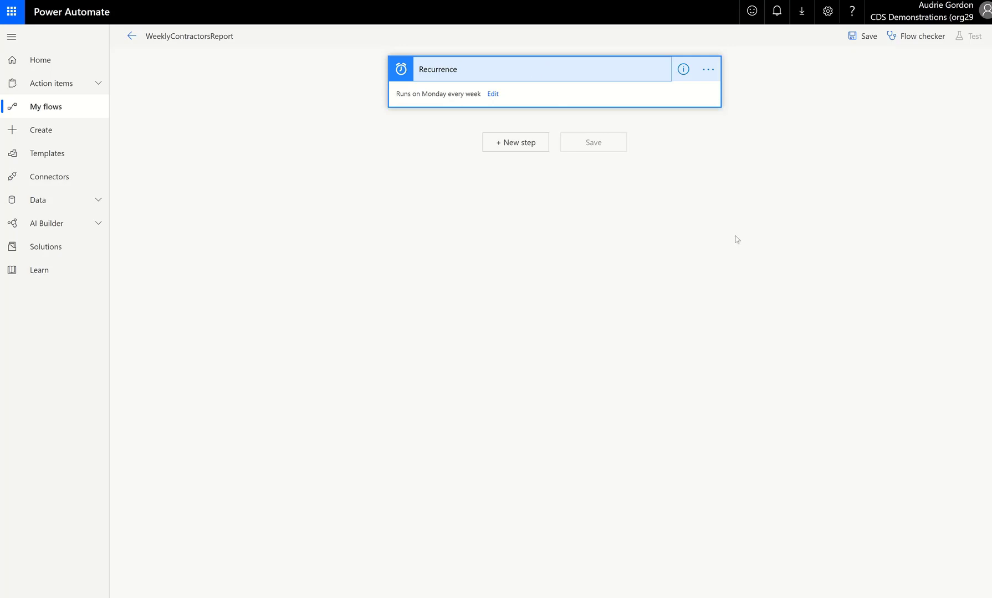
pyautogui.click(707, 71)
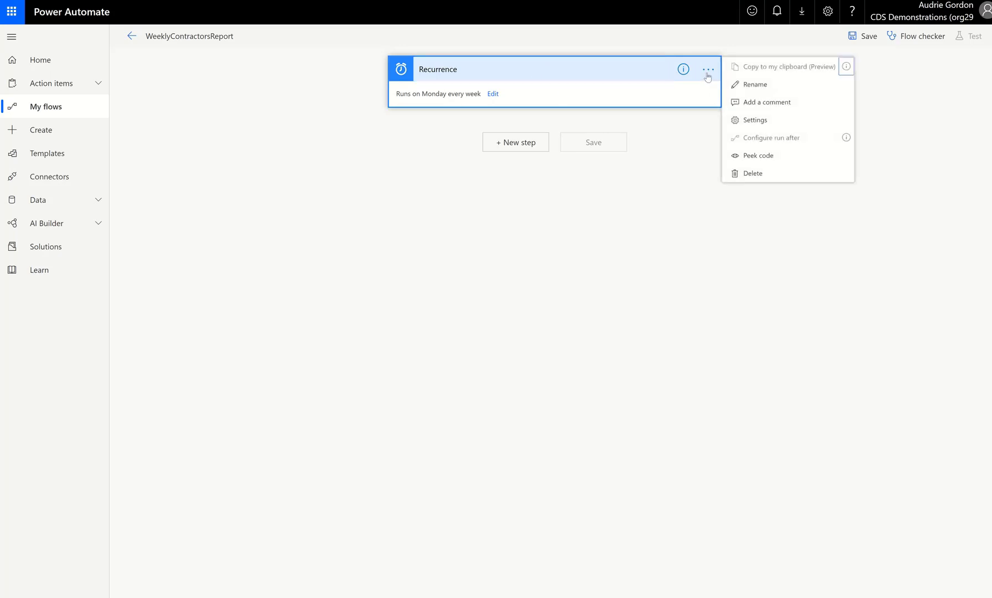
pyautogui.click(830, 181)
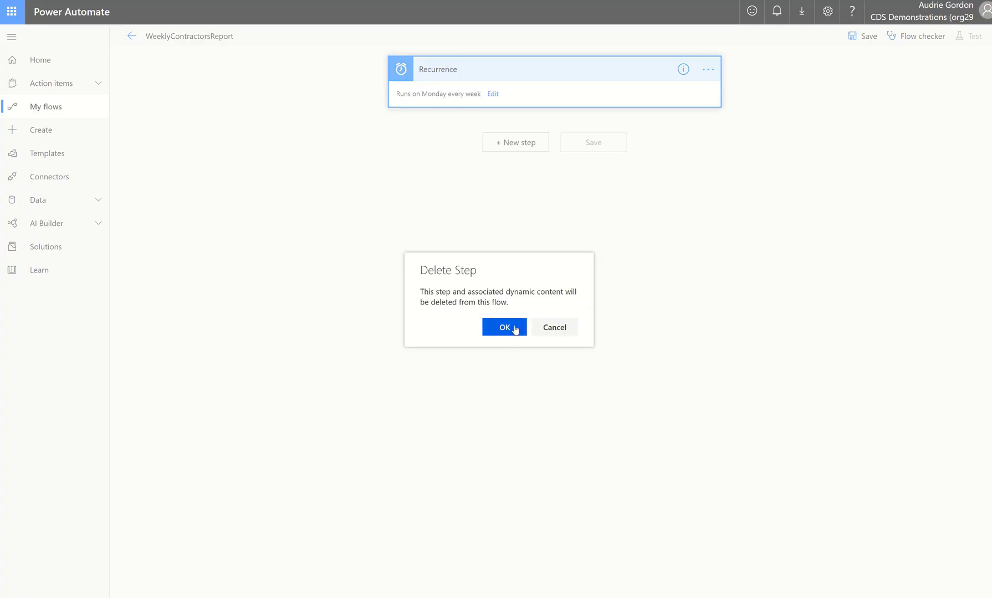
pyautogui.click(505, 327)
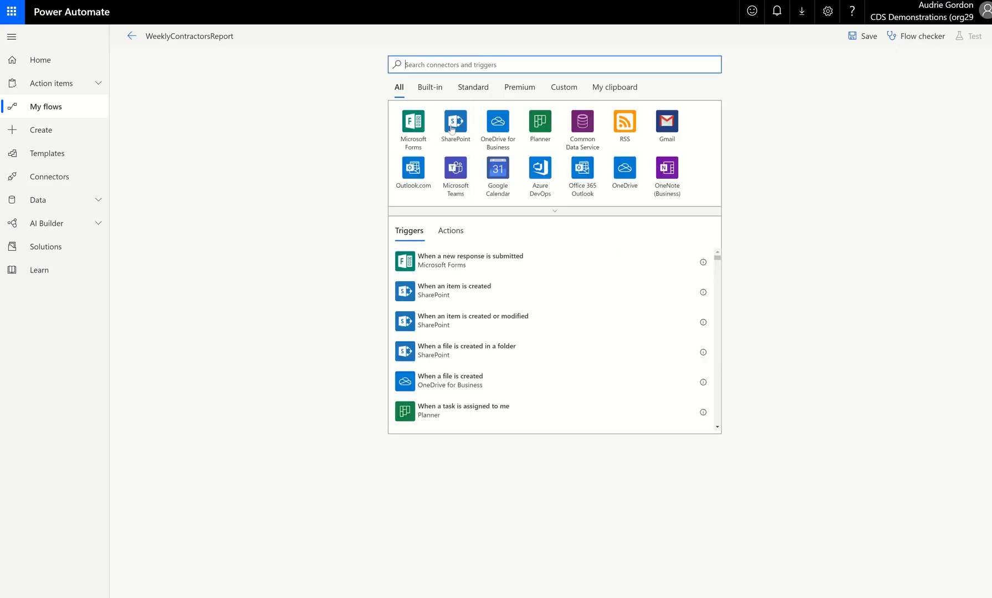
# Add the built-in Manually trigger a flow trigger from Flow button for mobile.
pyautogui.click(431, 90)
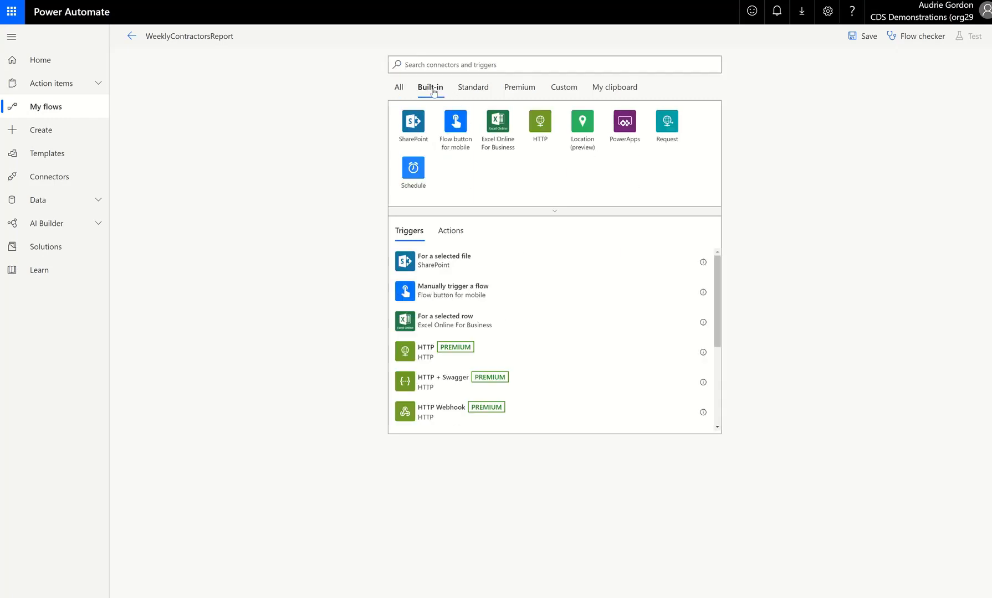
pyautogui.click(448, 139)
pyautogui.click(434, 122)
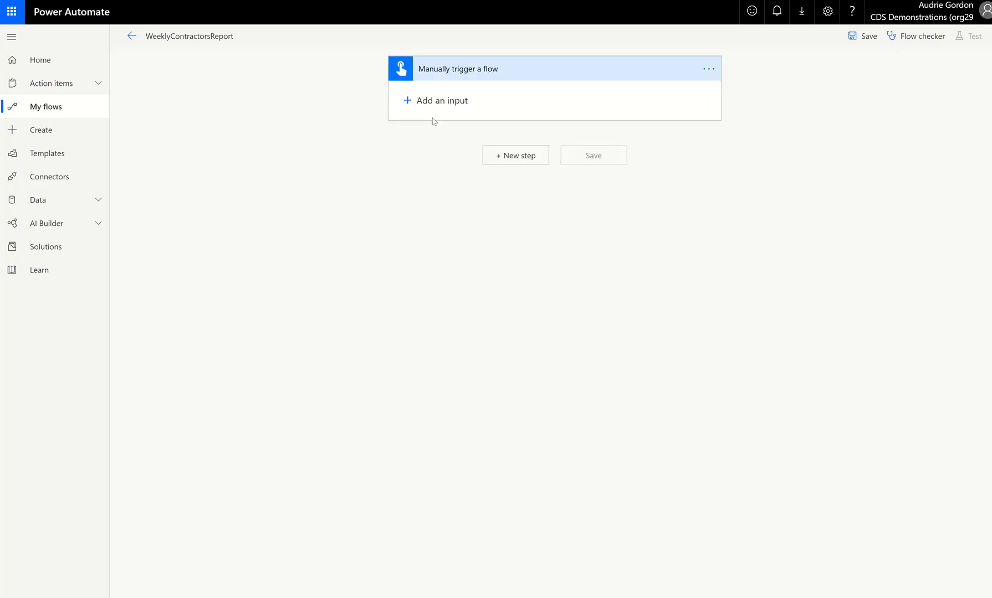
# Add a new step with the SharePoint Get items action, found by searching for get items.
pyautogui.click(512, 156)
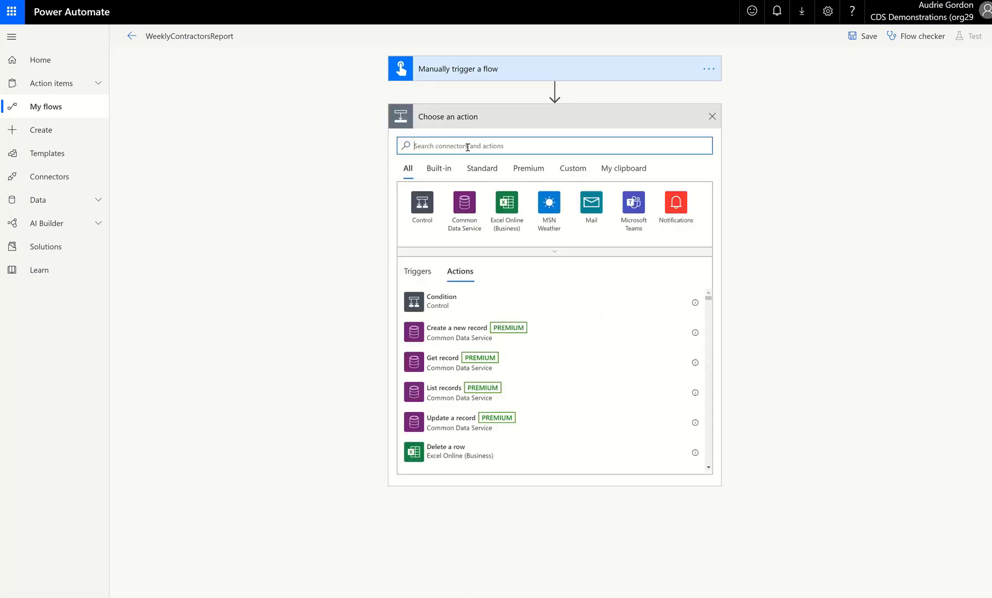
pyautogui.write('get ite')
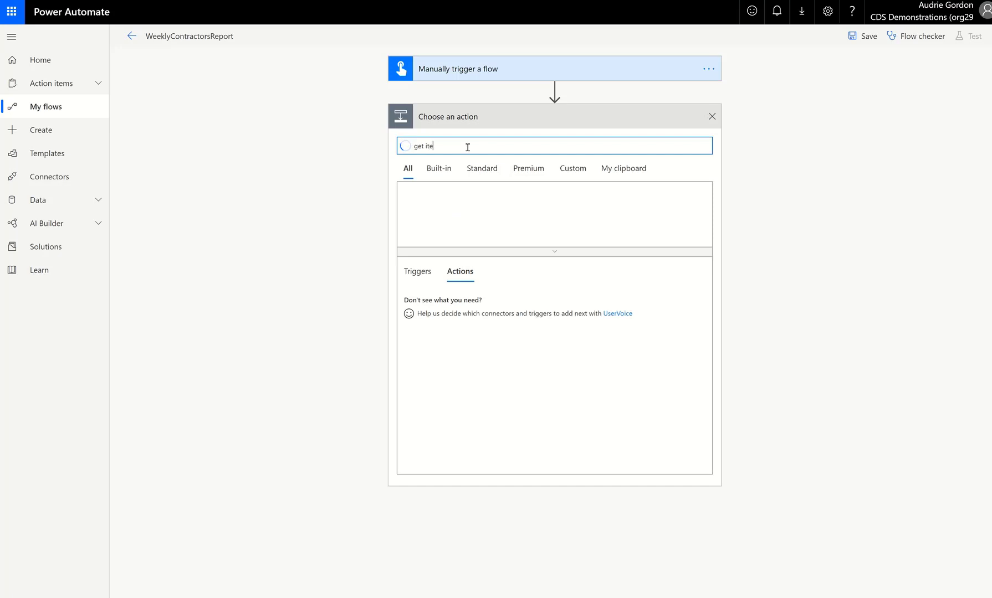
pyautogui.write('ms')
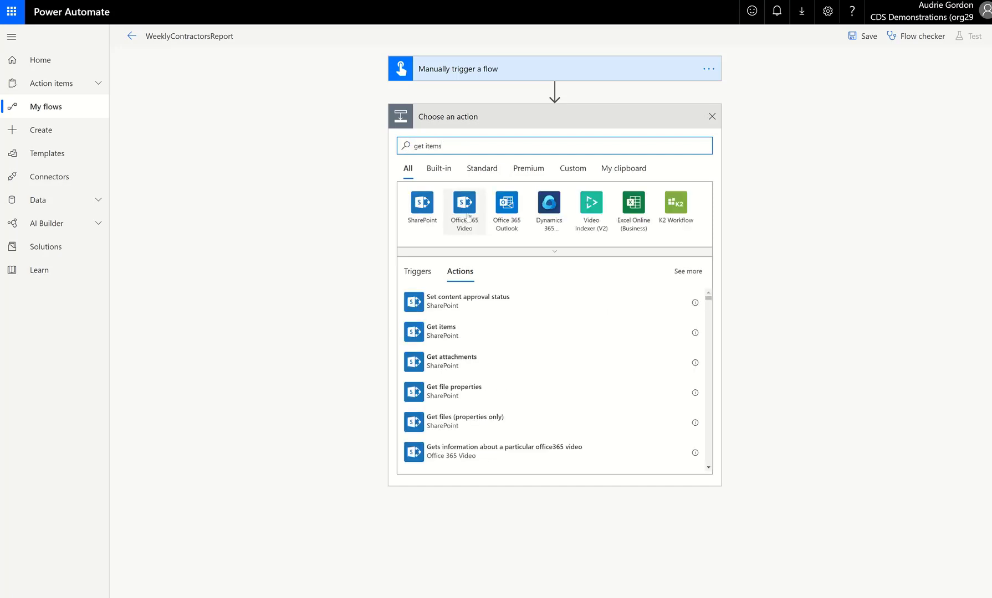
pyautogui.click(422, 205)
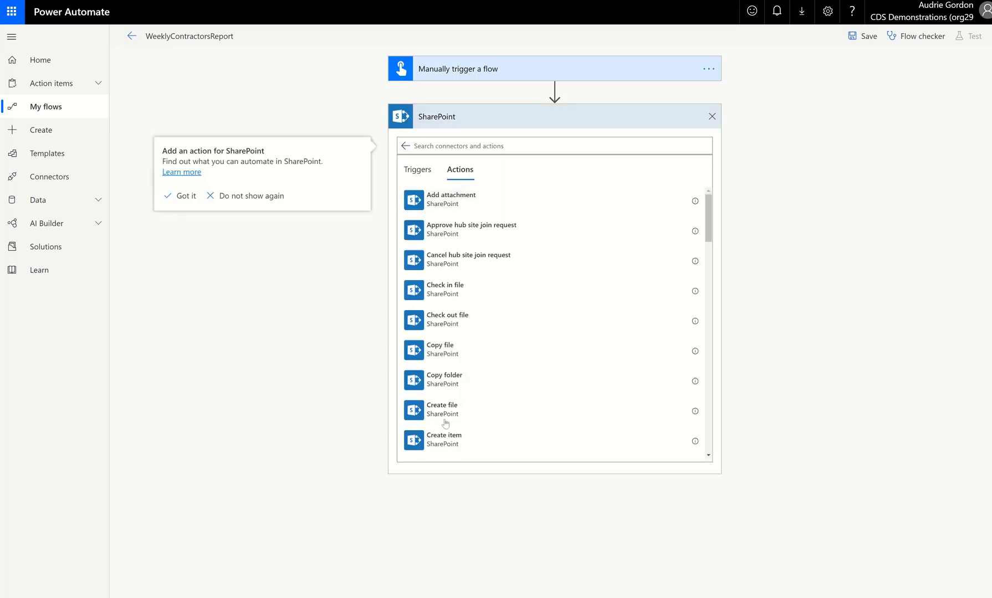
pyautogui.scroll(-3, 455, 427)
pyautogui.scroll(-4, 464, 430)
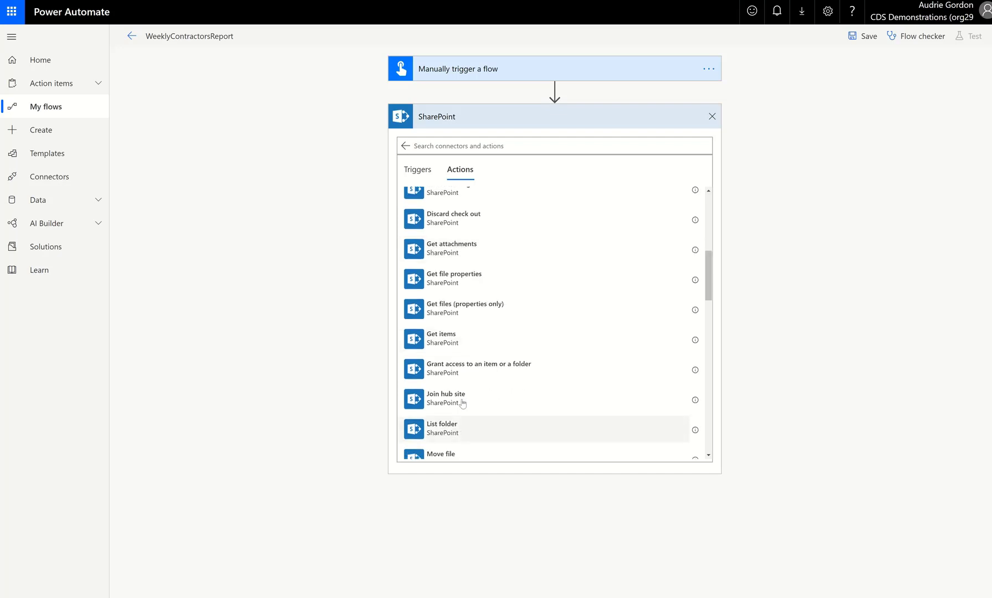
pyautogui.click(449, 340)
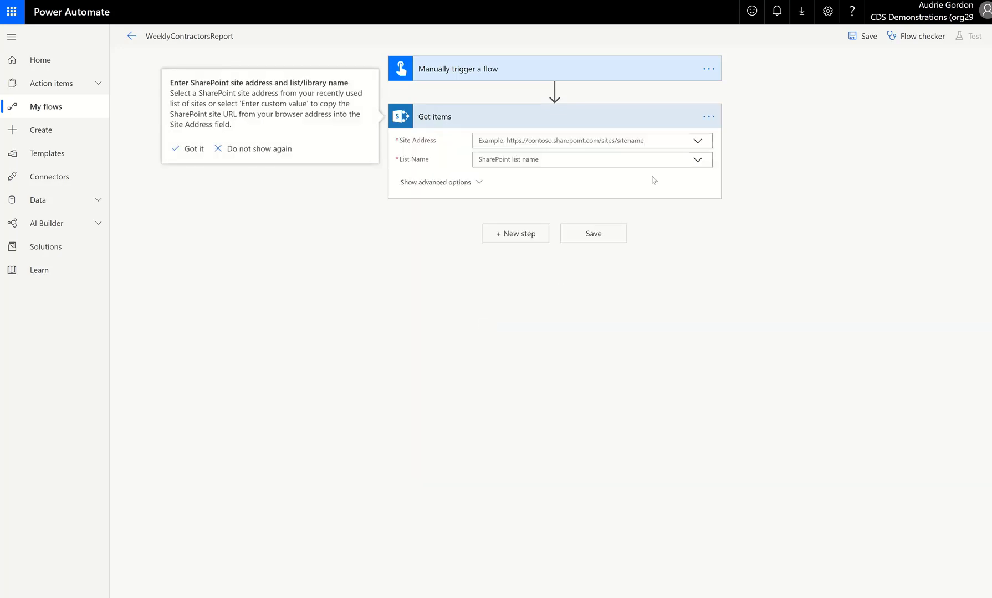
# Set the Get items site address to CM Portal and the list name to Contractors.
pyautogui.click(696, 142)
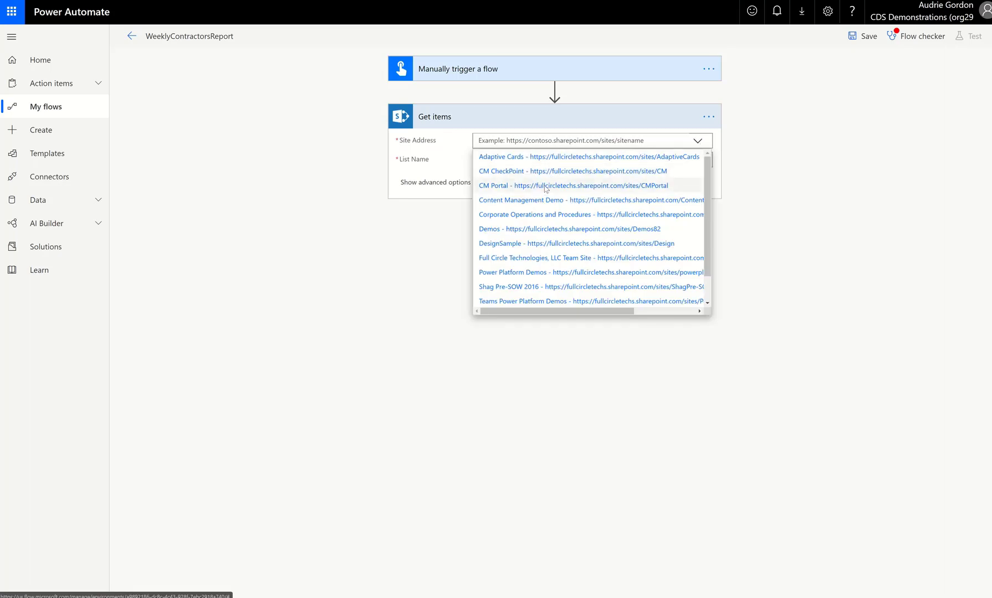
pyautogui.click(544, 187)
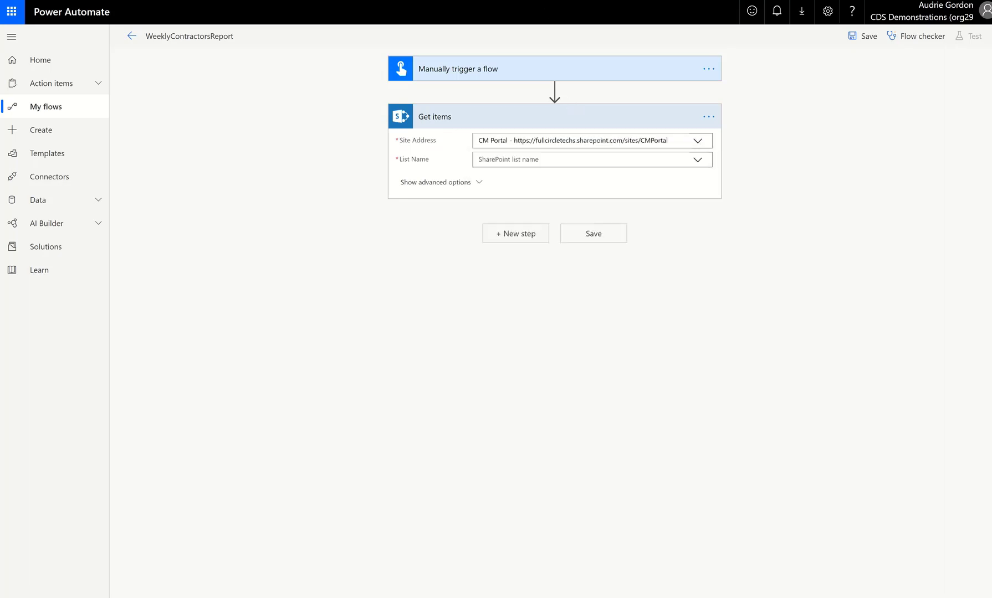
pyautogui.click(697, 160)
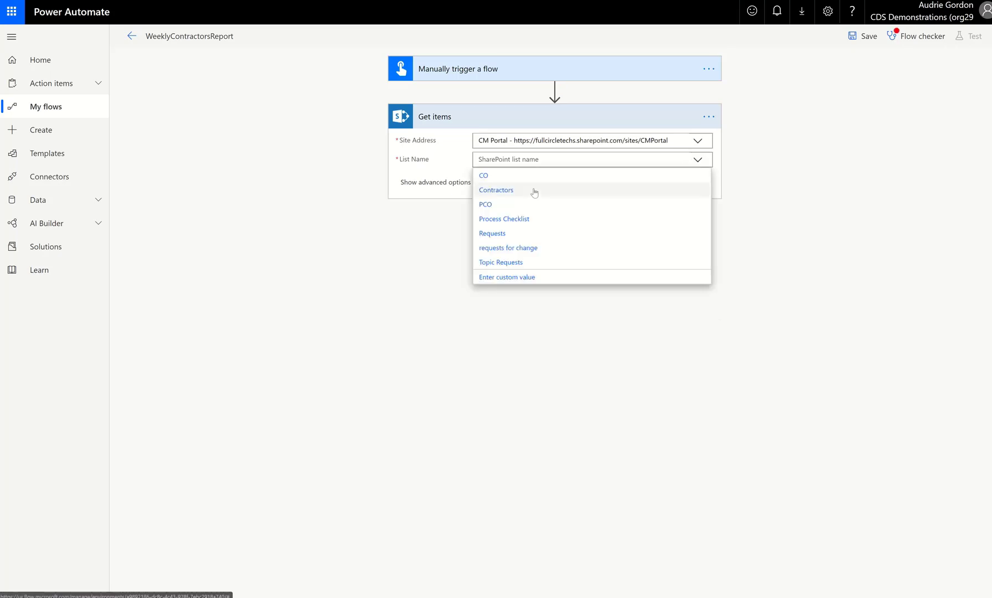
pyautogui.click(534, 192)
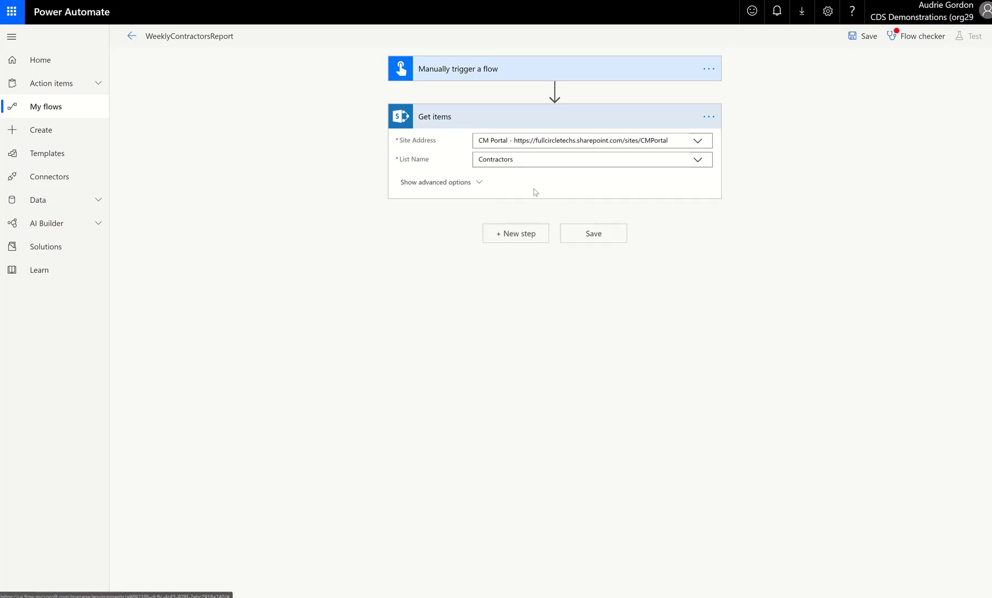
# Expand the Get items advanced options and review the Limit Columns by View choices.
pyautogui.click(481, 184)
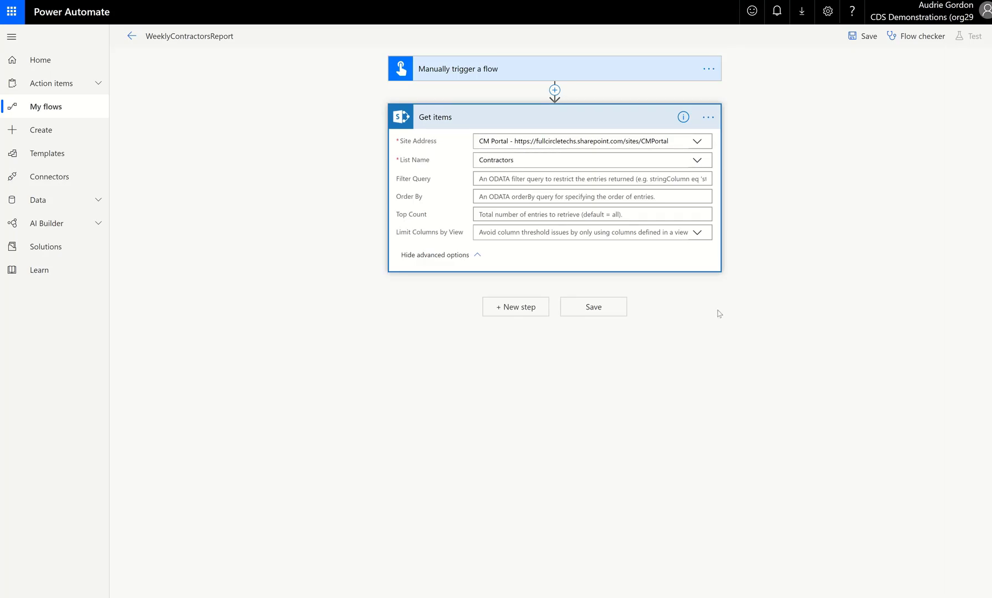
pyautogui.click(697, 233)
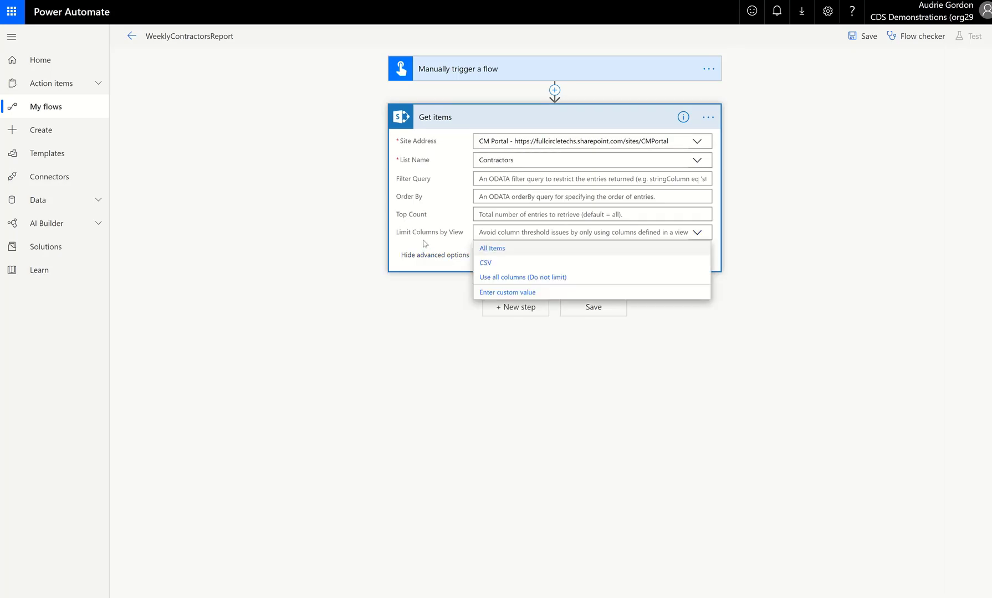
pyautogui.click(426, 257)
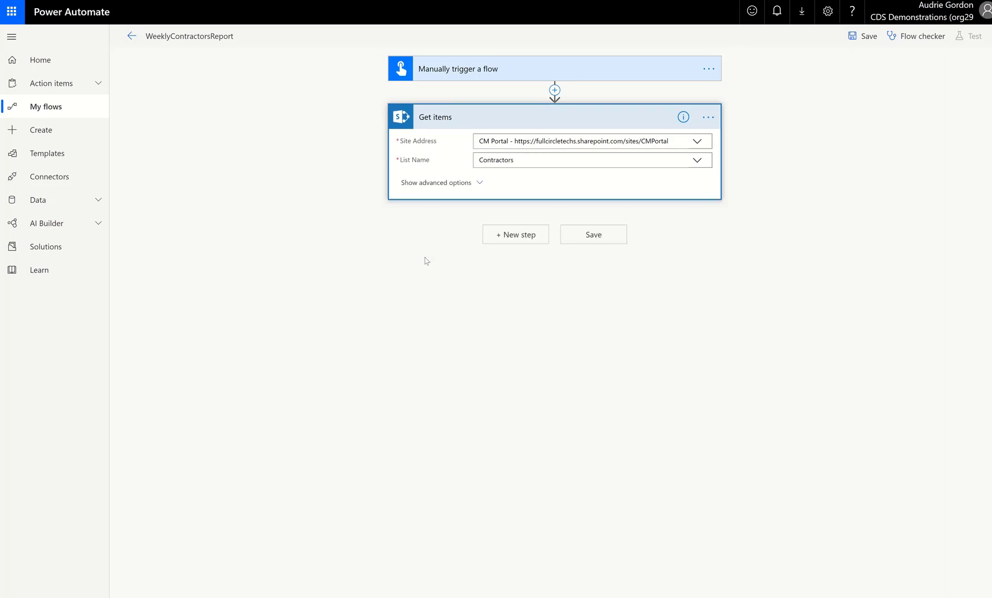
pyautogui.click(433, 184)
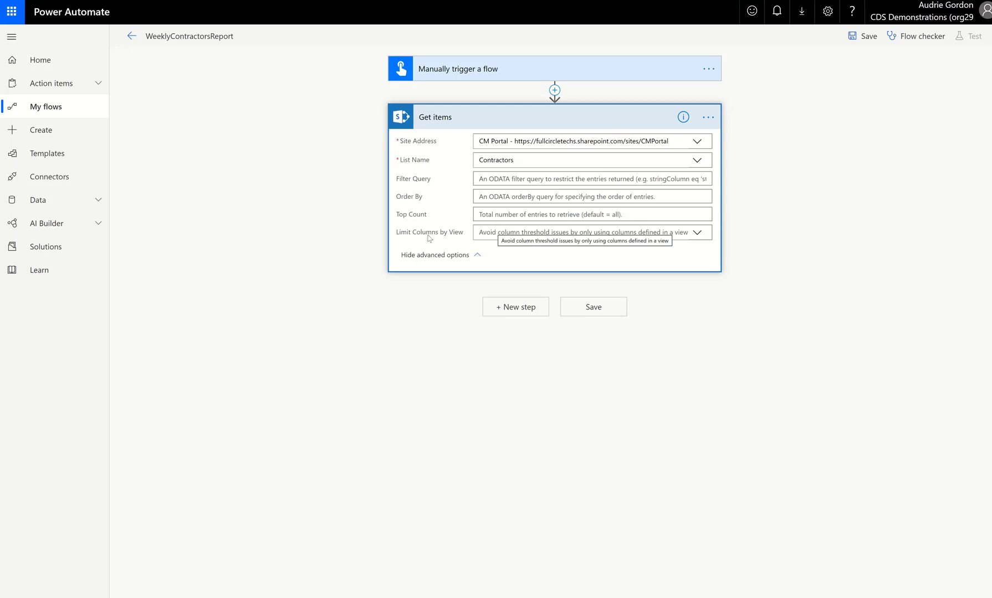
pyautogui.click(697, 233)
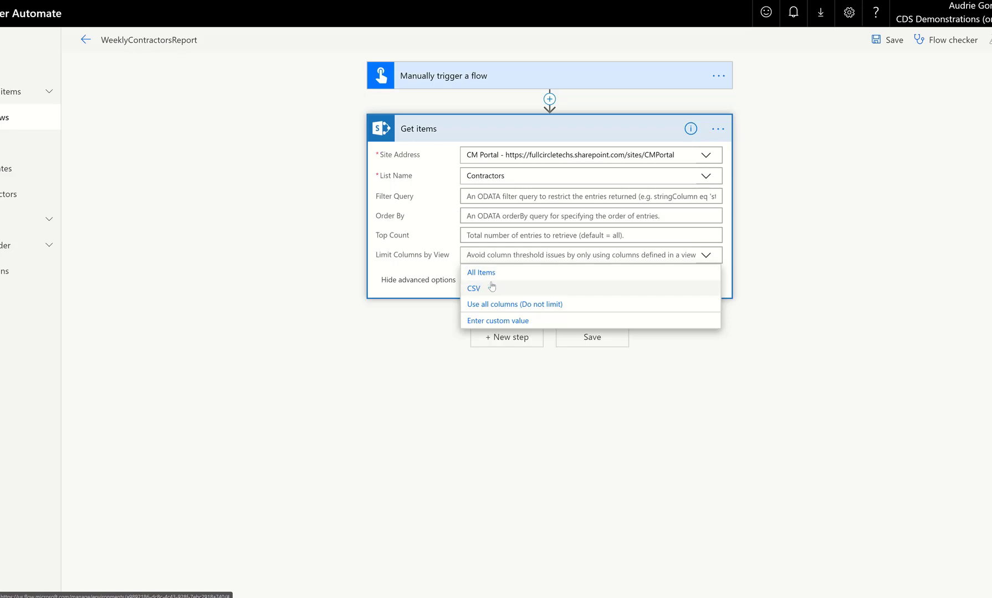
# Switch to the SharePoint Contractors list and compare its All Items and CSV views.
pyautogui.click(658, 1)
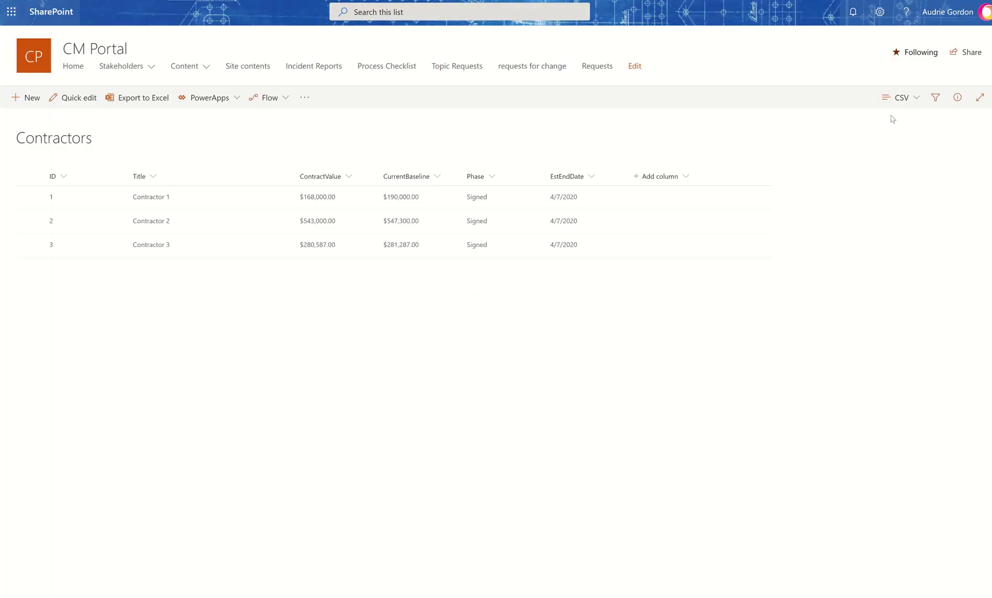
pyautogui.click(907, 102)
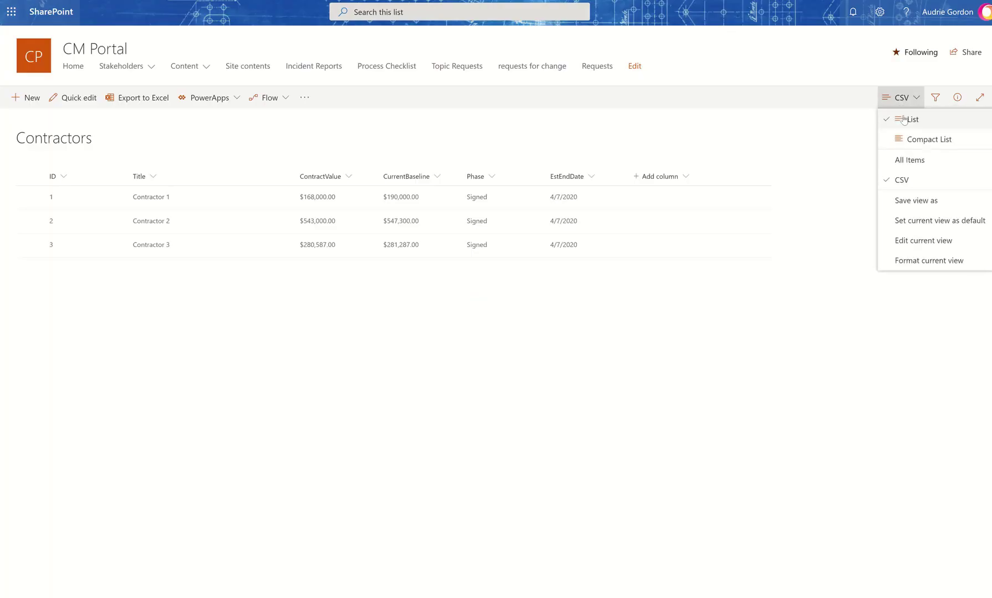
pyautogui.click(913, 160)
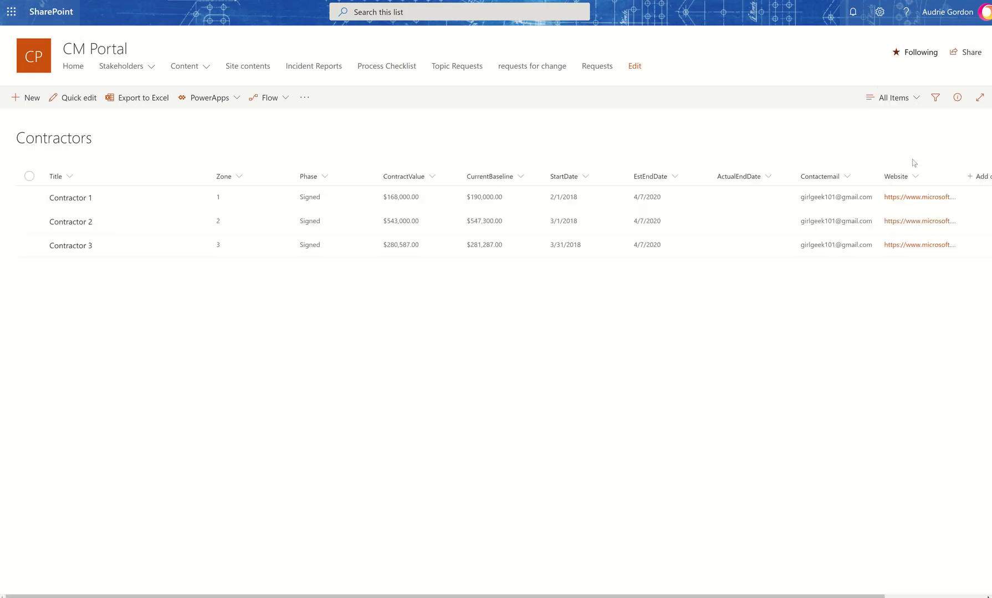
pyautogui.click(909, 98)
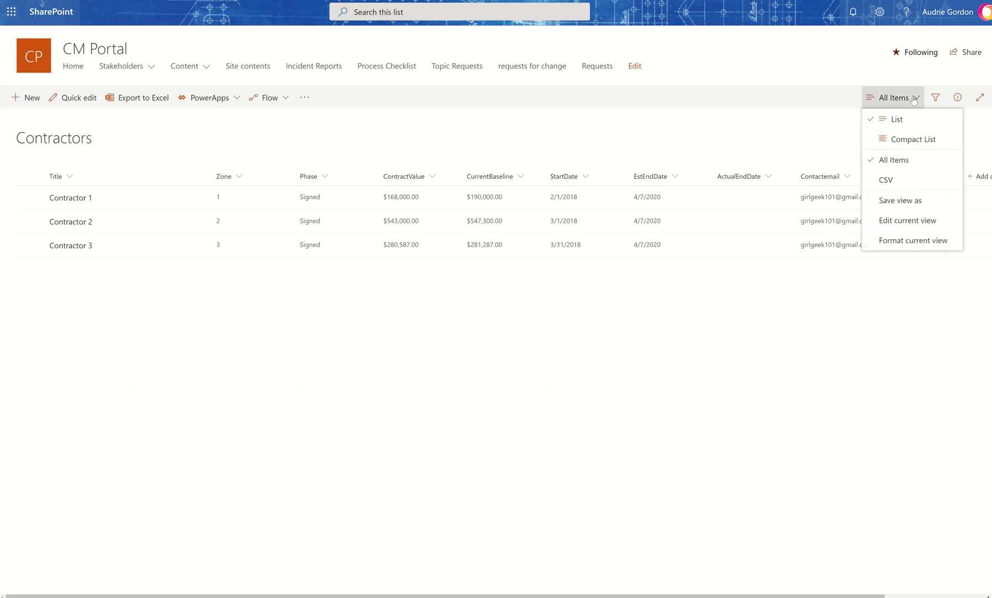
pyautogui.click(903, 180)
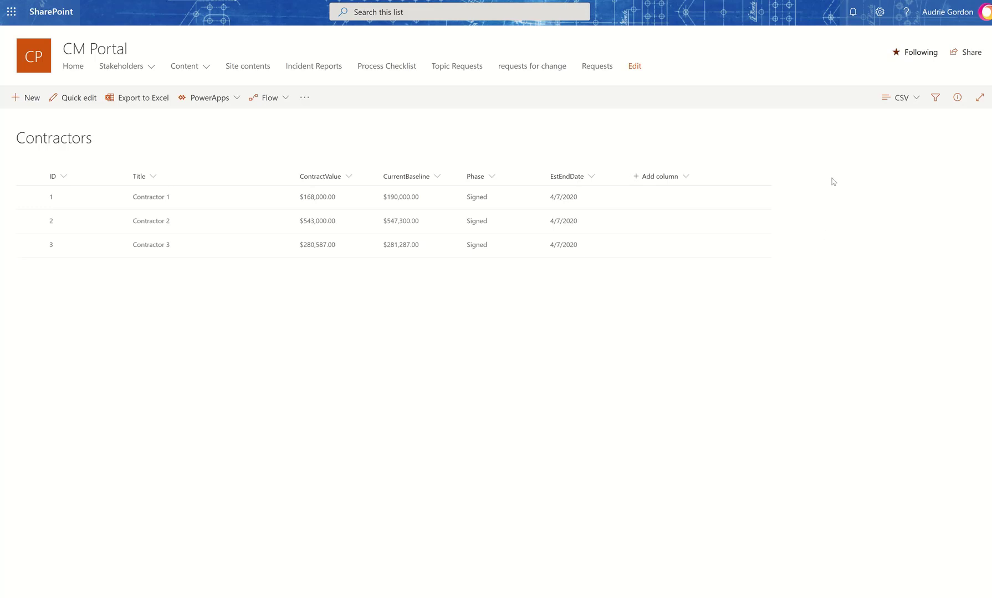
pyautogui.click(913, 100)
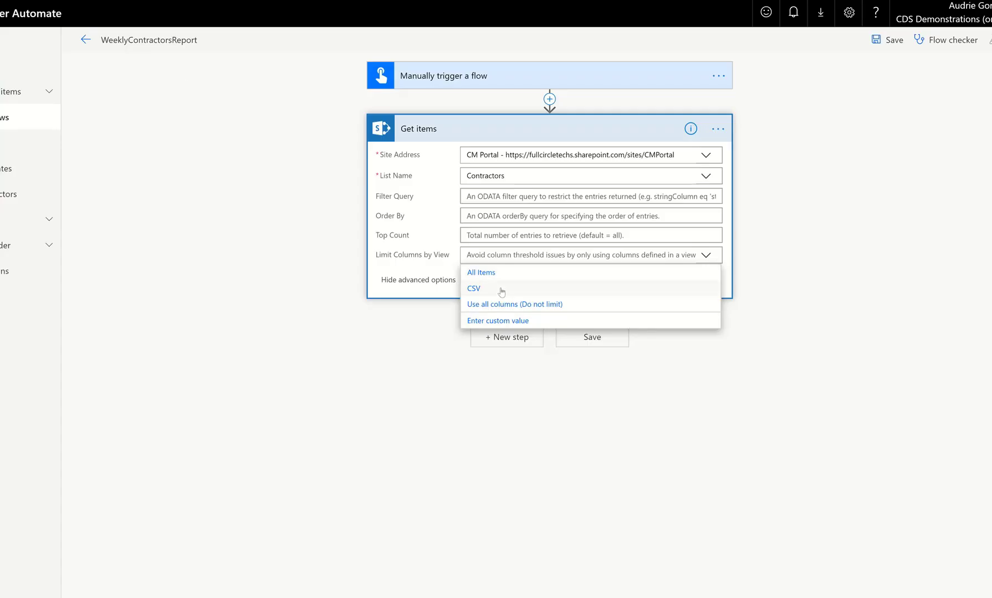
# Set Limit Columns by View to CSV and save the flow.
pyautogui.click(501, 289)
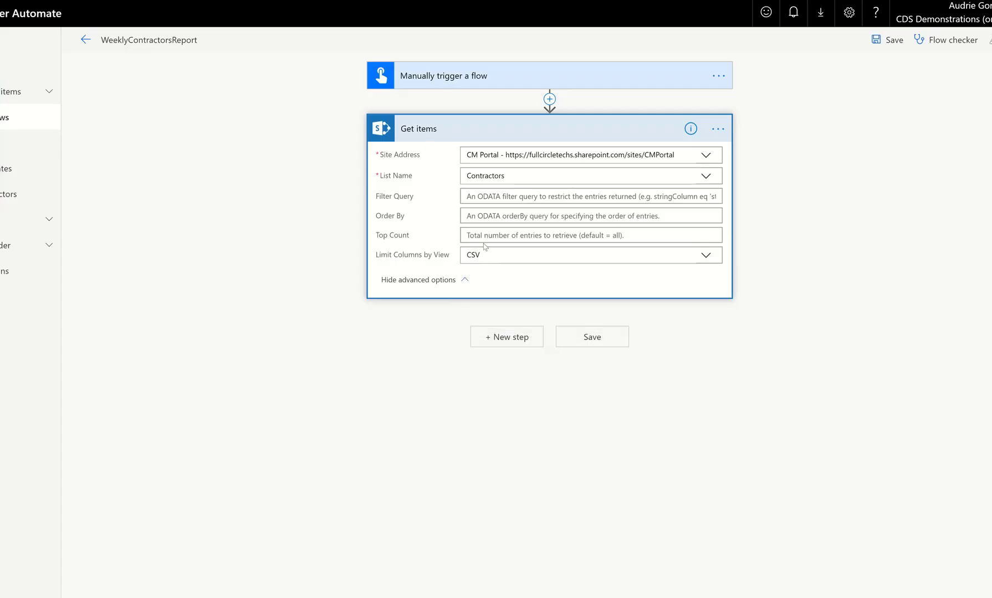
pyautogui.click(888, 40)
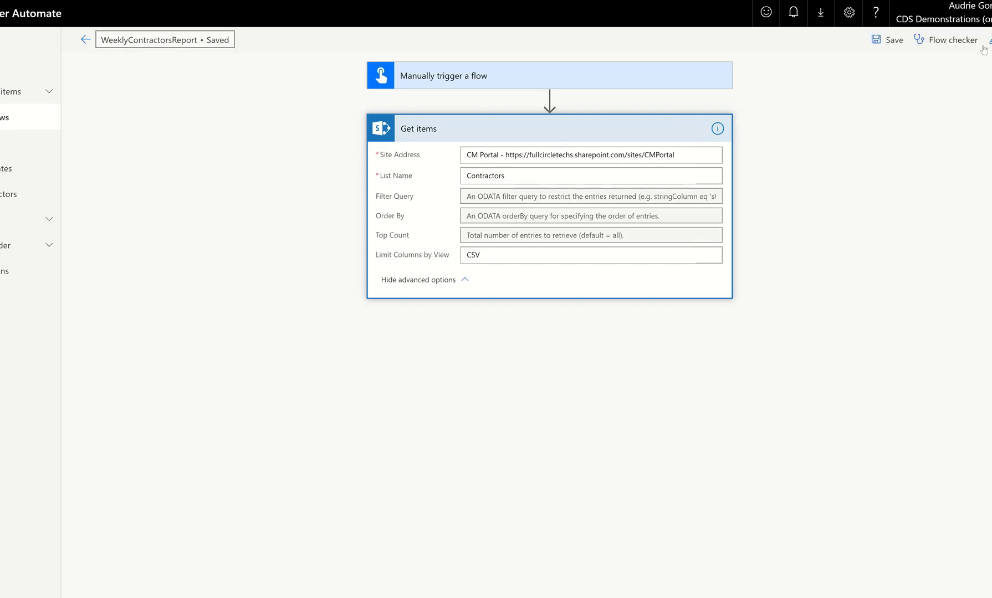
# Try to test the flow by performing the trigger action, then close the run panel.
pyautogui.click(989, 40)
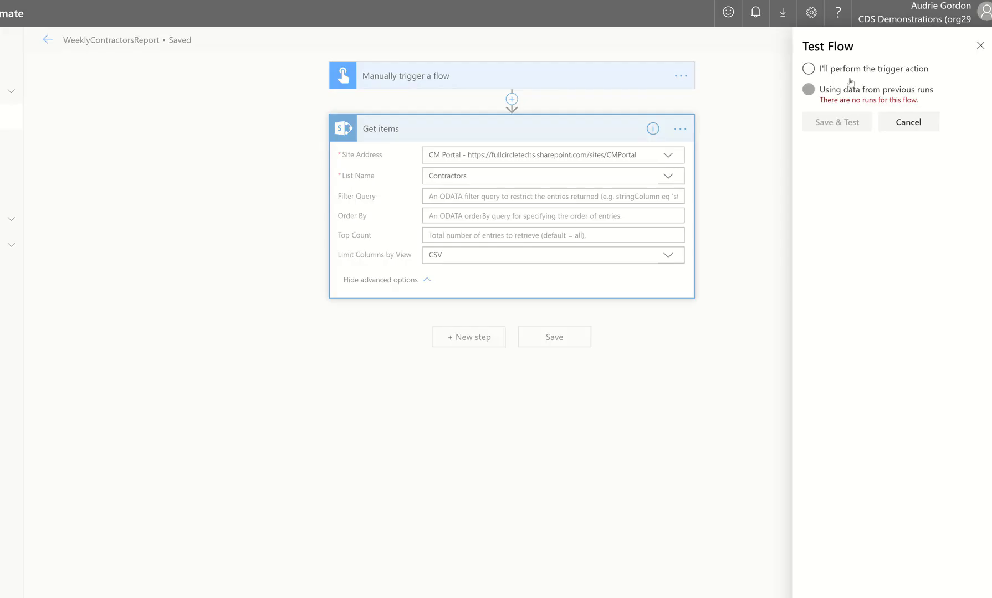
pyautogui.click(809, 68)
pyautogui.click(846, 122)
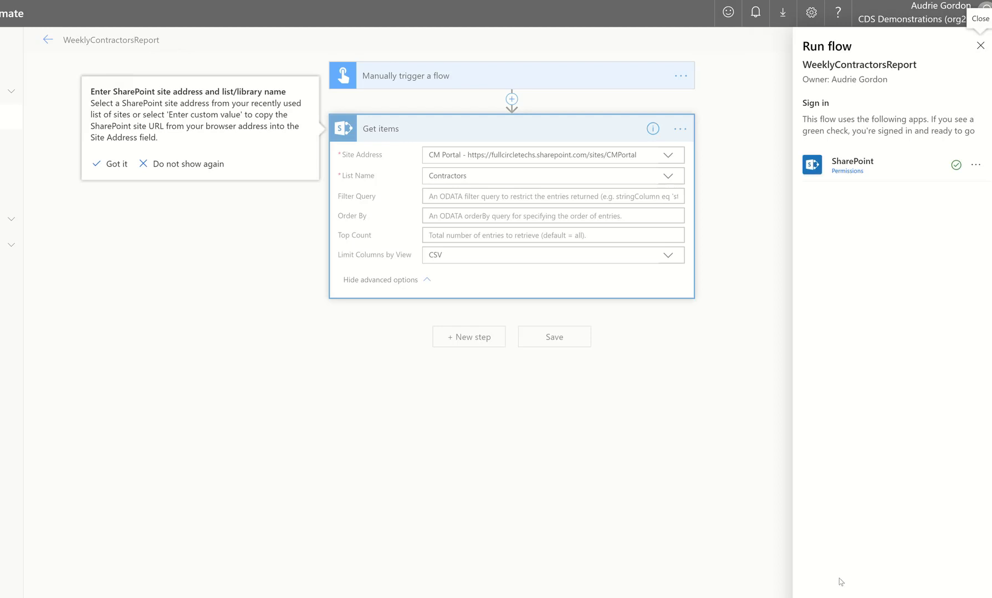
pyautogui.click(117, 164)
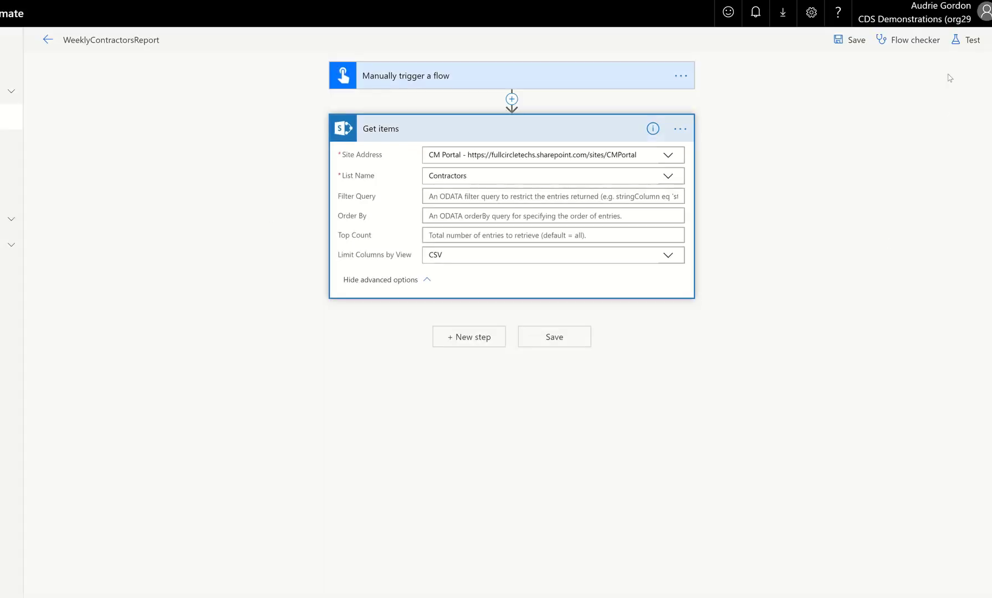
pyautogui.click(959, 47)
pyautogui.click(817, 116)
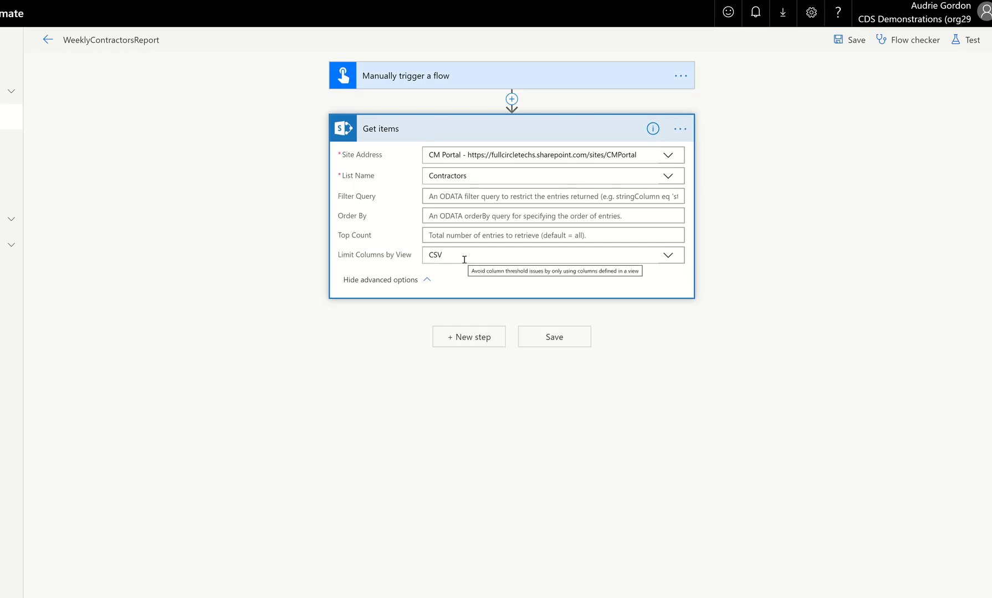
# Add a new step with the Create CSV table action, found by searching for create csv.
pyautogui.click(477, 350)
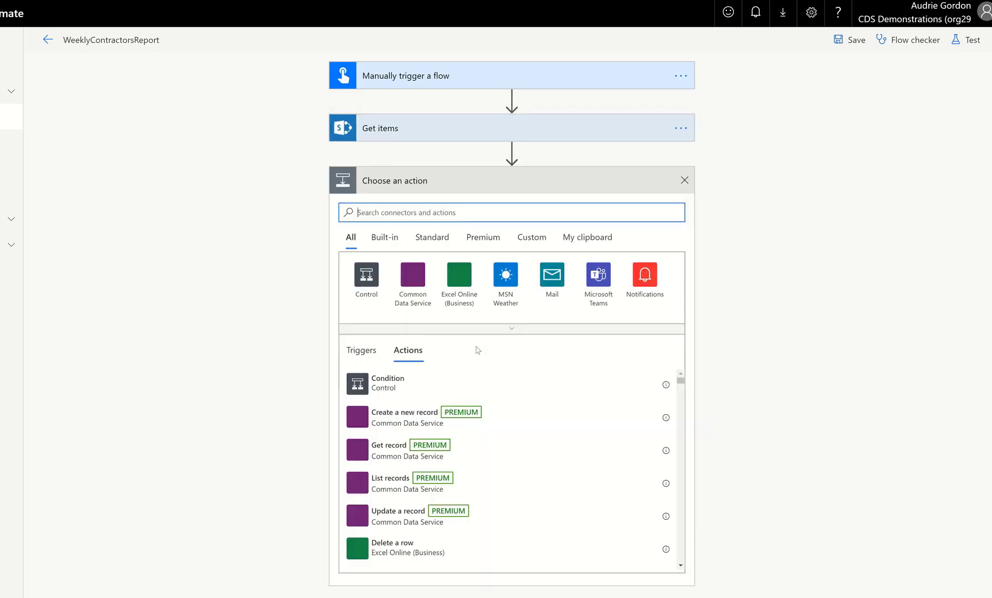
pyautogui.write('cr')
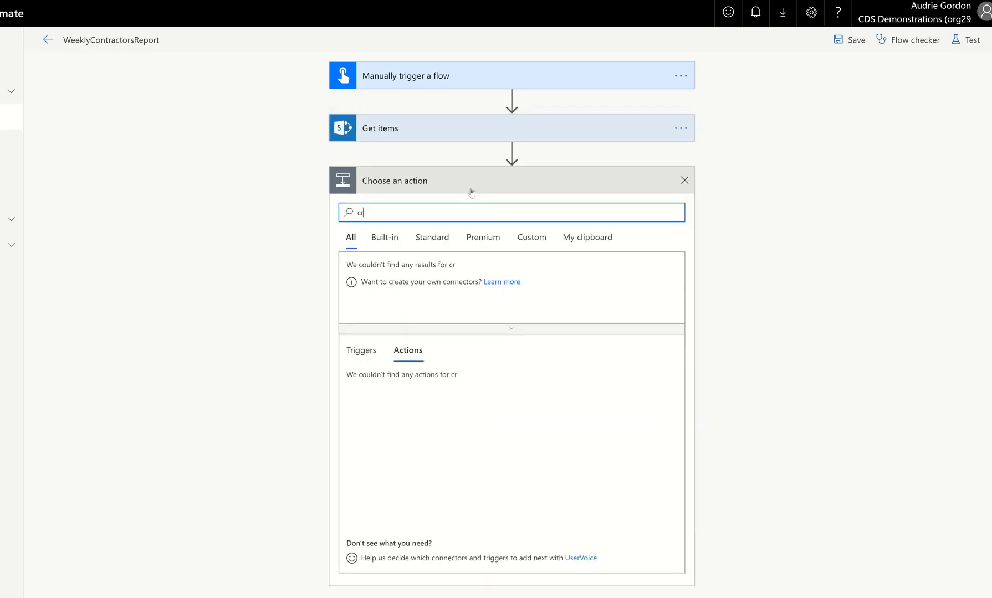
pyautogui.write('eate ')
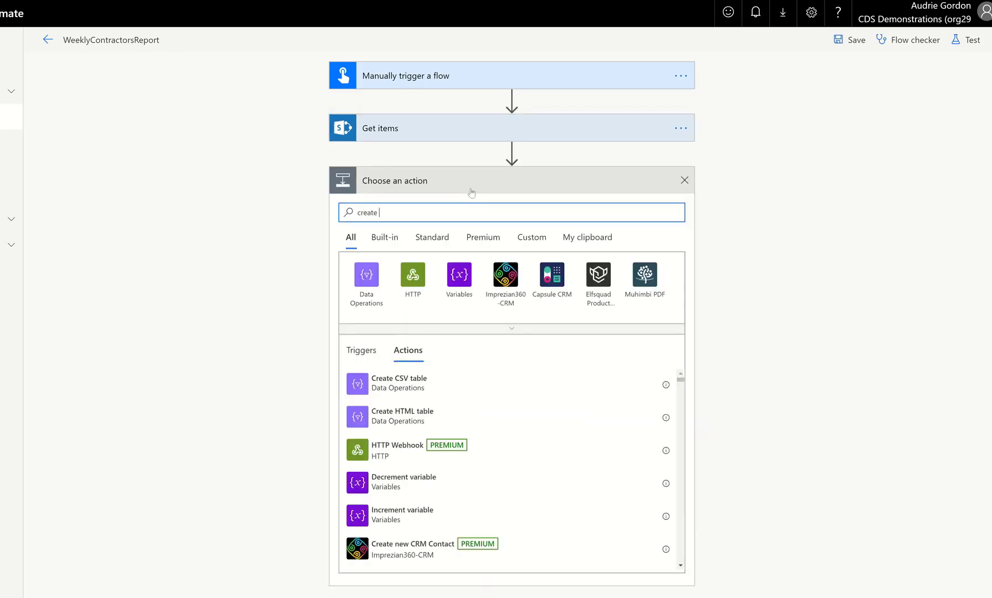
pyautogui.write('csv')
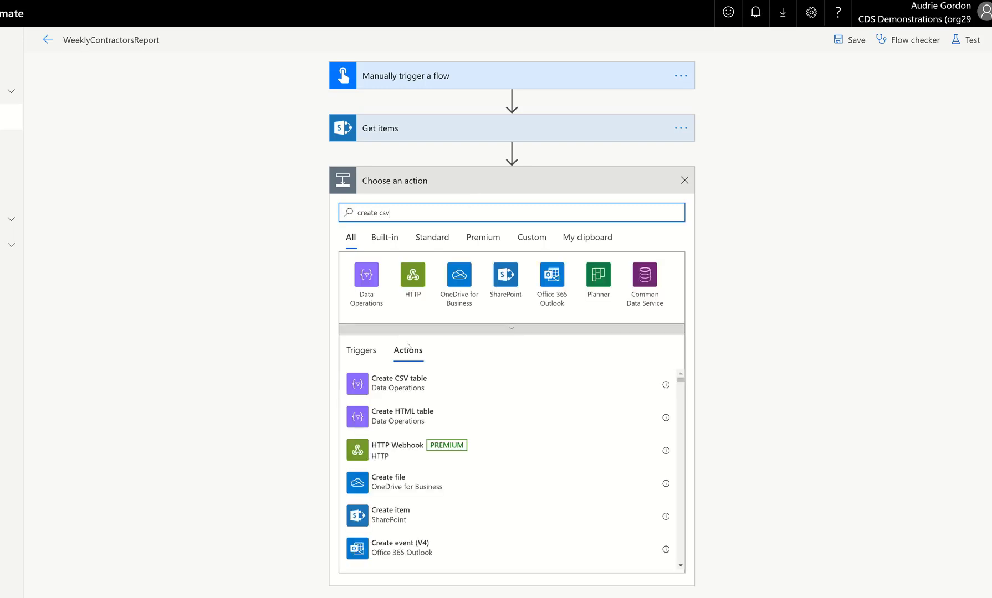
pyautogui.click(420, 382)
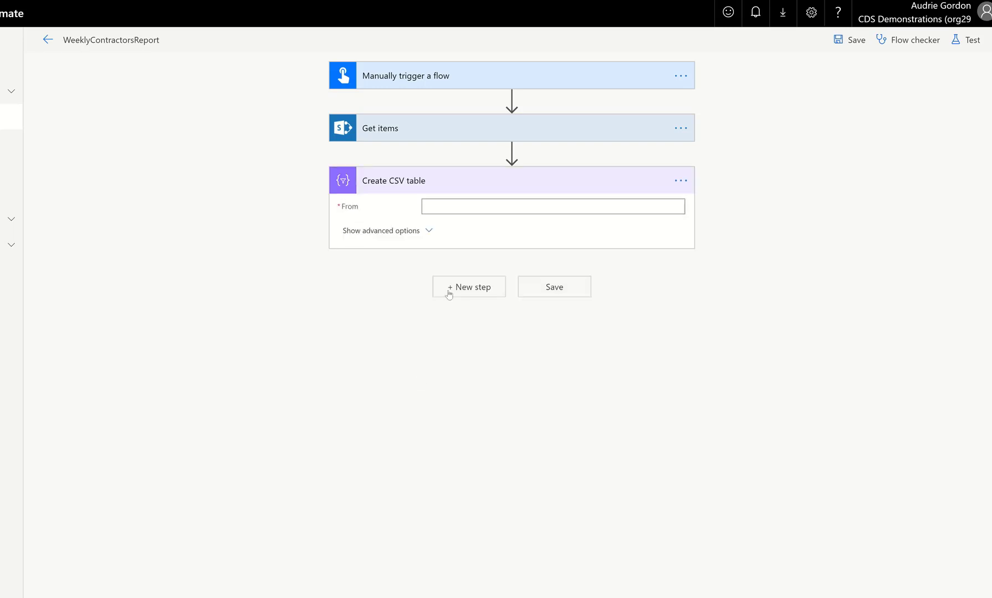
# Set the CSV table's From to the Get items value and its Columns to Custom.
pyautogui.click(468, 211)
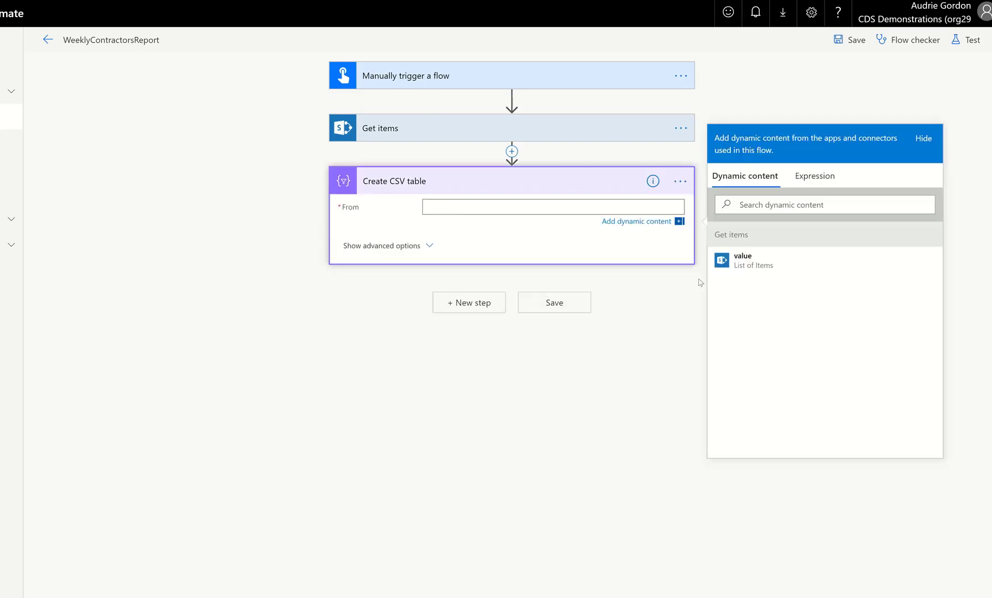
pyautogui.click(758, 272)
pyautogui.click(385, 250)
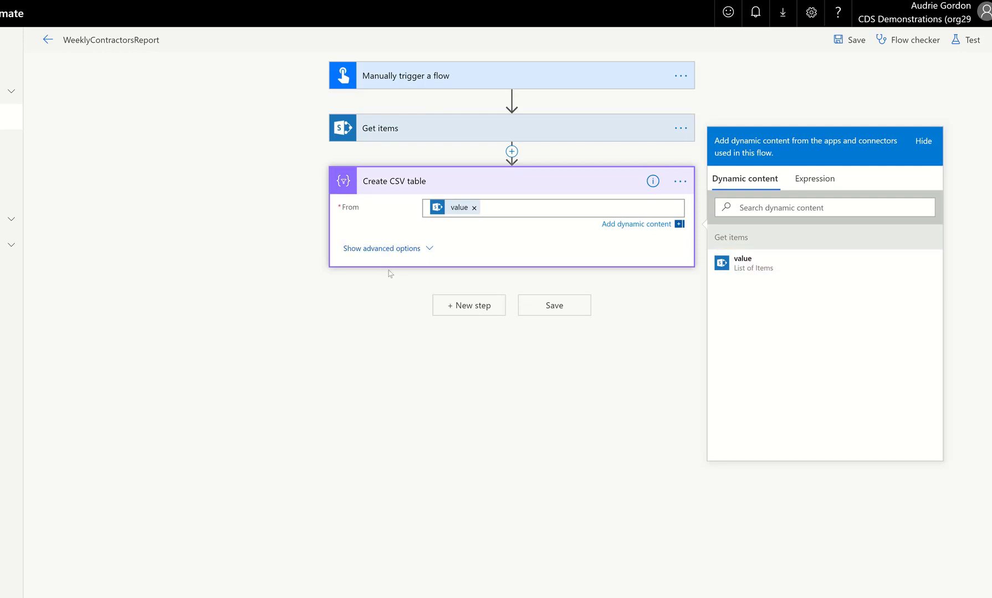
pyautogui.click(475, 230)
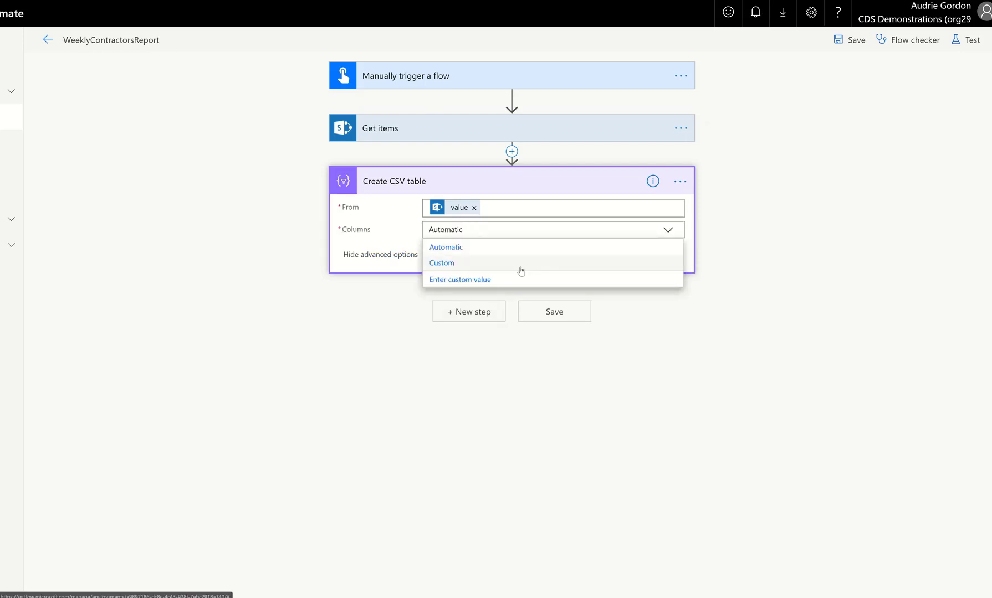
pyautogui.click(520, 268)
# Add a ContractorName column header whose value is the Title dynamic content.
pyautogui.click(444, 256)
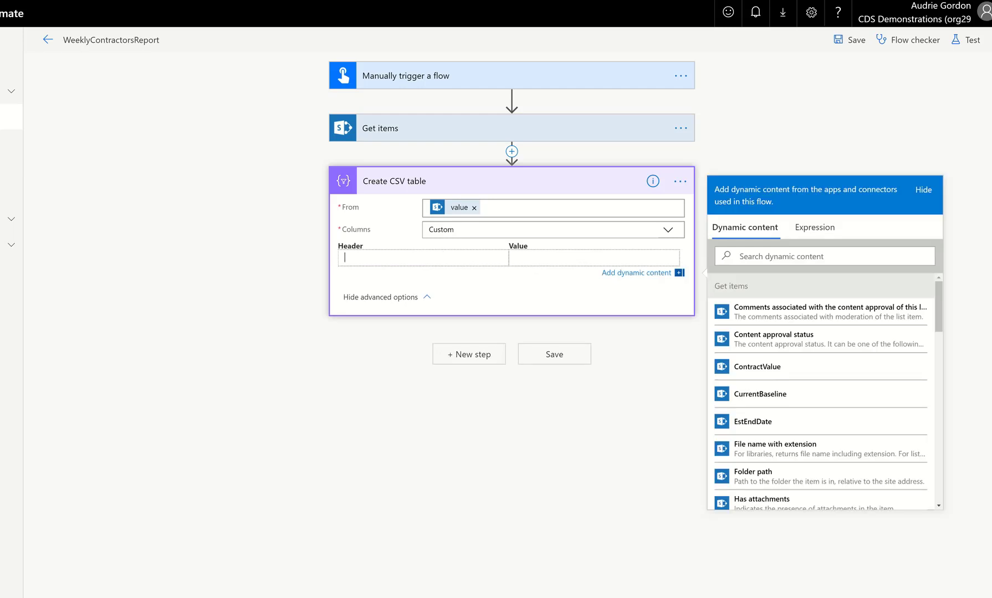
pyautogui.write('Cont')
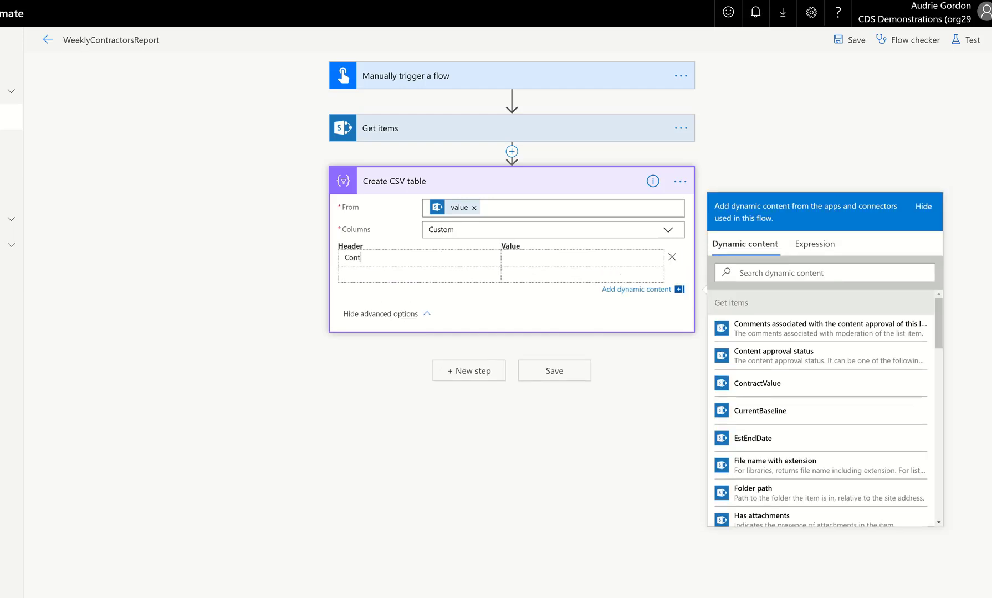
pyautogui.write('ractorName')
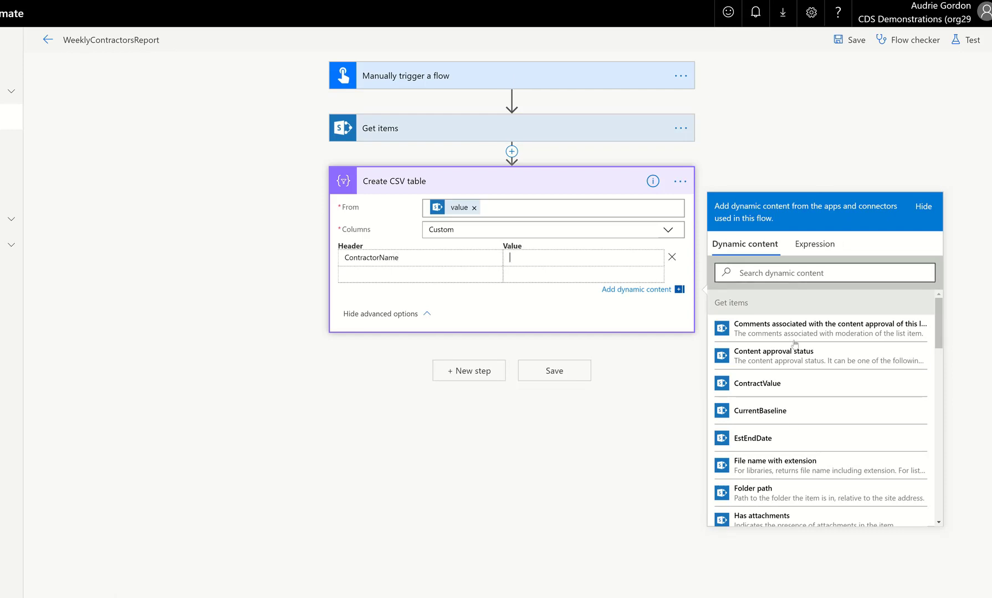
pyautogui.scroll(-6, 795, 432)
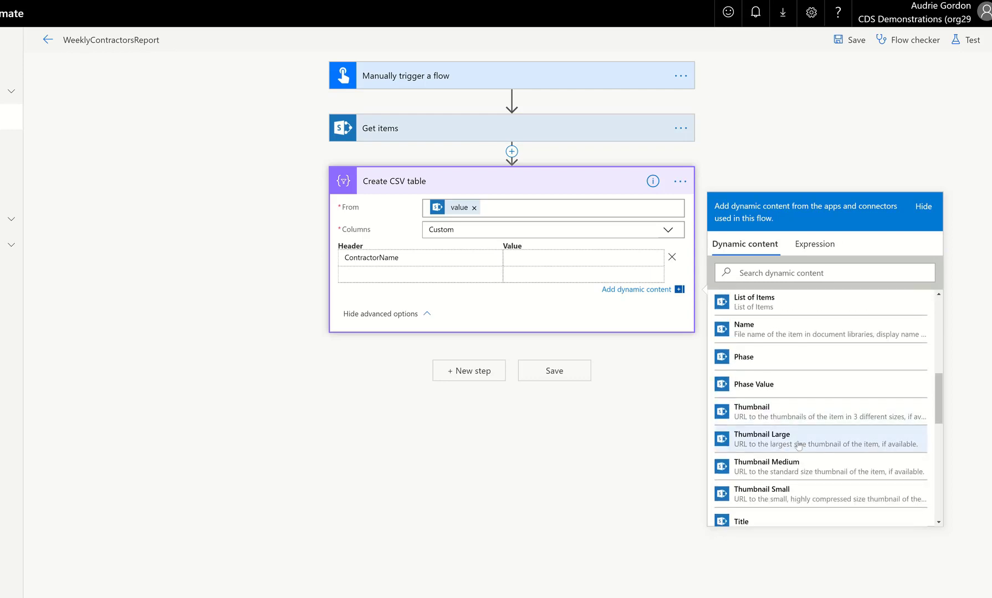
pyautogui.scroll(-1, 795, 437)
pyautogui.click(776, 479)
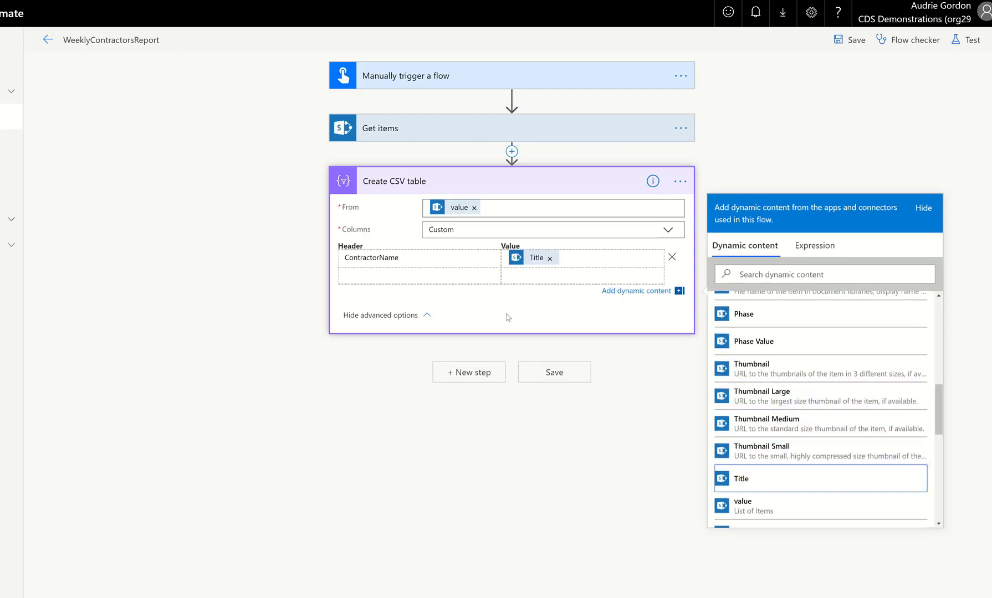
# Add an EstEndDate column header to the CSV table with the EstEndDate dynamic content as its value.
pyautogui.click(448, 281)
pyautogui.write('EstEndDat')
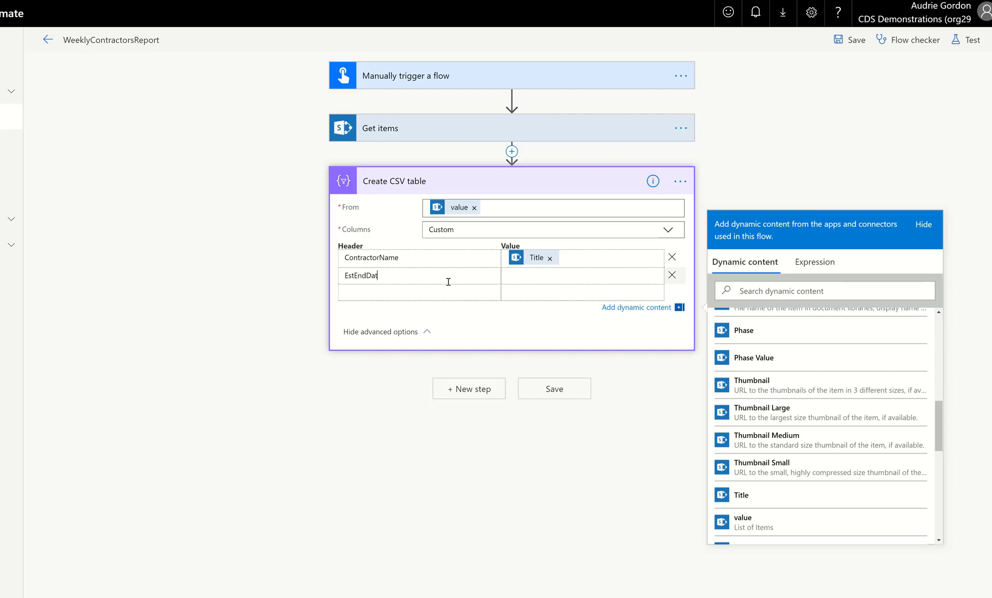
pyautogui.write('e')
pyautogui.click(559, 277)
pyautogui.scroll(-3, 840, 432)
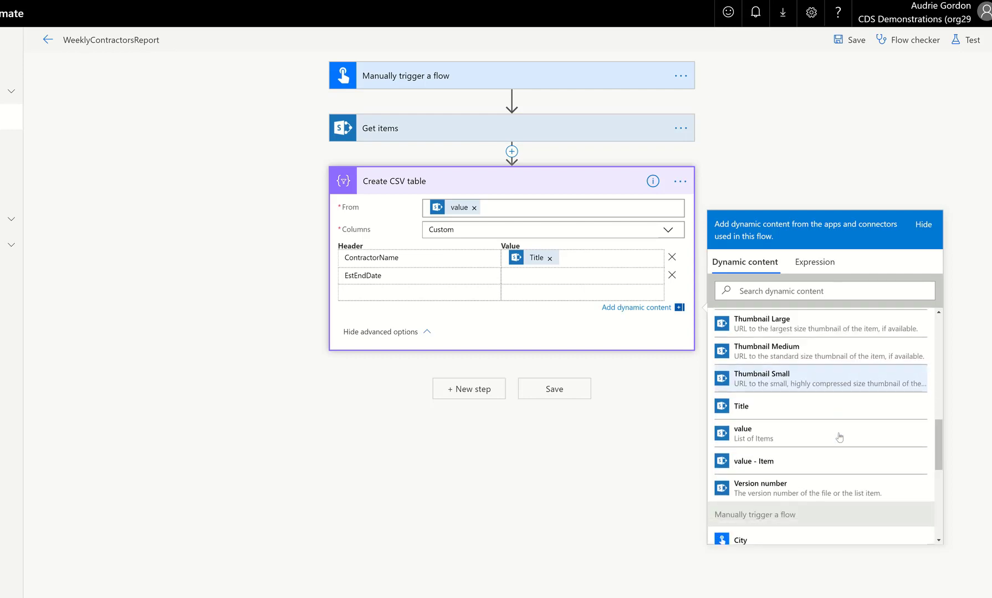
pyautogui.scroll(15, 839, 437)
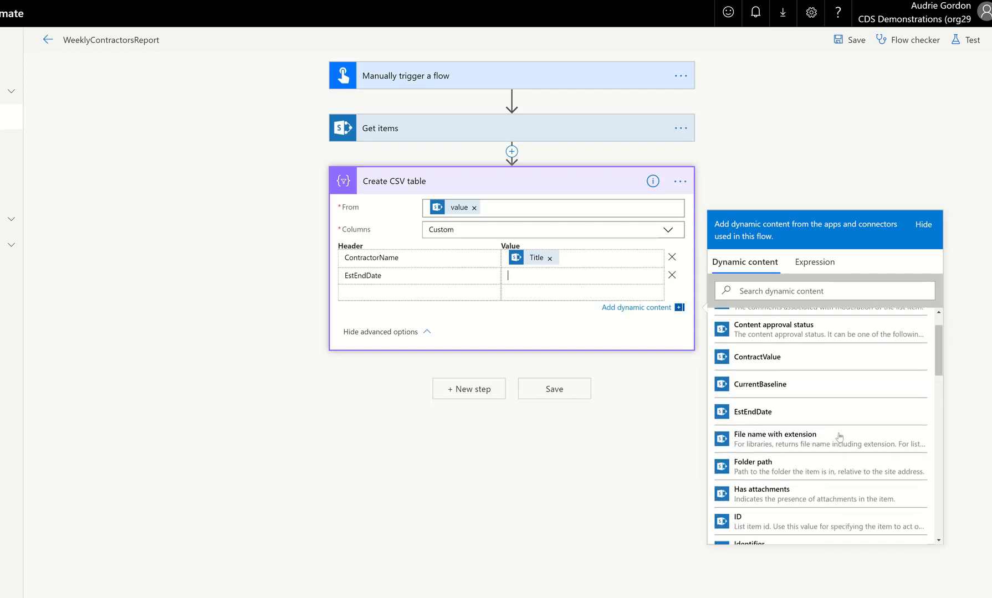
pyautogui.click(771, 417)
# Add a CurrentBaseline column header with the CurrentBaseline dynamic content as its value.
pyautogui.click(400, 294)
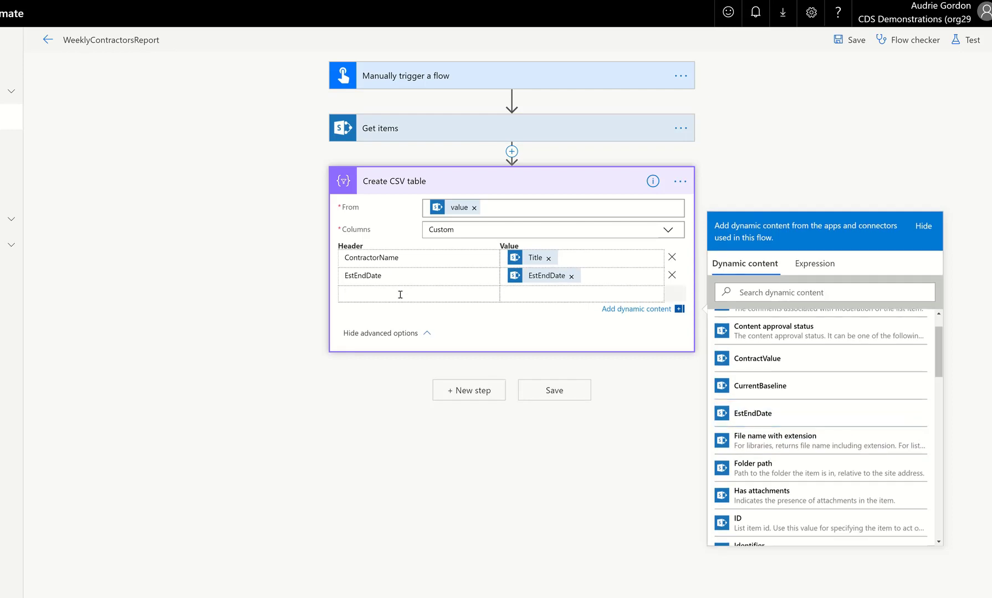
pyautogui.write('CurrentB')
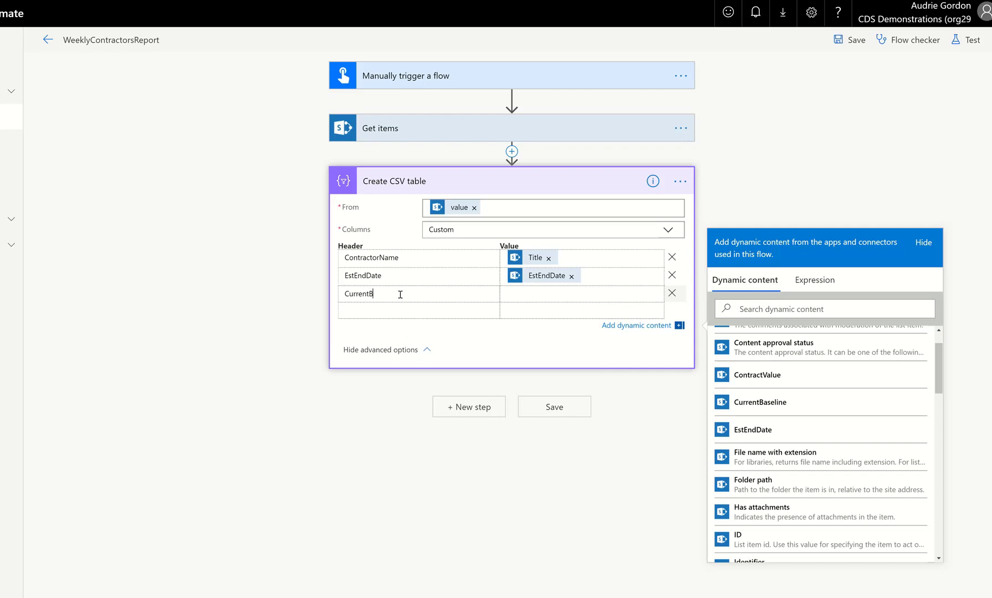
pyautogui.write('aseline')
pyautogui.click(536, 296)
pyautogui.click(760, 402)
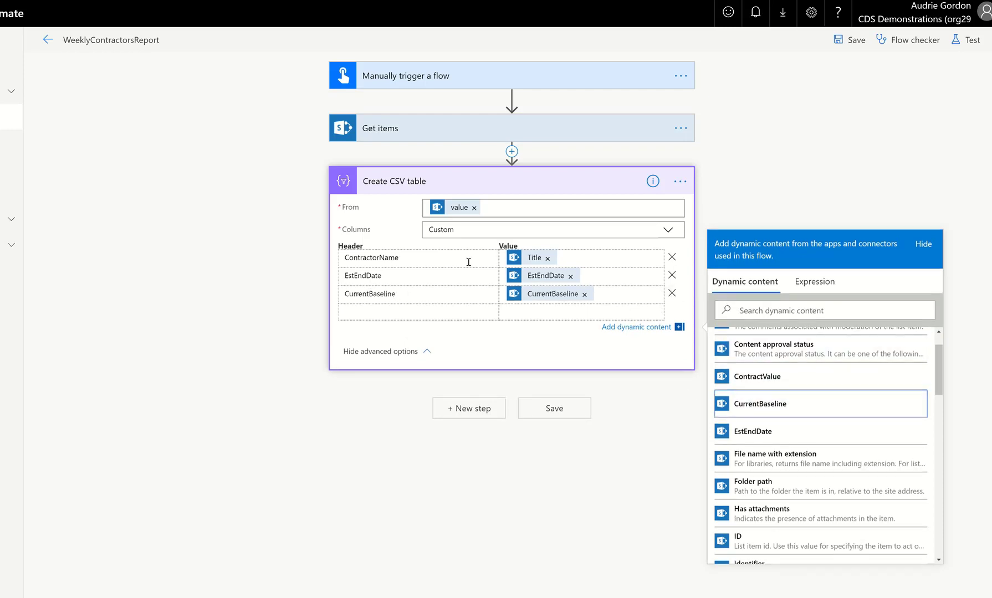
# Add a BidValue column header with the ContractValue dynamic content as its value.
pyautogui.click(401, 315)
pyautogui.write('B')
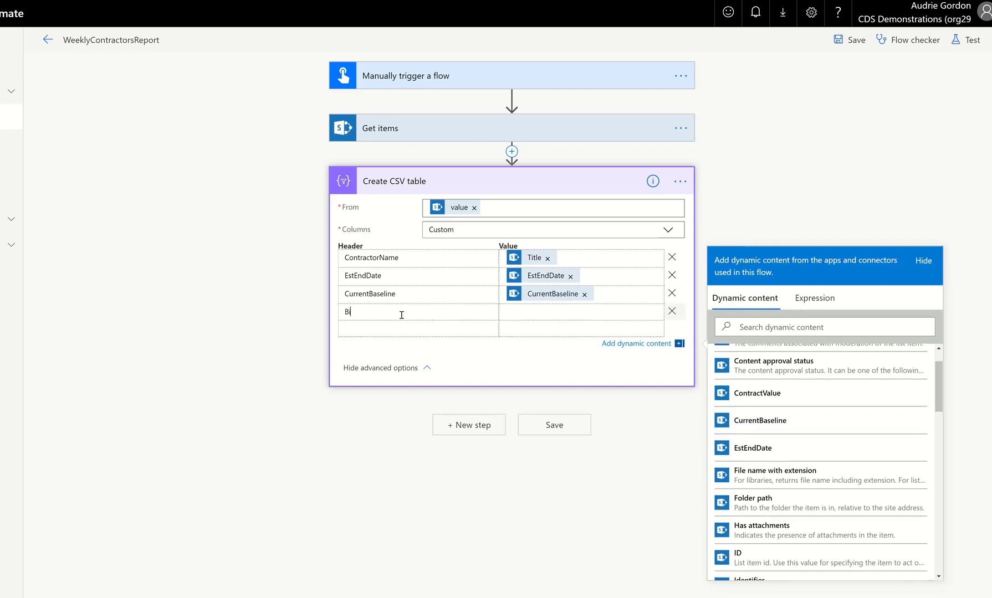
pyautogui.write('idValue')
pyautogui.click(533, 315)
pyautogui.click(755, 404)
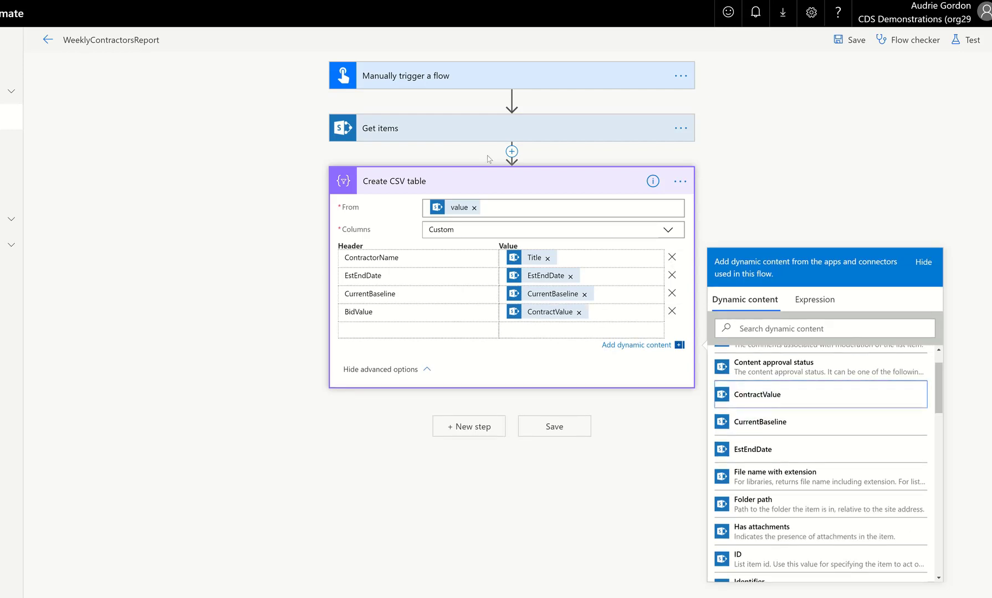
# Add a new step with the Create HTML table action, found by searching for html.
pyautogui.click(967, 40)
pyautogui.click(847, 122)
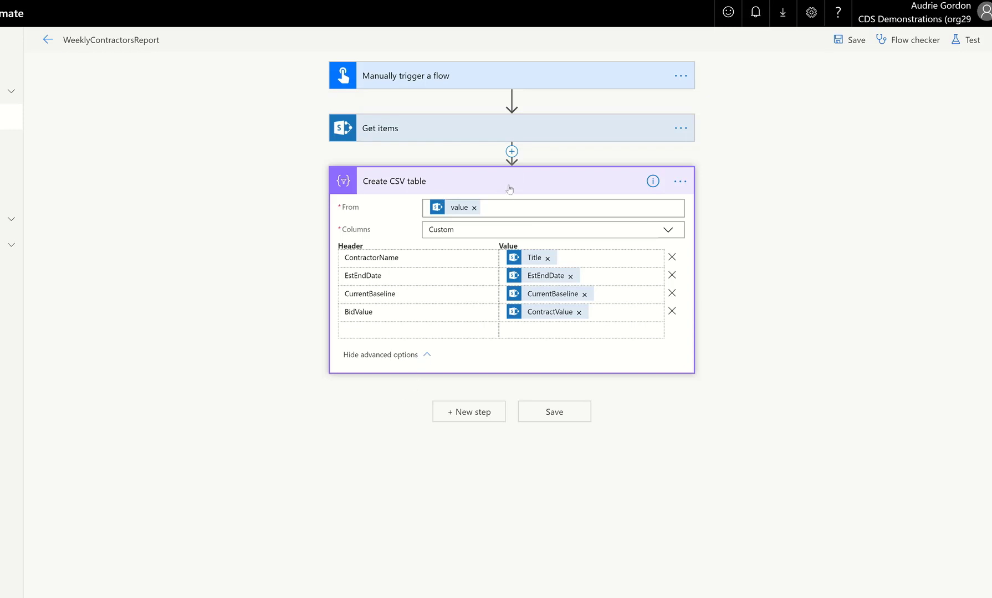
pyautogui.click(468, 413)
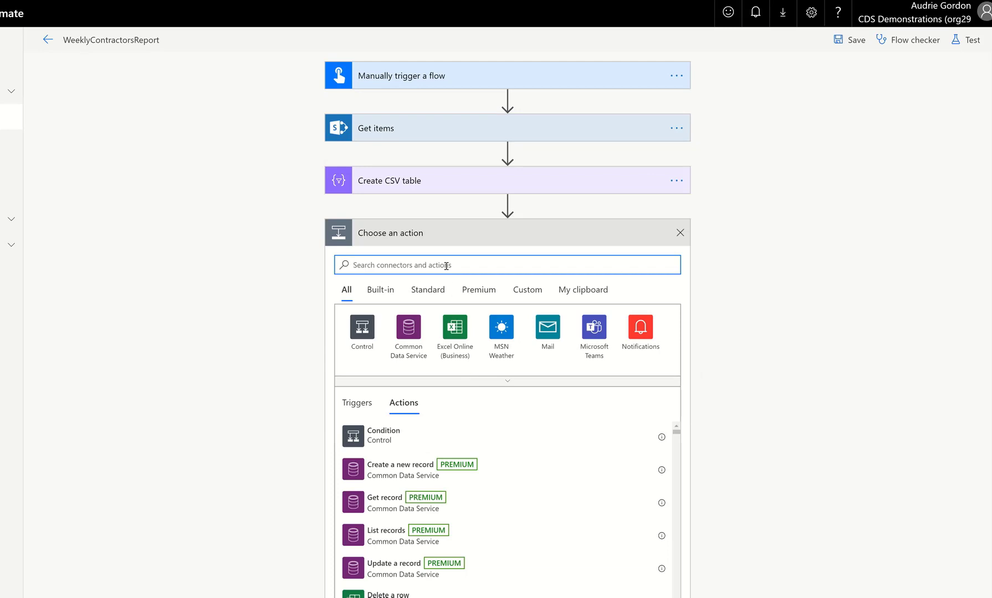
pyautogui.write('html')
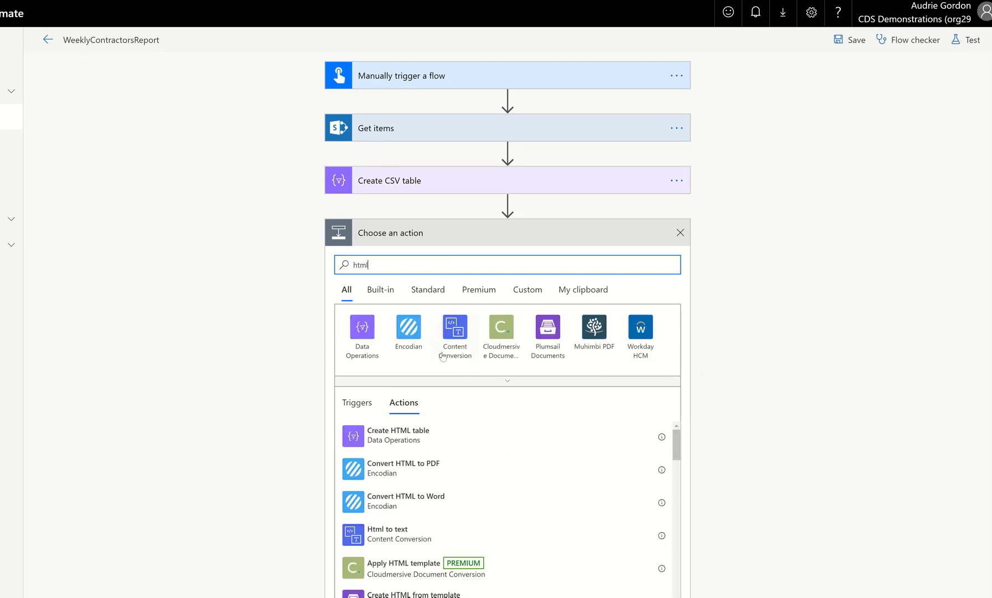
pyautogui.click(421, 440)
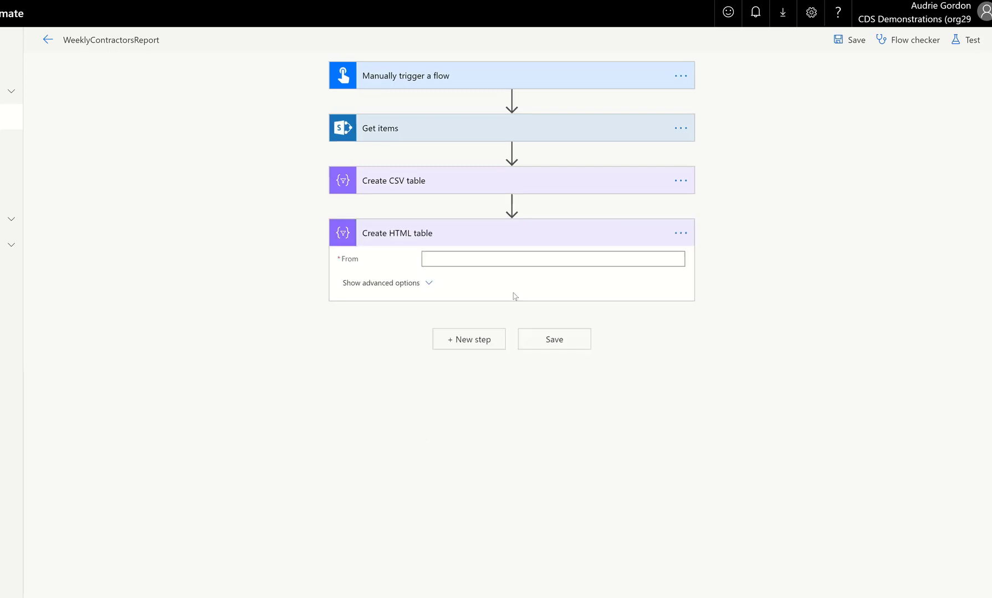
# Set the HTML table's From to the Get items value and its Columns to Custom.
pyautogui.click(829, 311)
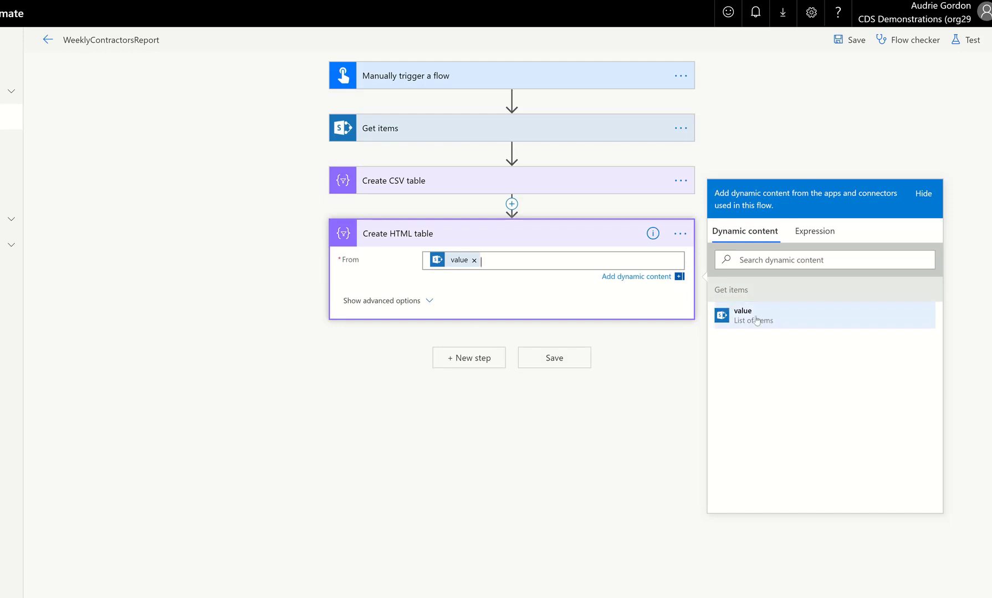
pyautogui.click(417, 205)
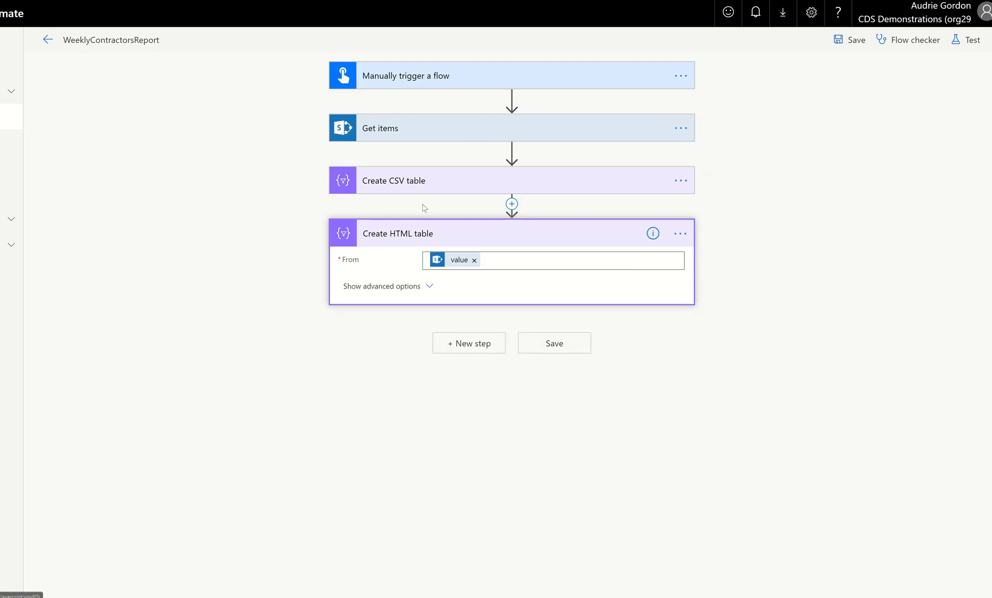
pyautogui.click(424, 192)
pyautogui.doubleClick(417, 471)
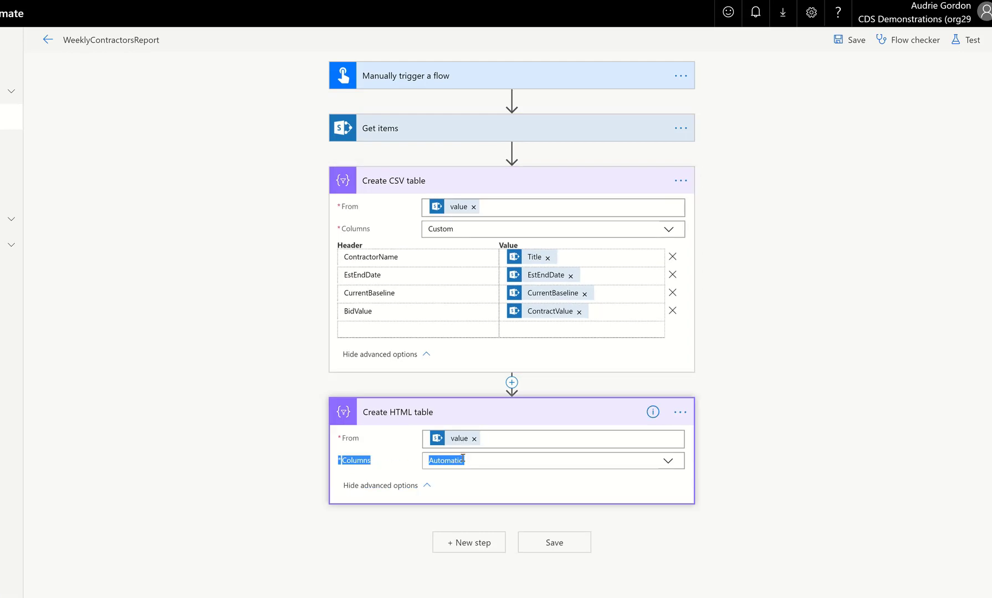
pyautogui.click(543, 458)
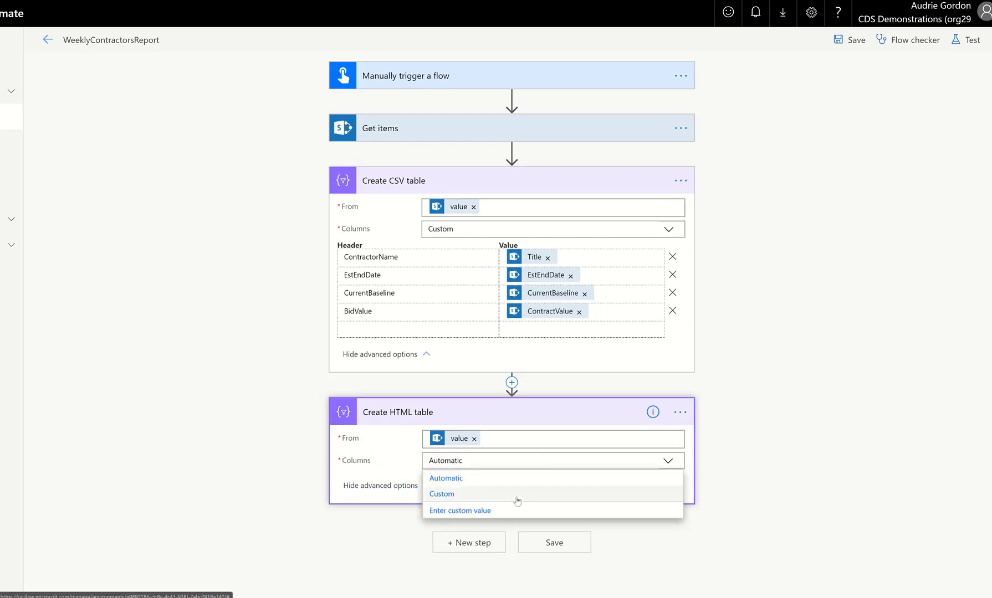
pyautogui.click(554, 494)
pyautogui.scroll(-1, 587, 436)
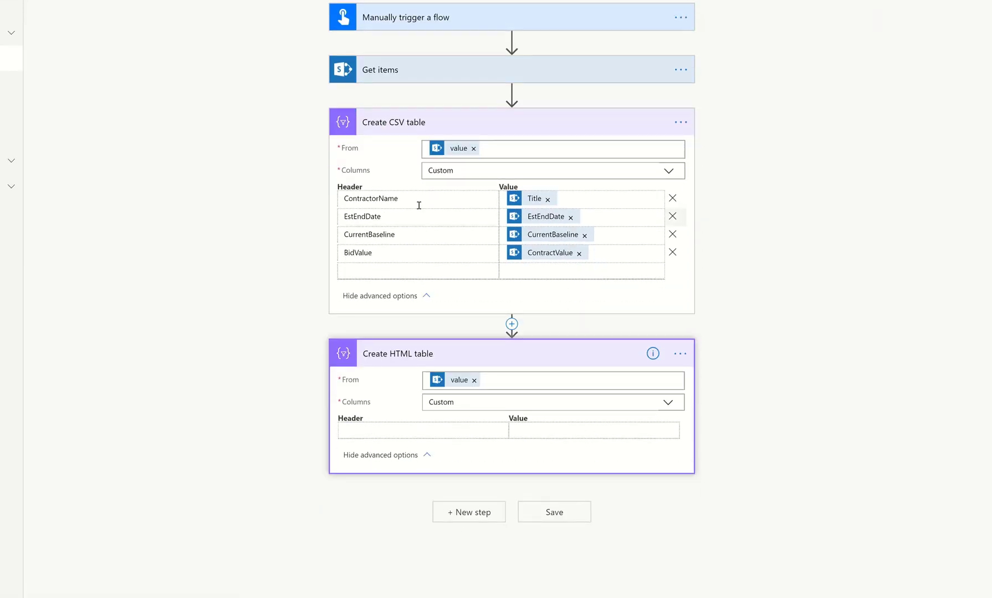
# Copy the ContractorName header from the CSV table into the HTML table and set its value to Title.
pyautogui.doubleClick(381, 199)
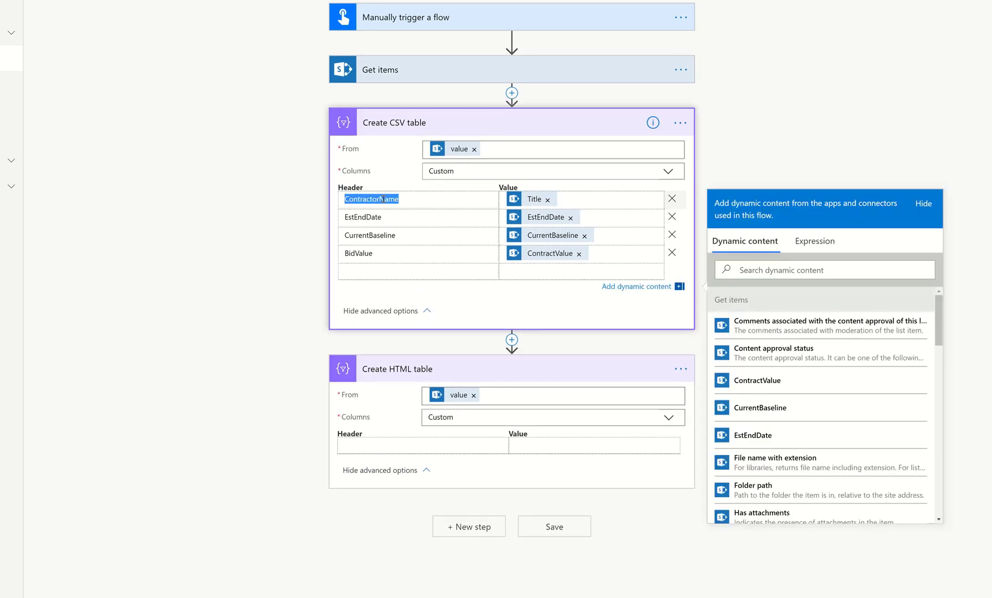
pyautogui.hotkey('ctrl', 'c')
pyautogui.click(389, 449)
pyautogui.hotkey('ctrl', 'v')
pyautogui.click(580, 430)
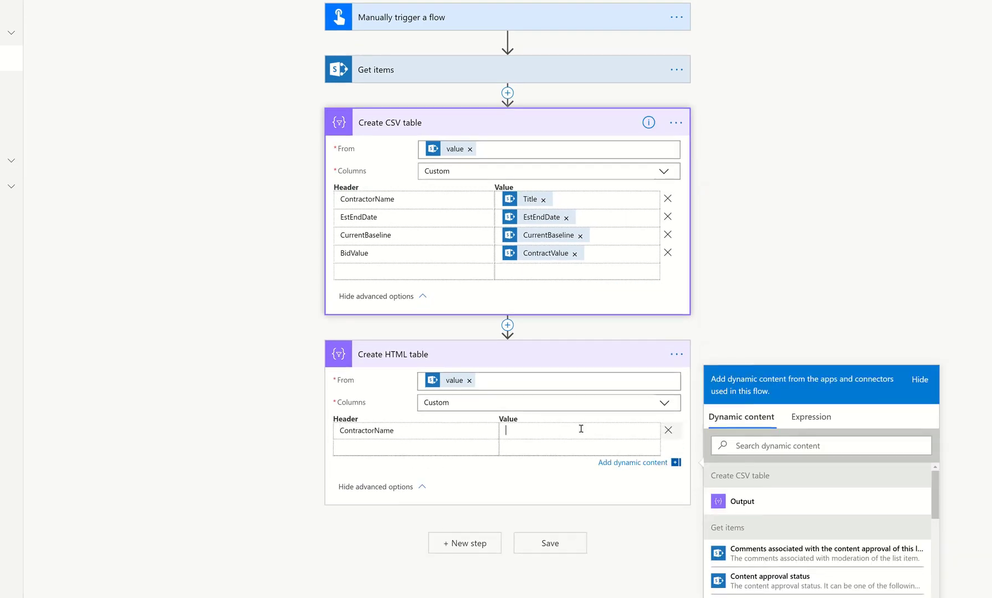
pyautogui.scroll(-5, 812, 531)
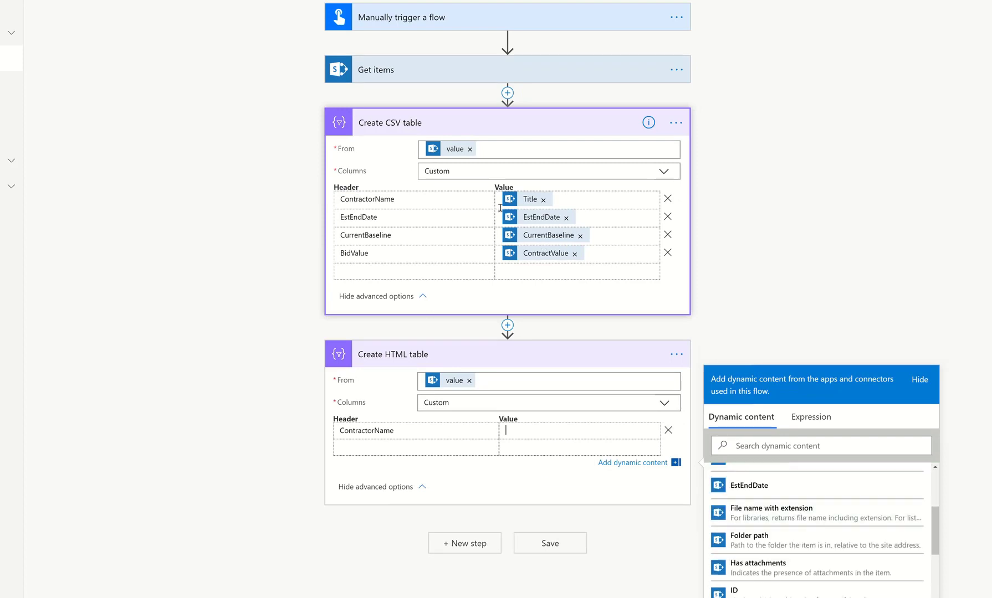
pyautogui.scroll(-3, 765, 546)
pyautogui.scroll(-5, 771, 552)
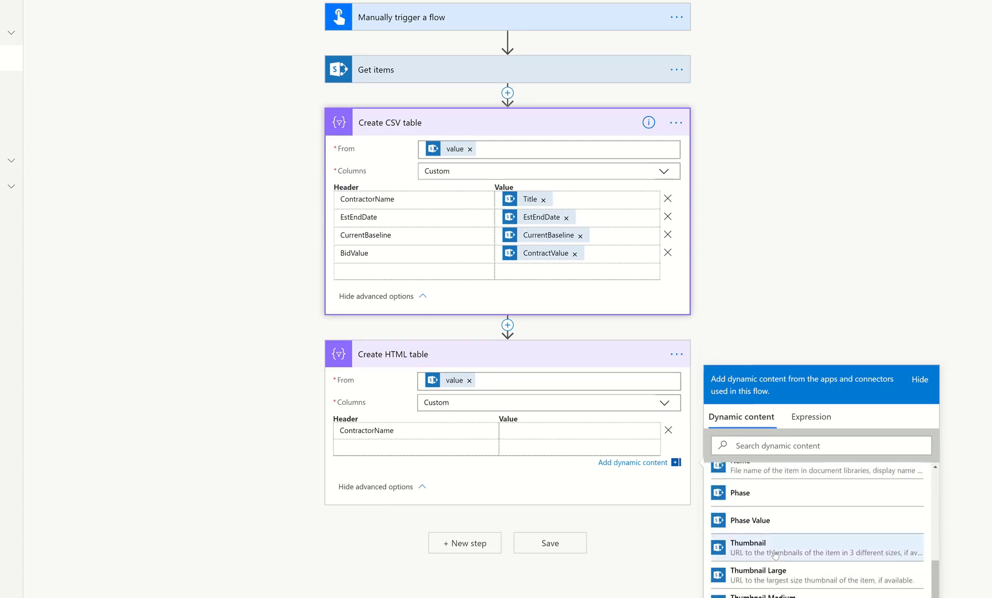
pyautogui.click(756, 568)
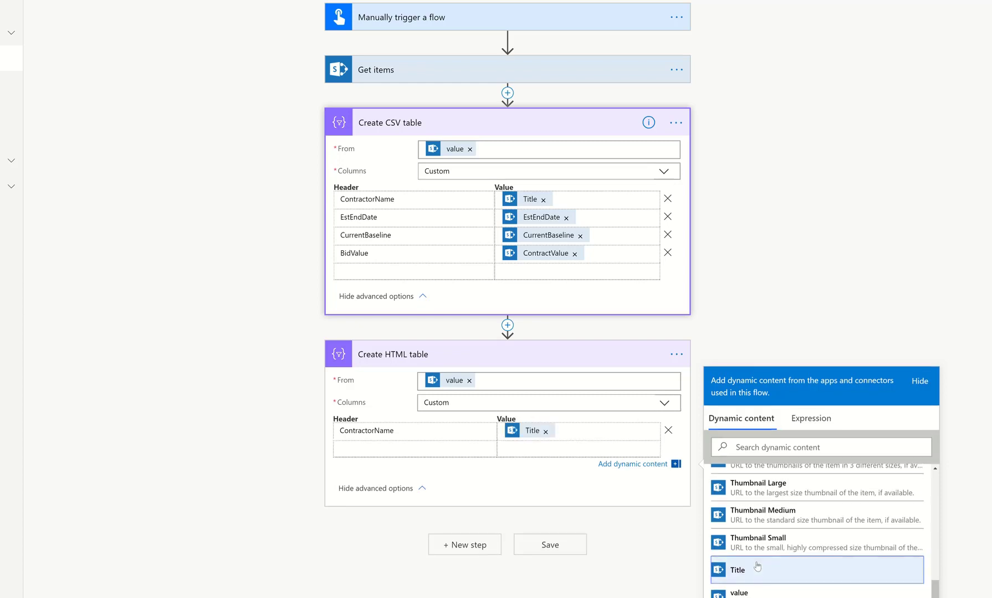
# Add an EstEndDate header to the HTML table with the EstEndDate dynamic content as its value.
pyautogui.click(411, 449)
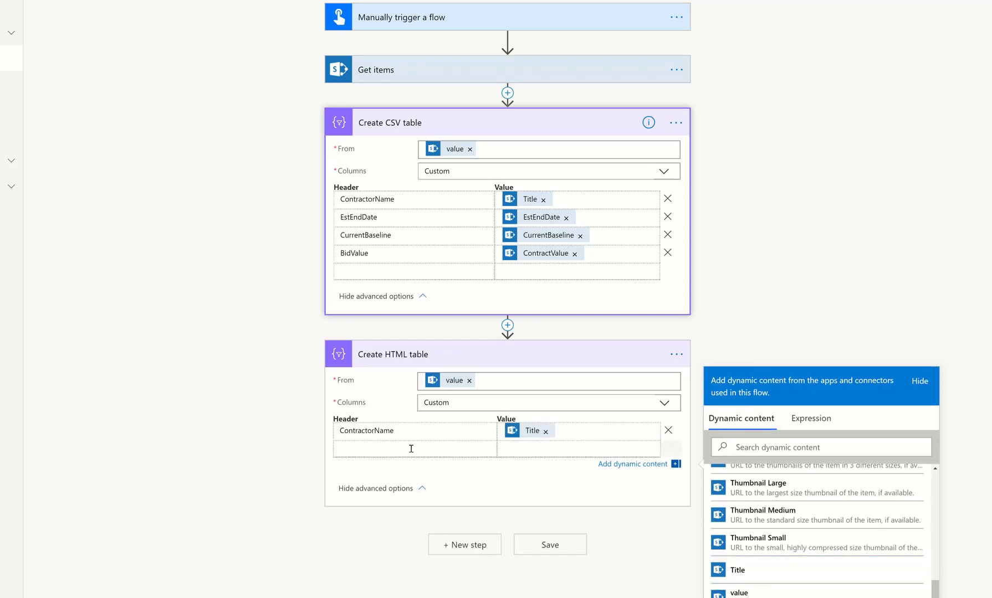
pyautogui.write('E')
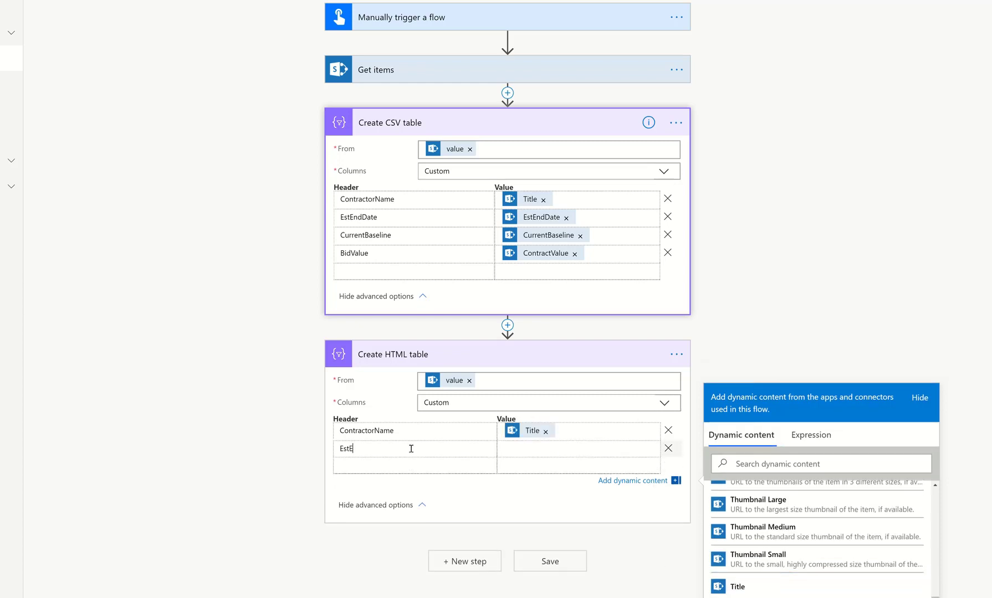
pyautogui.write('ntEndDate')
pyautogui.click(536, 450)
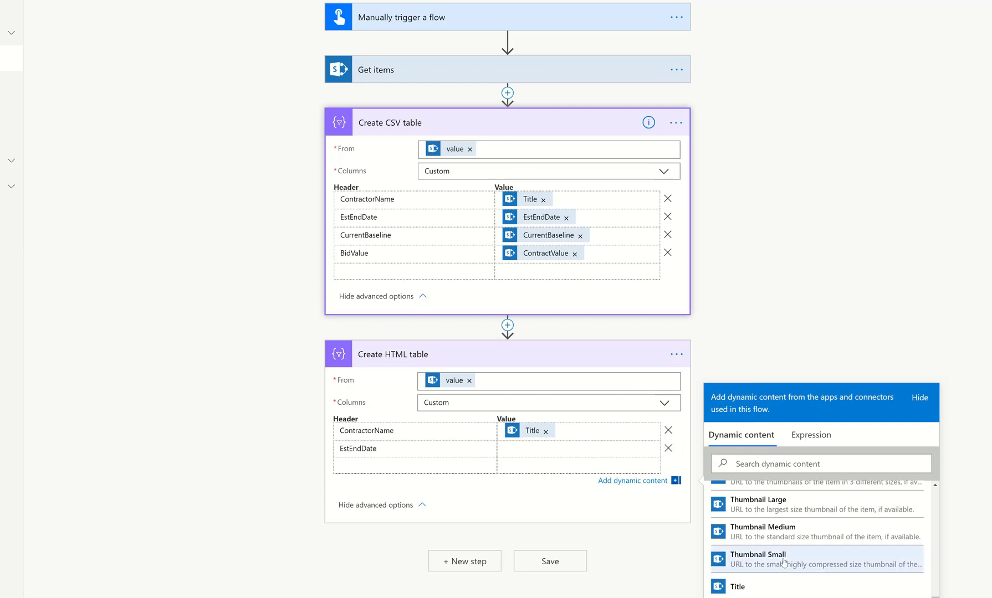
pyautogui.scroll(1, 784, 562)
pyautogui.scroll(8, 784, 562)
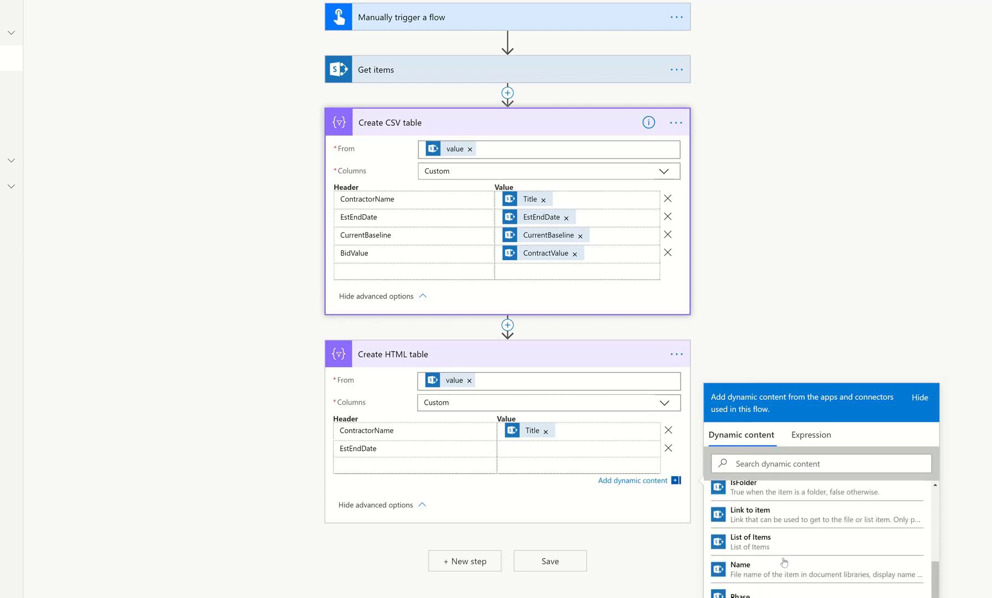
pyautogui.click(784, 559)
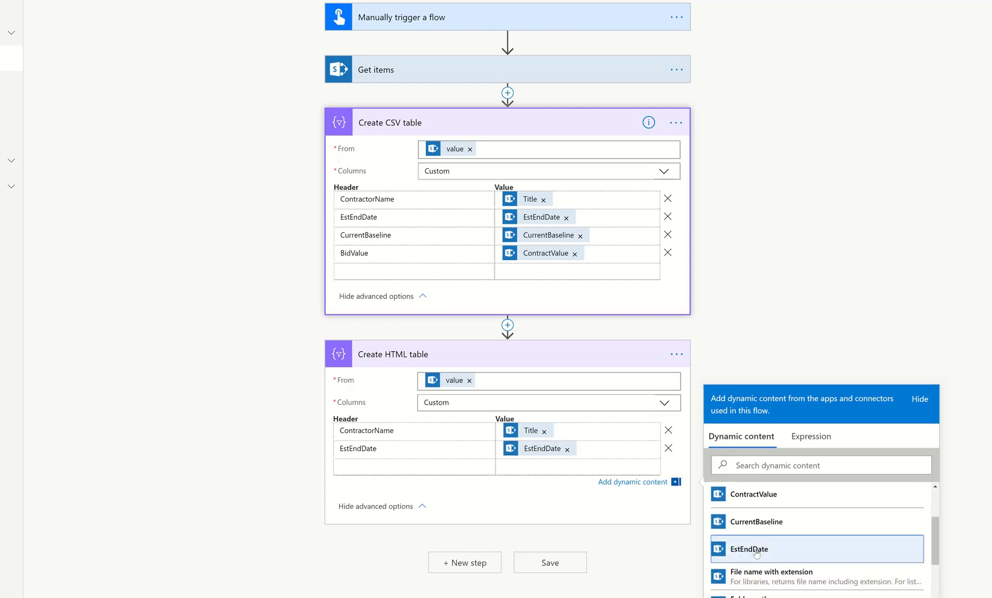
# Copy the CurrentBaseline header into the HTML table and set its value to the CurrentBaseline dynamic content.
pyautogui.click(397, 462)
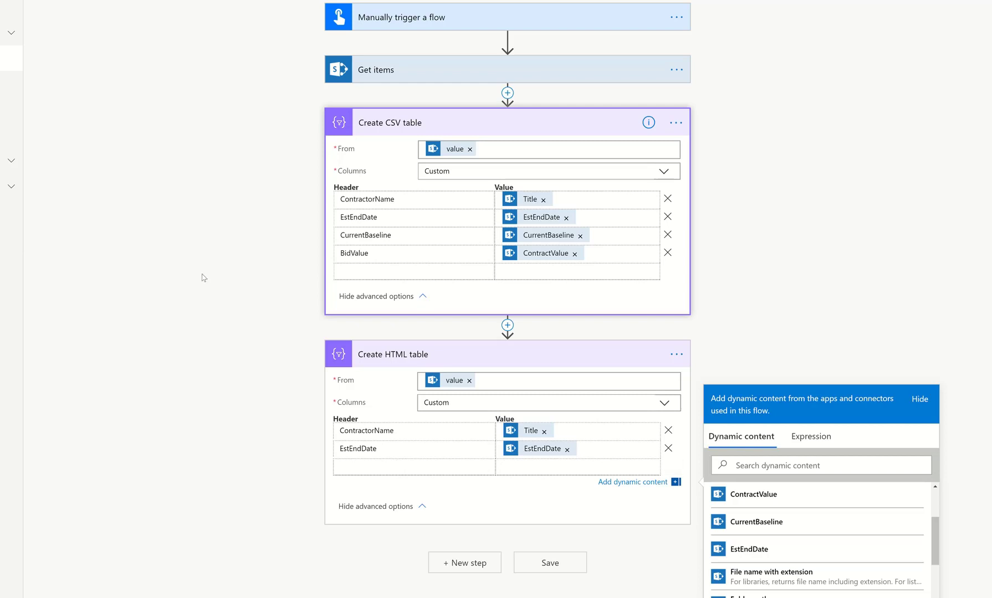
pyautogui.doubleClick(363, 235)
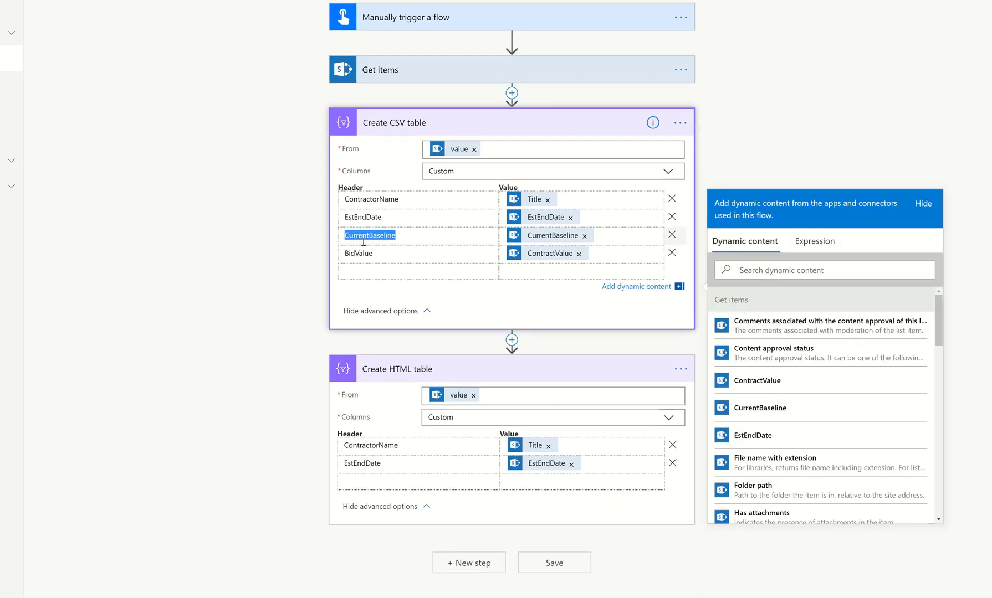
pyautogui.click(399, 480)
pyautogui.hotkey('ctrl', 'v')
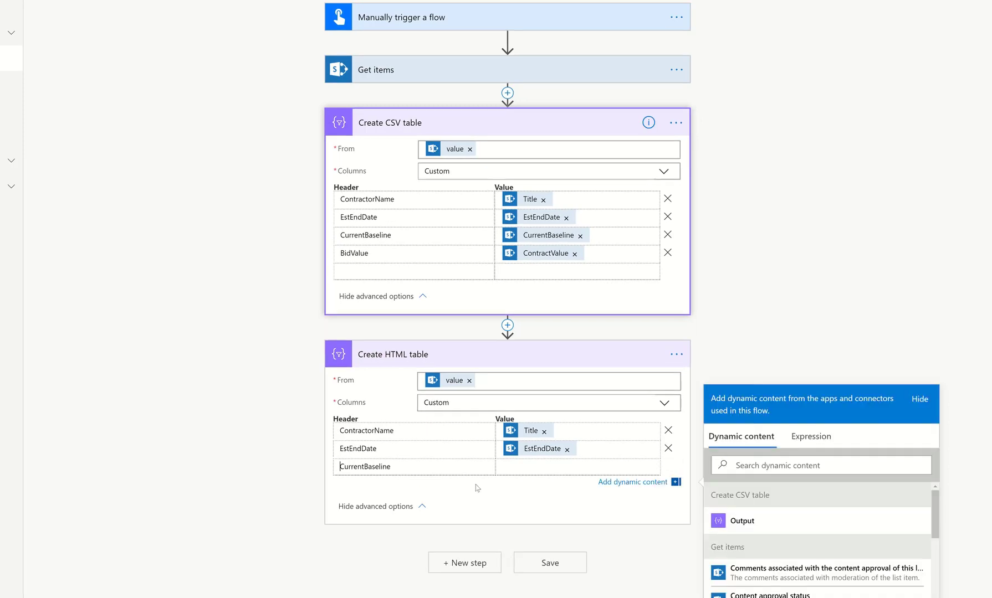
pyautogui.click(546, 467)
pyautogui.scroll(-5, 764, 532)
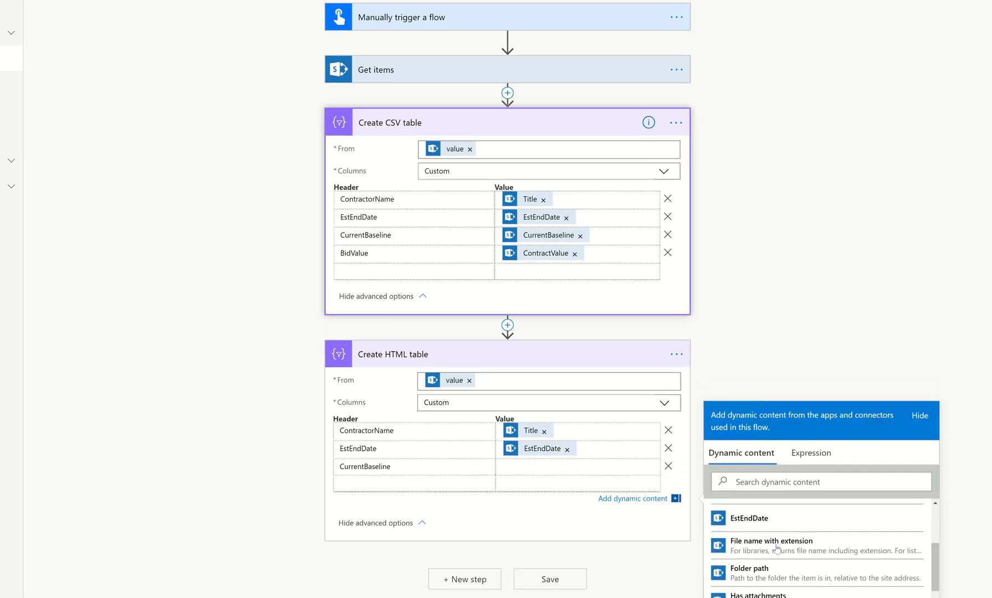
pyautogui.scroll(-8, 778, 549)
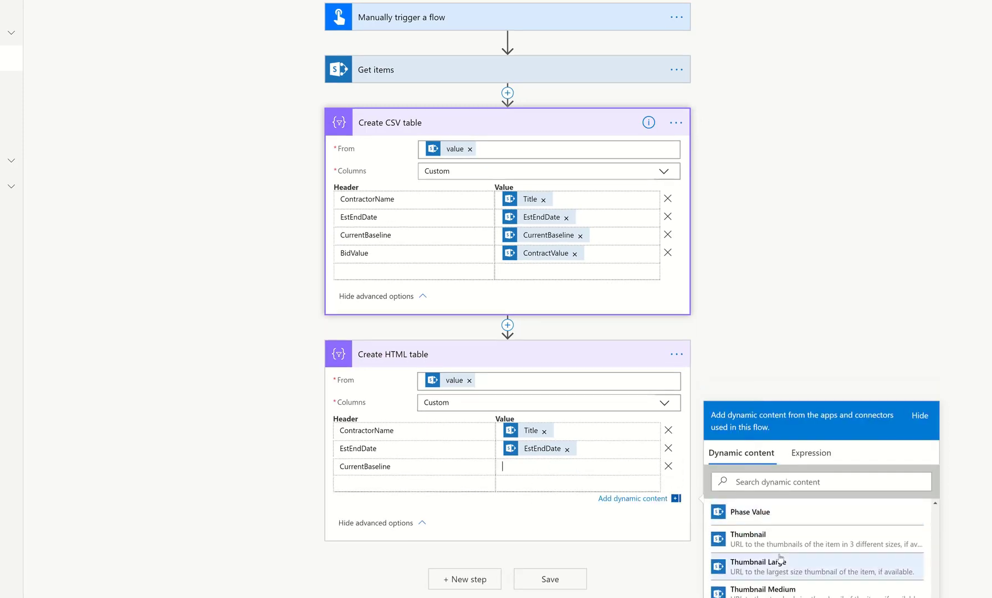
pyautogui.scroll(-5, 780, 557)
pyautogui.scroll(12, 781, 559)
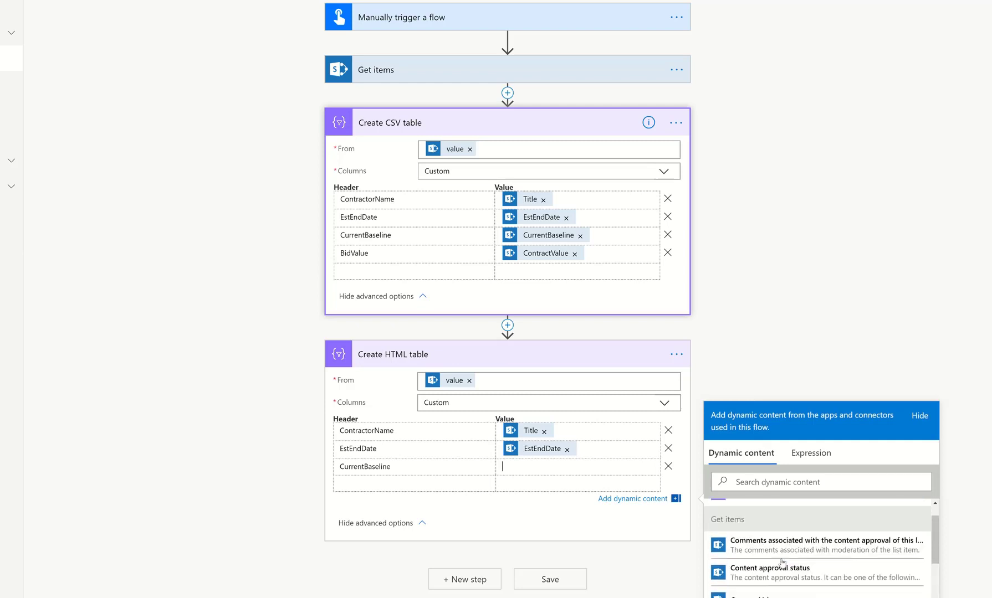
pyautogui.scroll(-1, 782, 563)
pyautogui.click(776, 585)
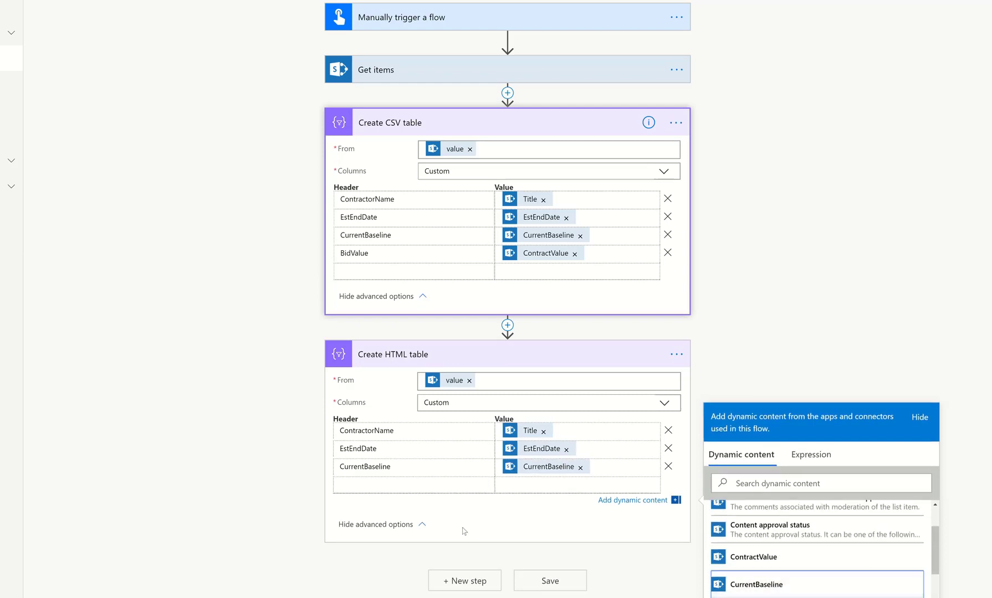
# Add a BidValue header to the HTML table with the ContractValue dynamic content as its value.
pyautogui.click(412, 485)
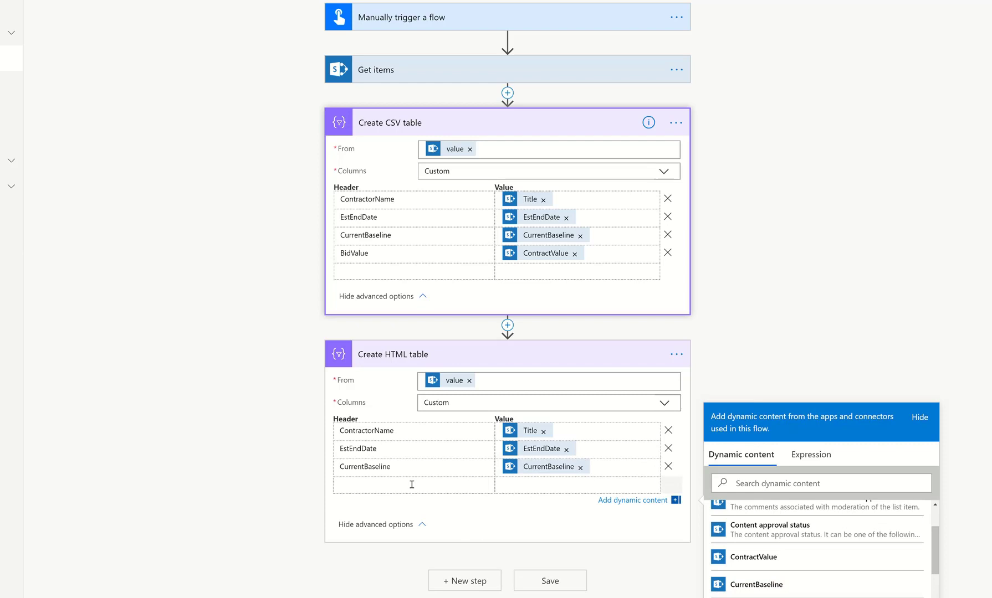
pyautogui.write('C')
pyautogui.write('id')
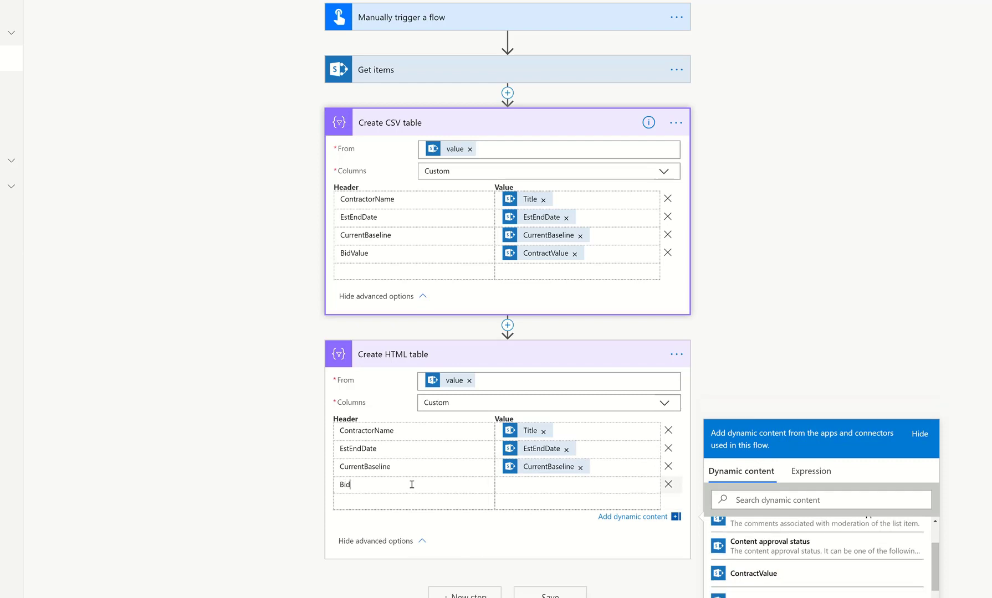
pyautogui.write('Value')
pyautogui.scroll(-3, 752, 542)
pyautogui.scroll(2, 752, 542)
pyautogui.click(755, 535)
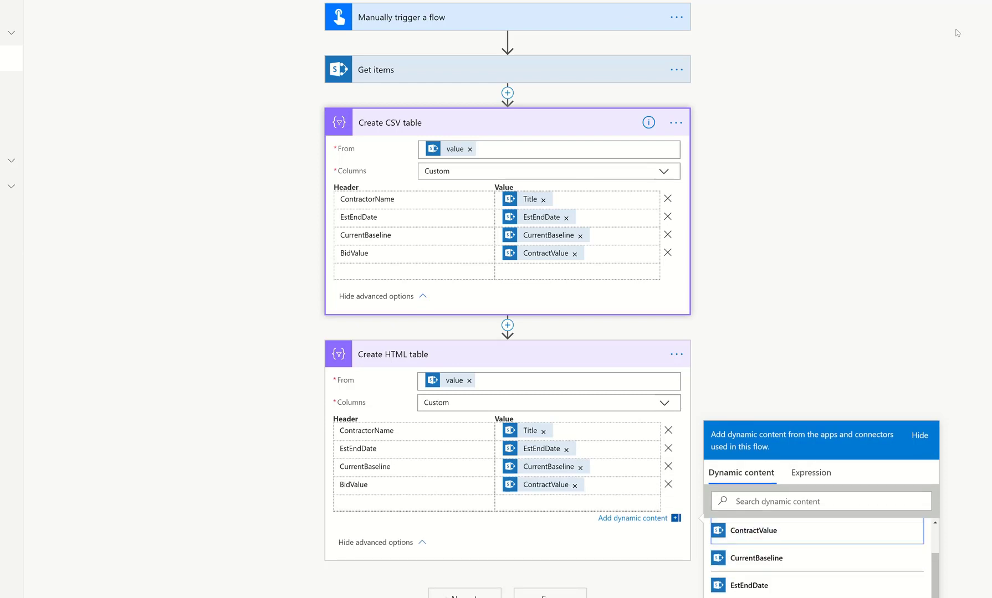
pyautogui.click(914, 62)
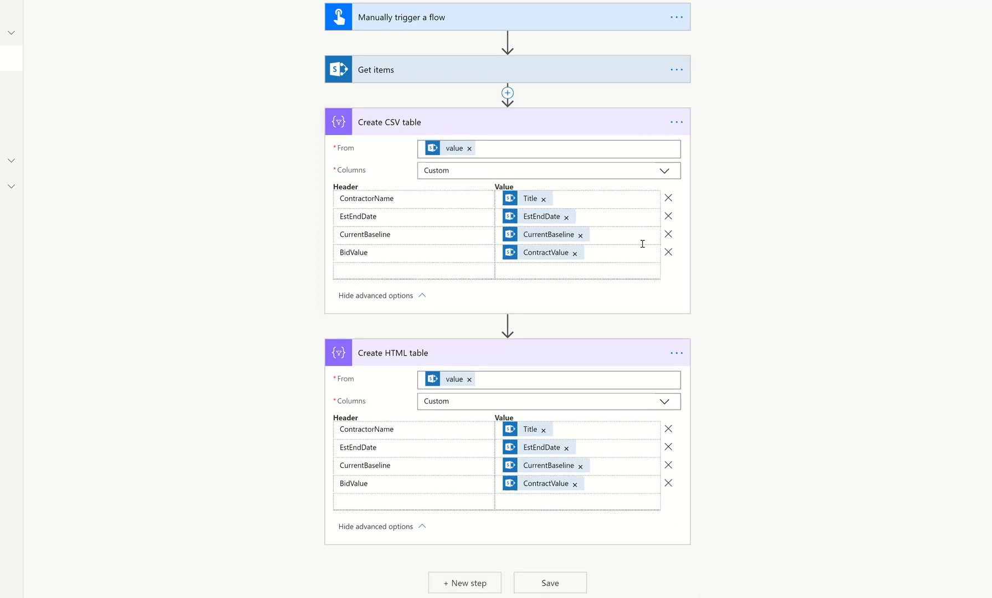
# Add an Office 365 Outlook Send an email (V2) action after the HTML table.
pyautogui.click(456, 584)
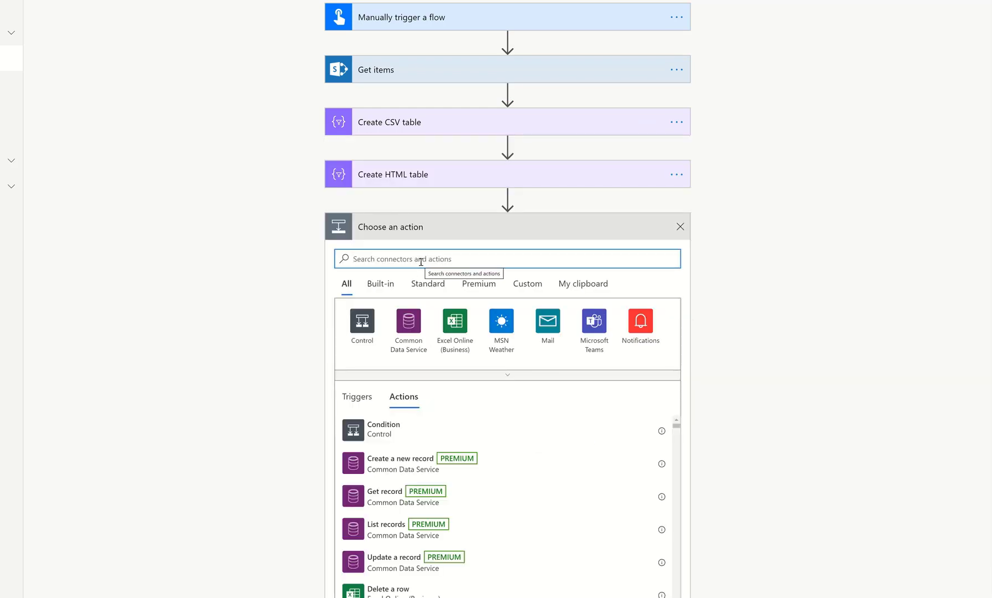
pyautogui.write('outlook')
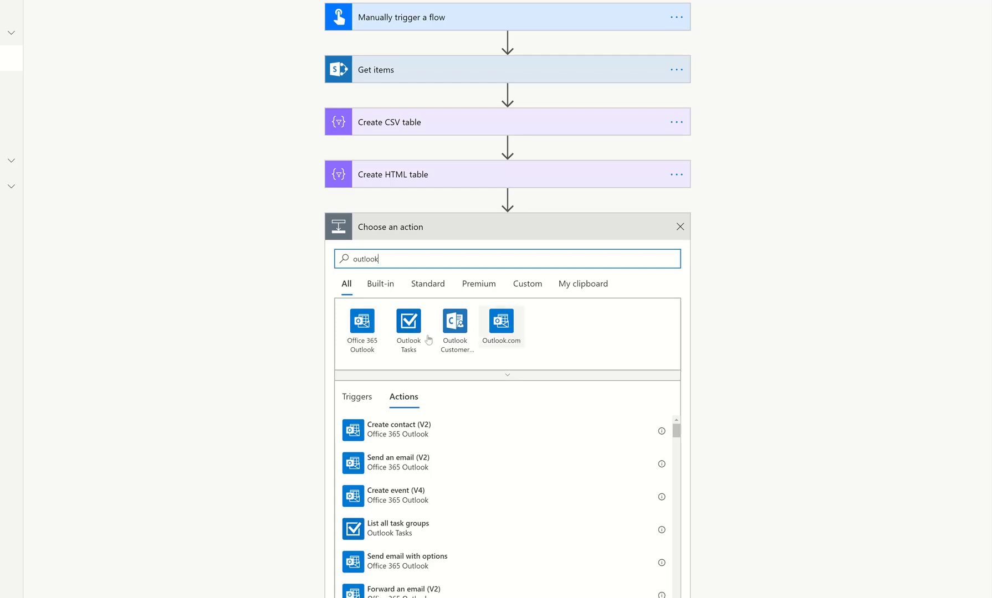
pyautogui.click(360, 331)
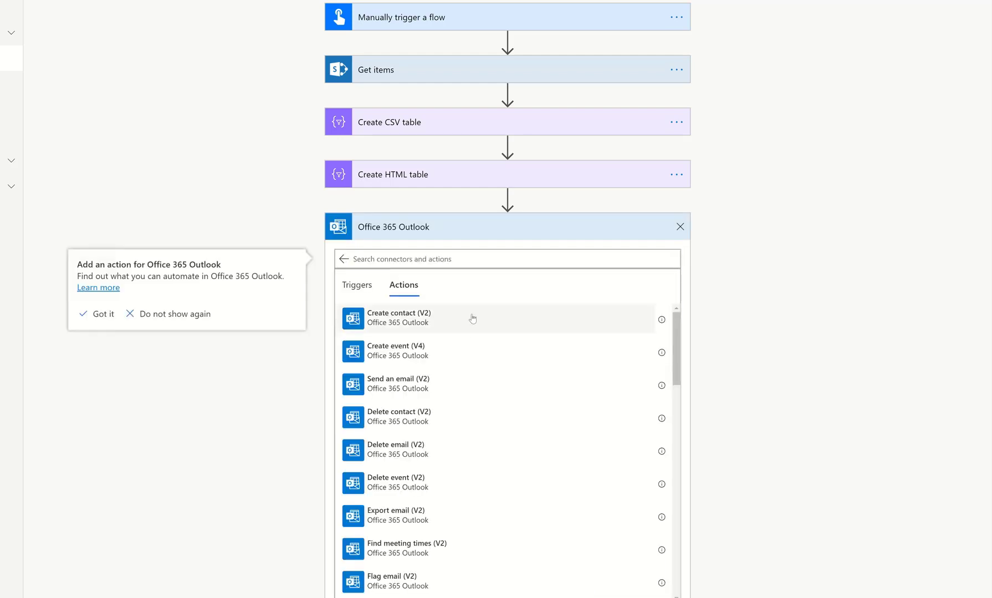
pyautogui.scroll(-3, 476, 396)
pyautogui.scroll(-15, 481, 432)
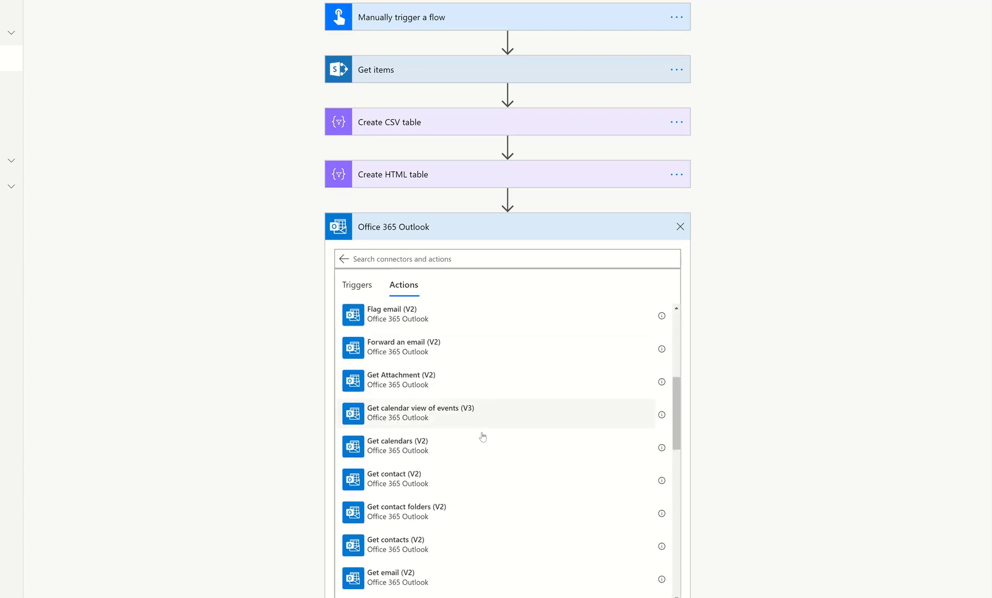
pyautogui.scroll(-3, 482, 435)
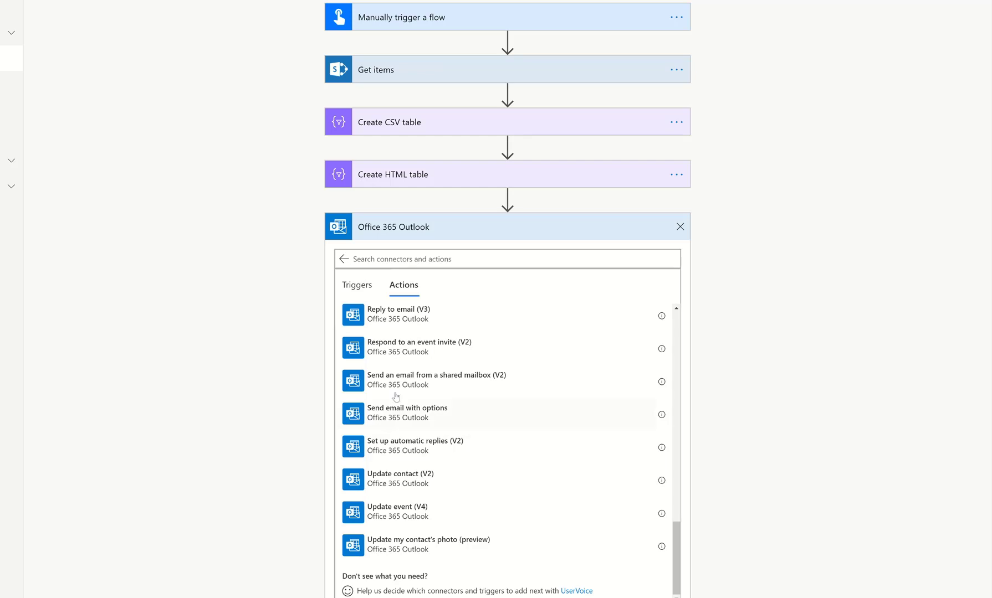
pyautogui.scroll(18, 466, 392)
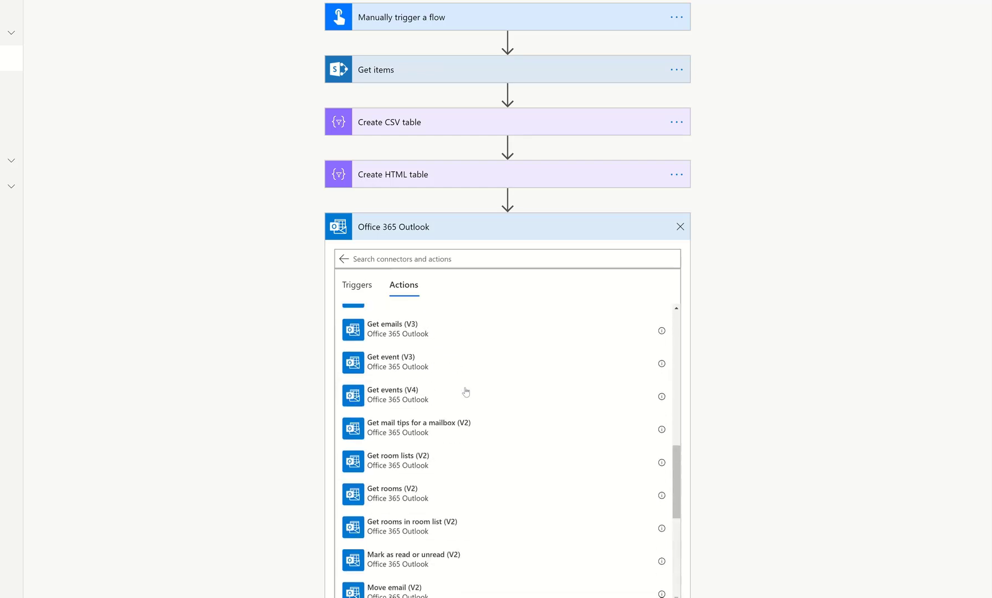
pyautogui.scroll(2, 466, 390)
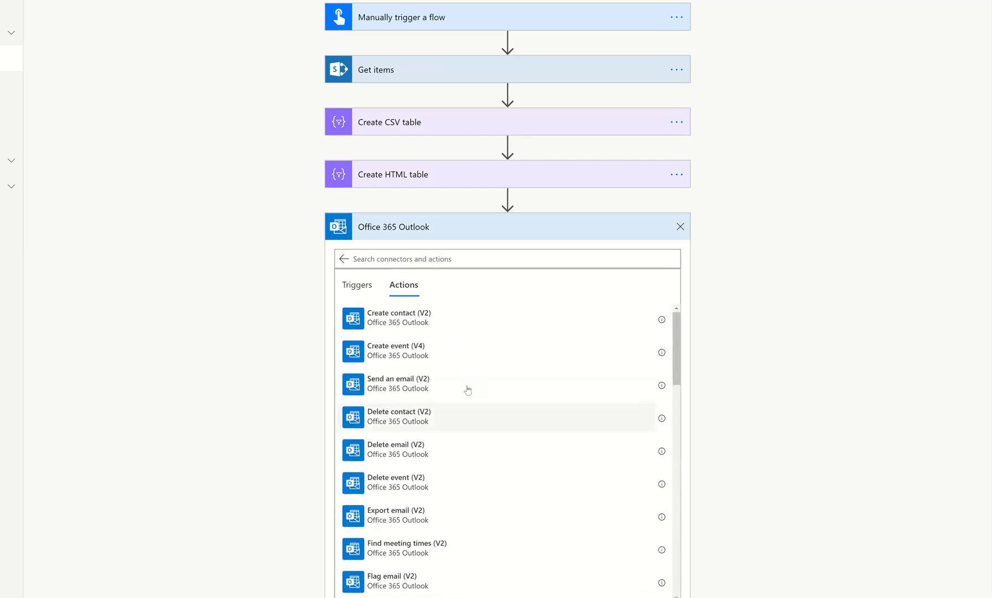
pyautogui.click(405, 391)
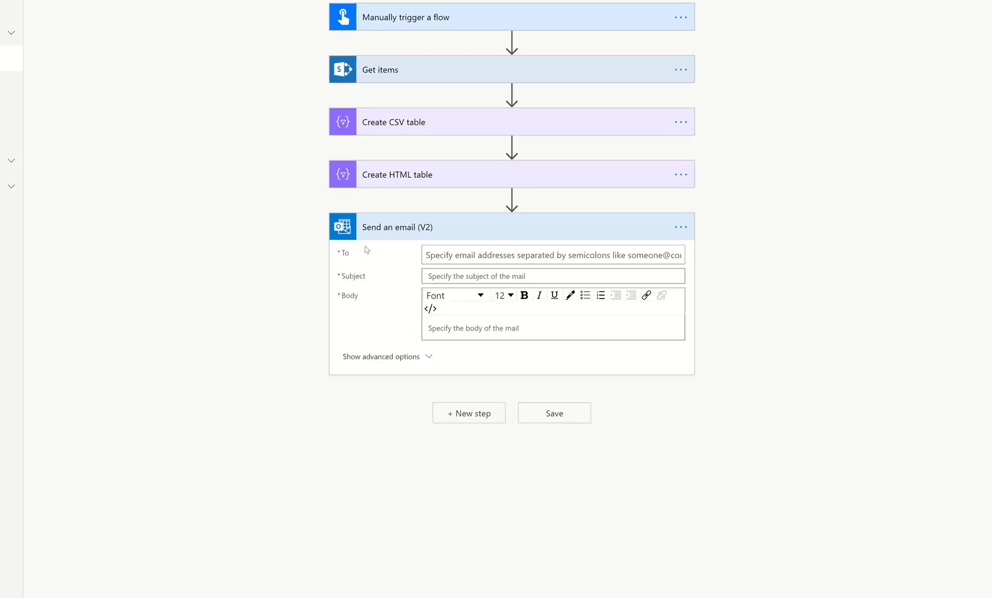
# Insert an Office 365 Groups List group members action directly after the manual trigger.
pyautogui.click(506, 257)
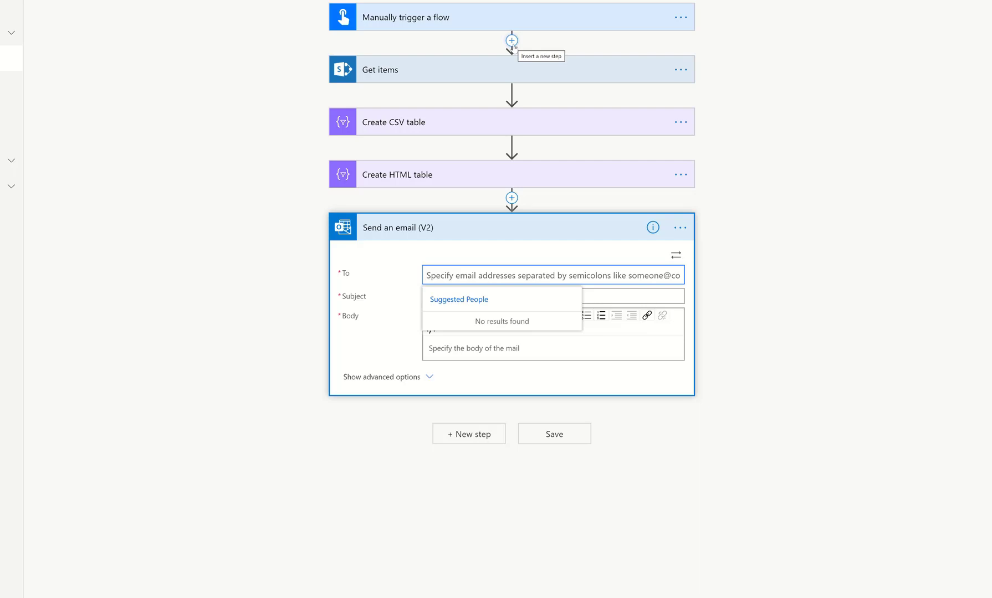
pyautogui.click(512, 42)
pyautogui.click(511, 56)
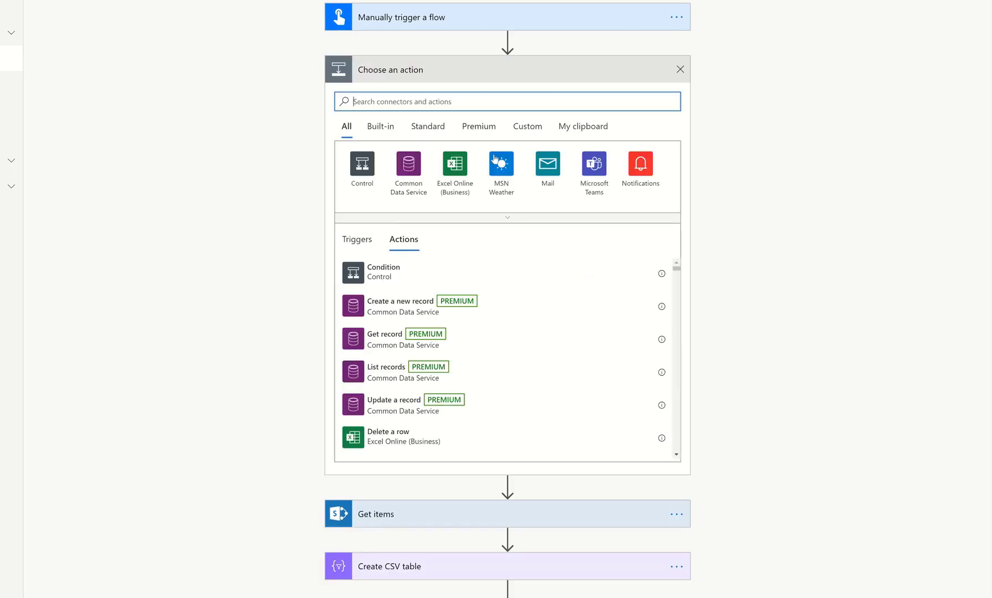
pyautogui.write('li')
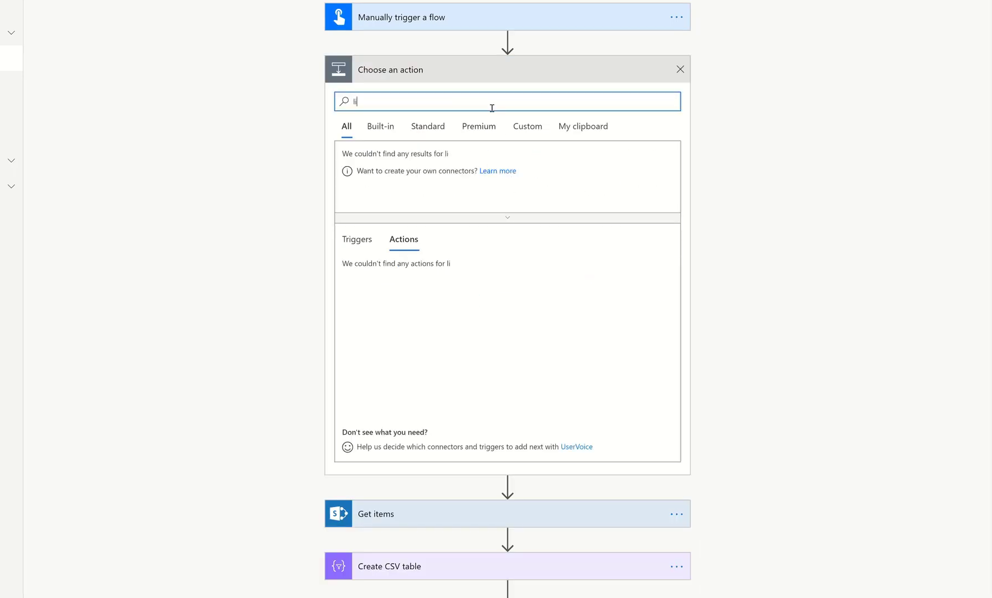
pyautogui.press('BackSpace')
pyautogui.press('BackSpace')
pyautogui.write('office 365 groups')
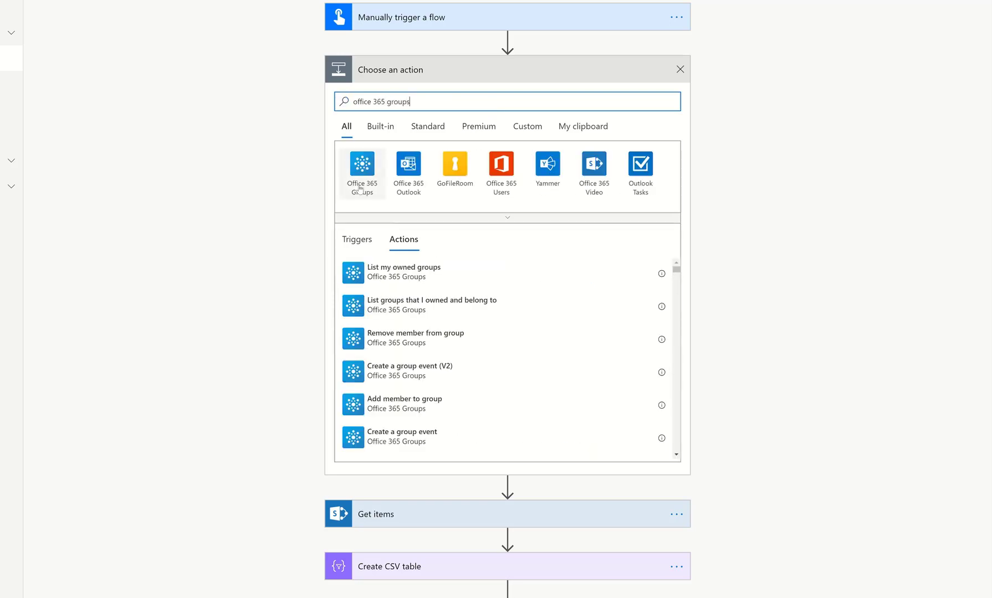
pyautogui.click(360, 166)
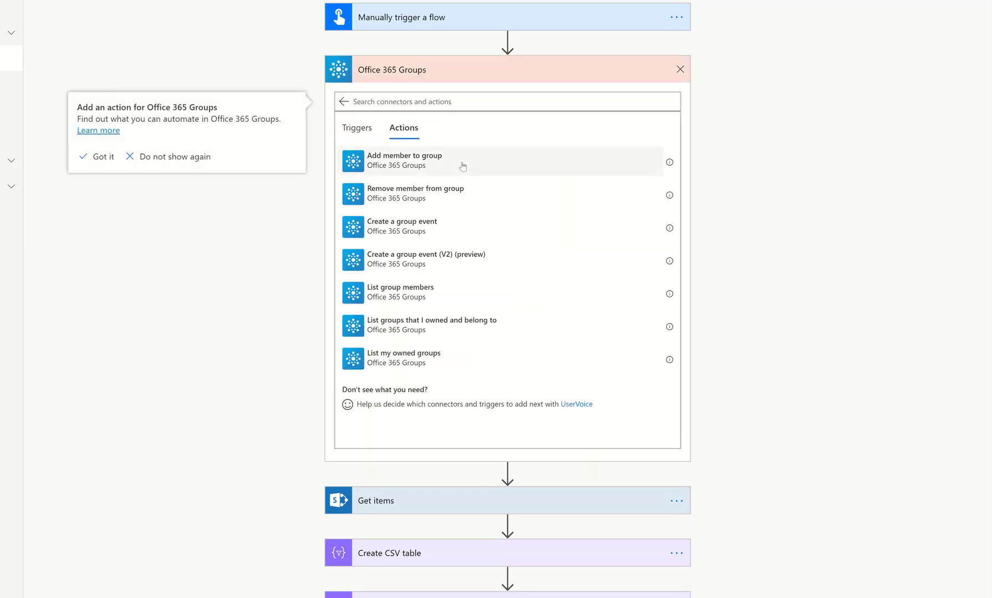
pyautogui.click(431, 299)
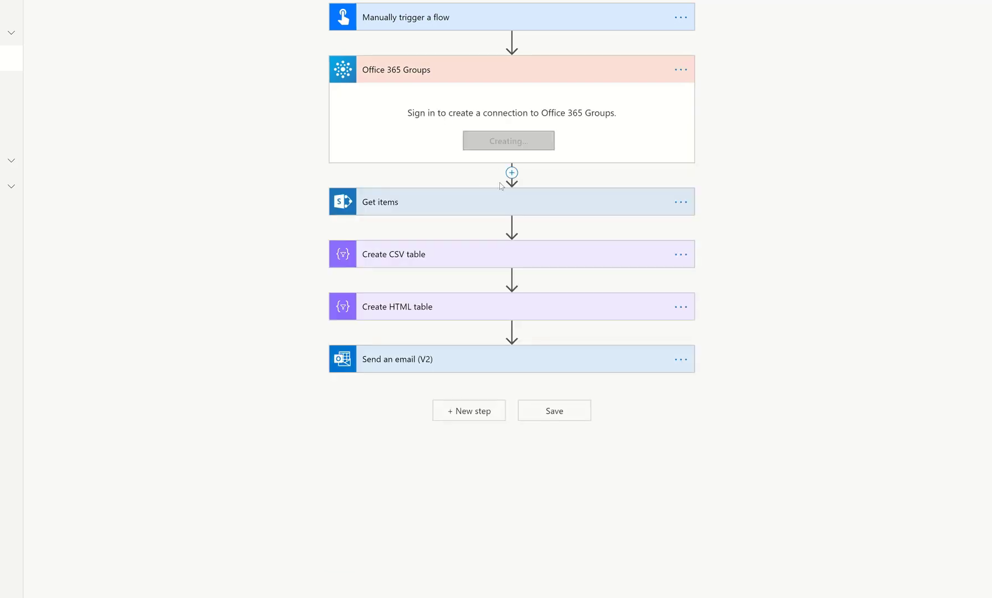
# Add an Apply to each loop after List group members, looping over its value output.
pyautogui.click(511, 172)
pyautogui.click(502, 190)
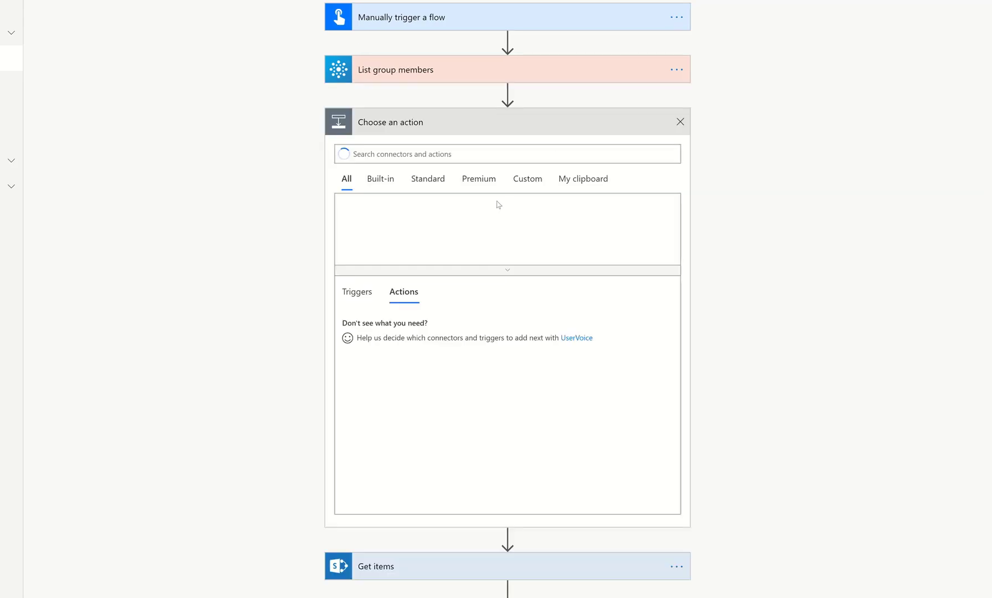
pyautogui.write('apply to each')
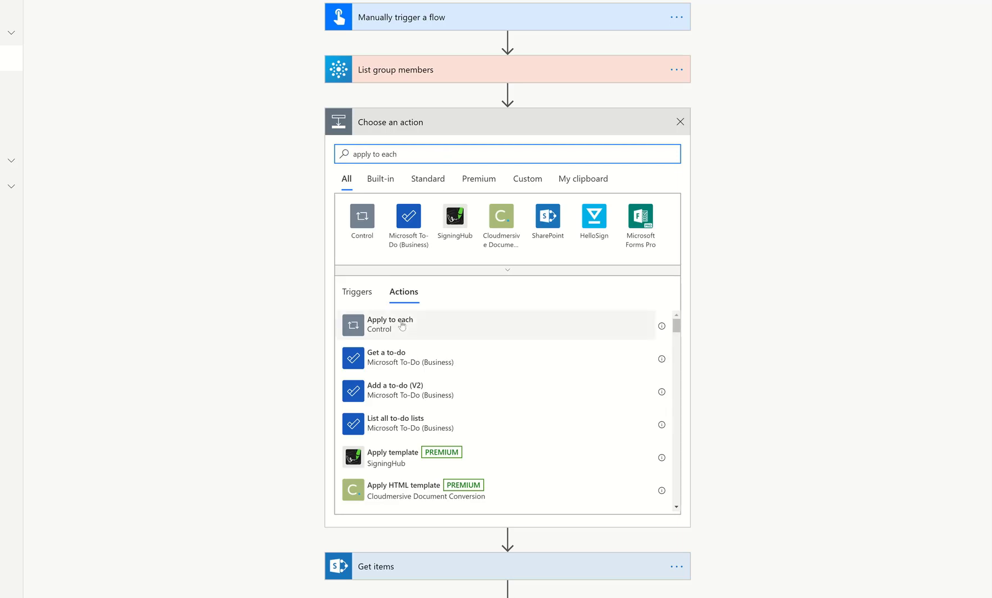
pyautogui.click(402, 326)
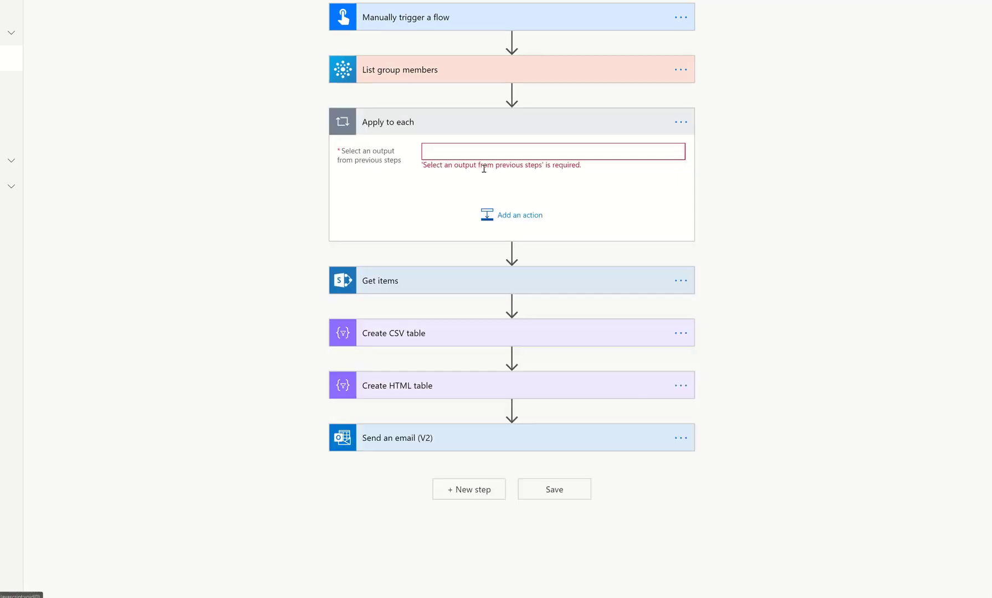
pyautogui.click(491, 154)
pyautogui.click(737, 206)
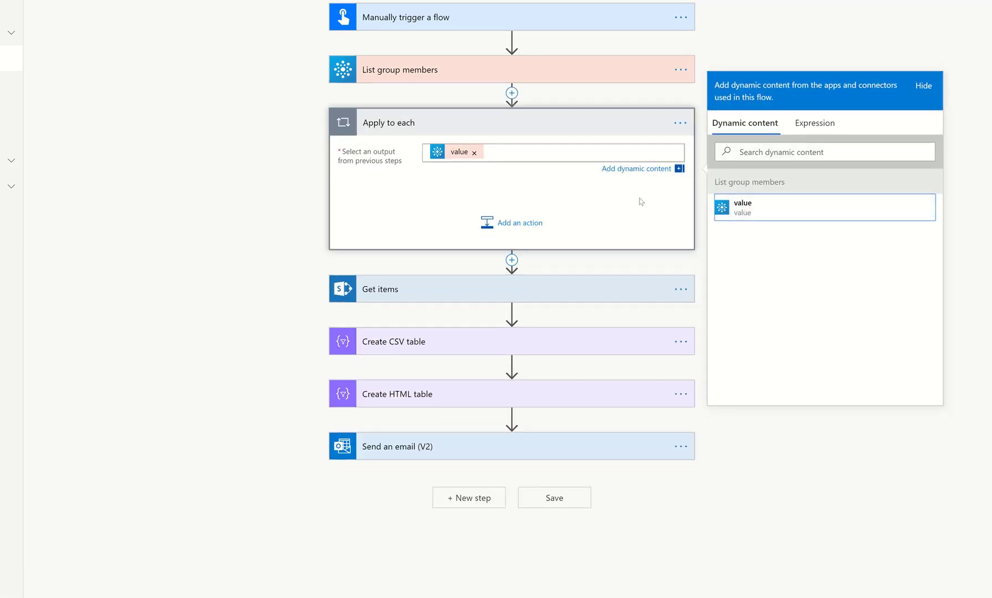
# Insert an Initialize variable action directly after the manual trigger.
pyautogui.click(511, 40)
pyautogui.click(501, 55)
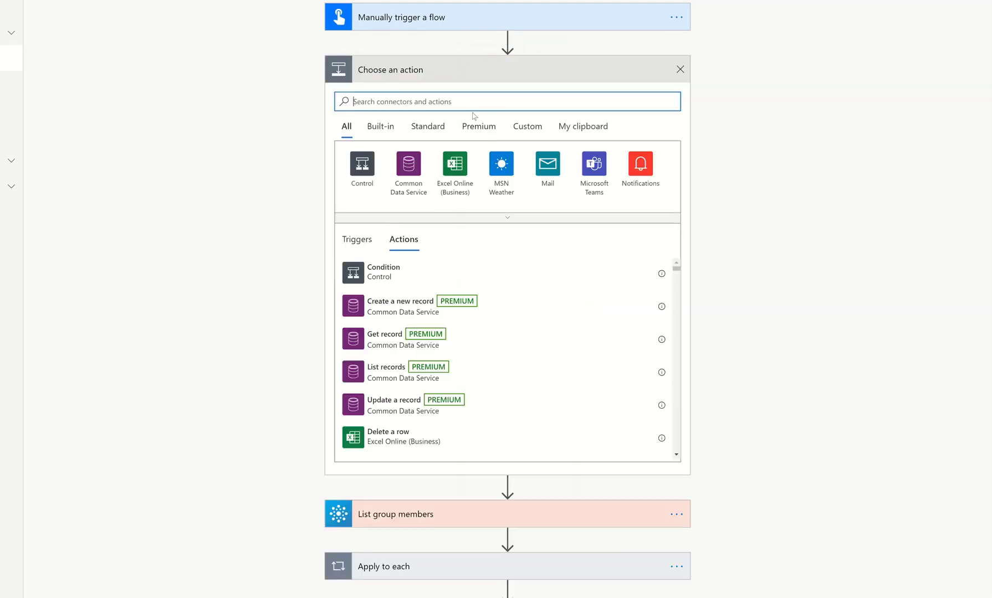
pyautogui.write('init')
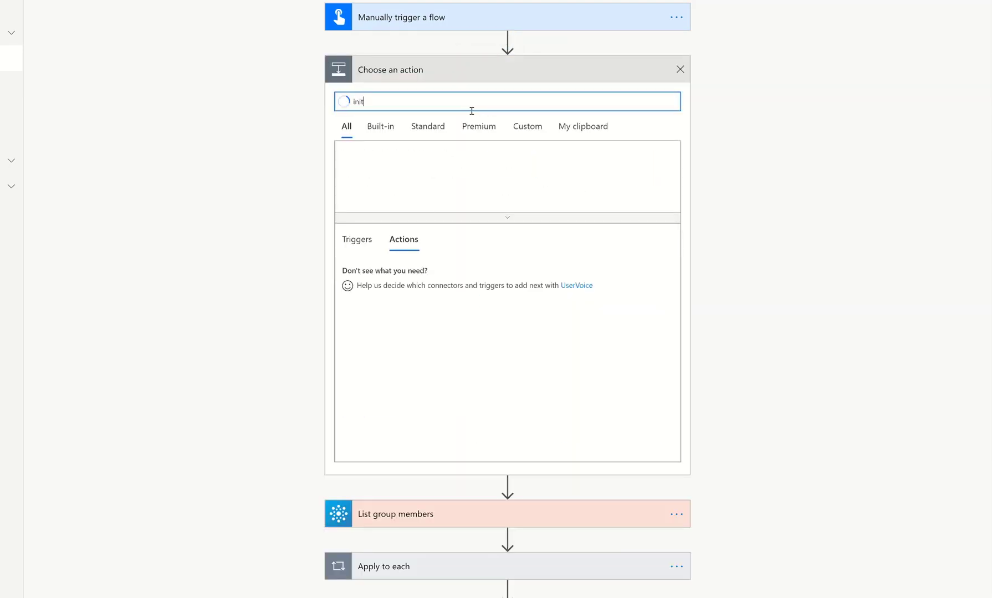
pyautogui.write('iate value')
pyautogui.click(430, 273)
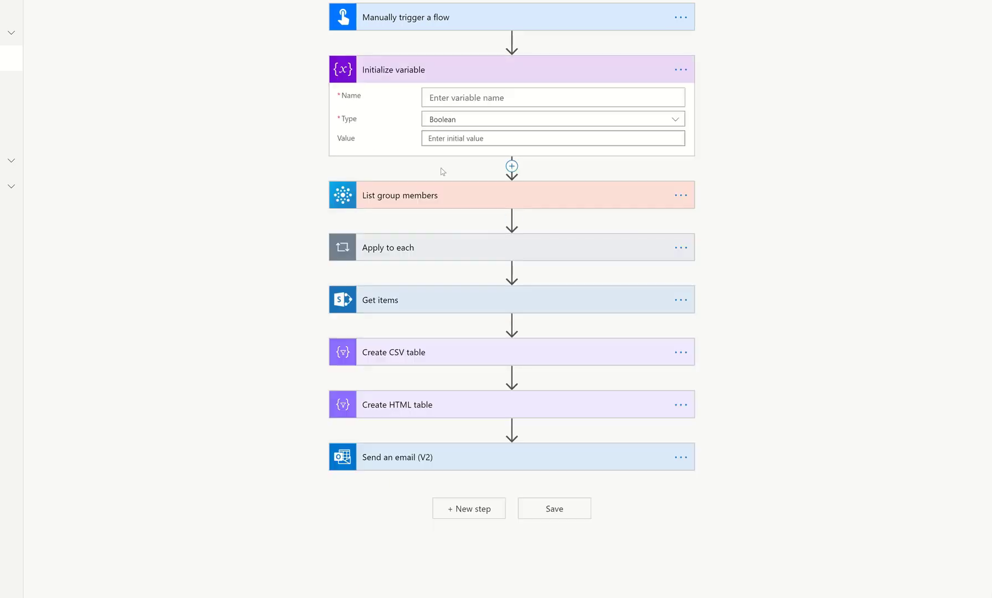
# Name the variable varEmails and set its type to String.
pyautogui.click(491, 94)
pyautogui.write('varEmails')
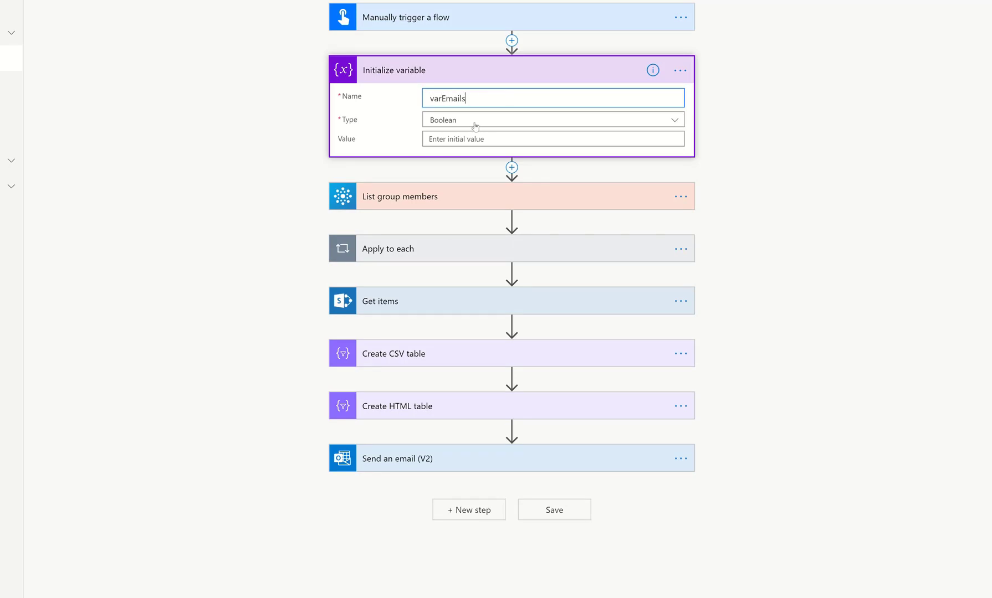
pyautogui.click(475, 125)
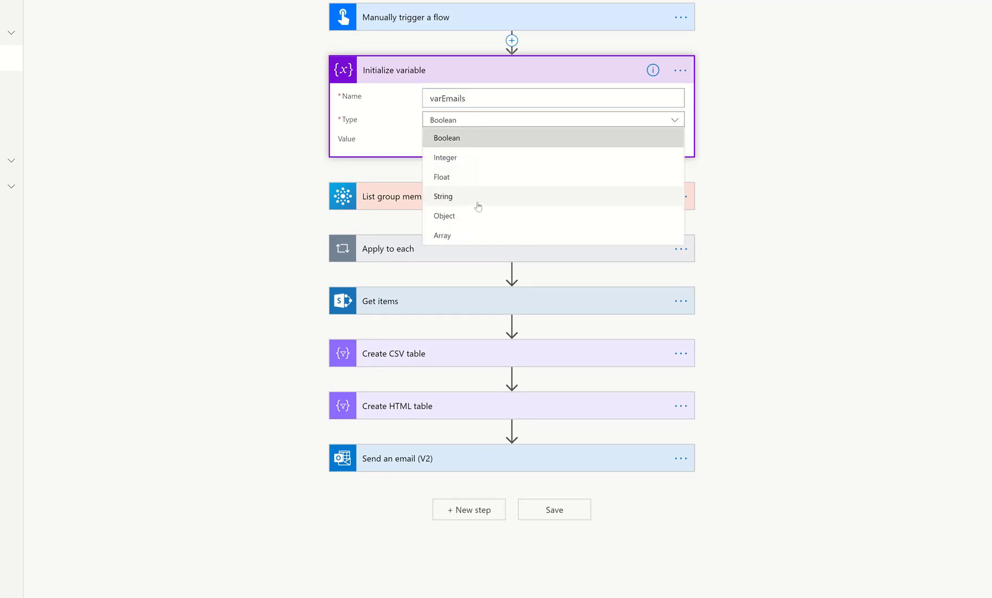
pyautogui.click(478, 206)
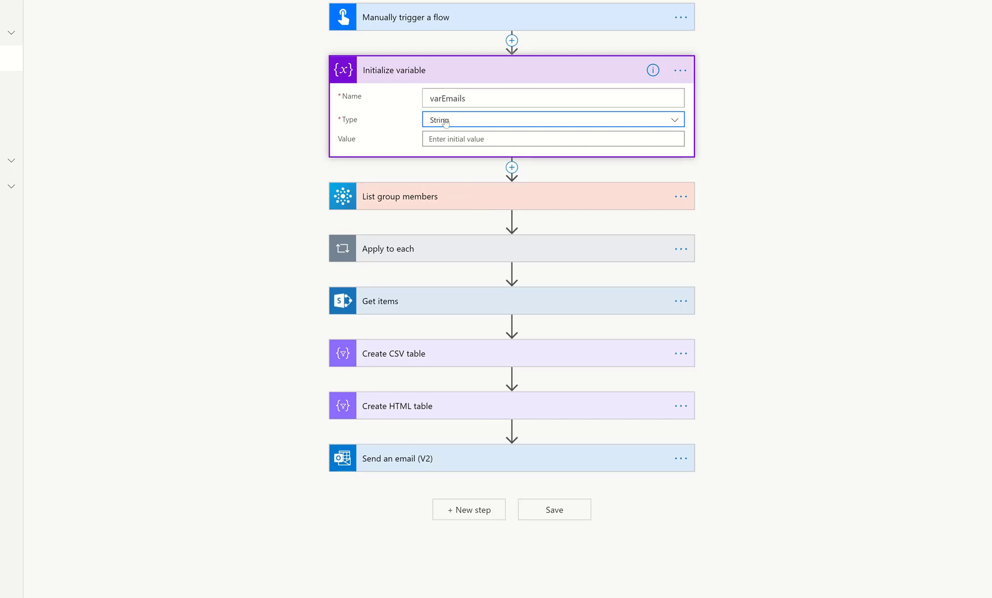
# Add an Append to string variable action inside the Apply to each loop.
pyautogui.click(438, 248)
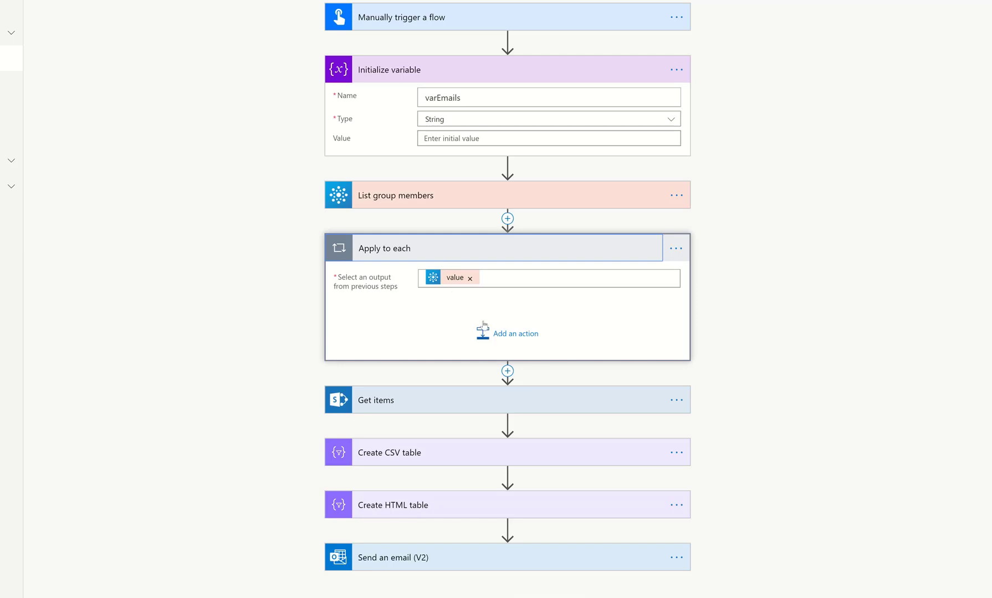
pyautogui.click(483, 331)
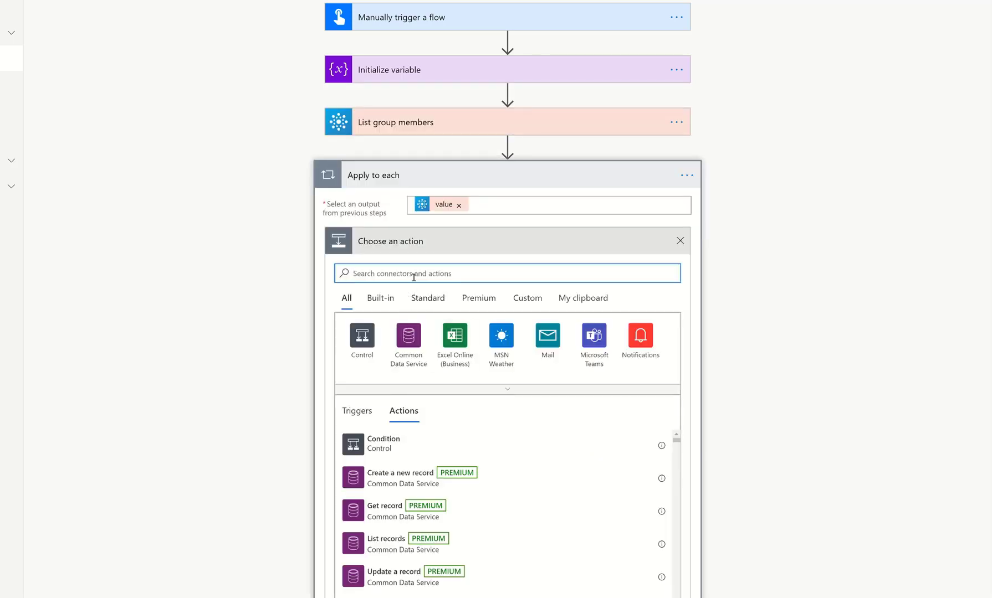
pyautogui.write('appr')
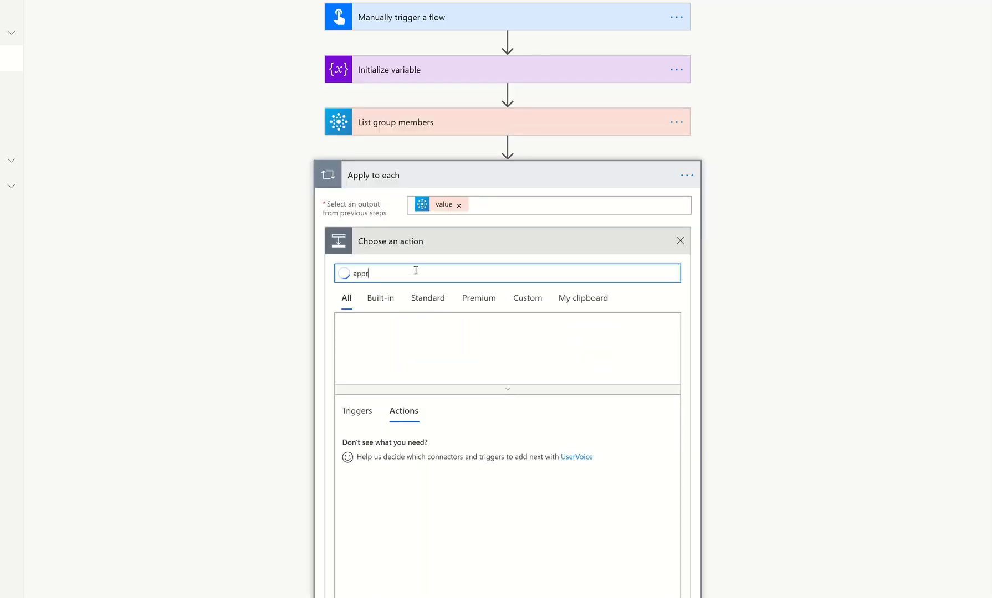
pyautogui.write('ent')
pyautogui.press('BackSpace')
pyautogui.write('d')
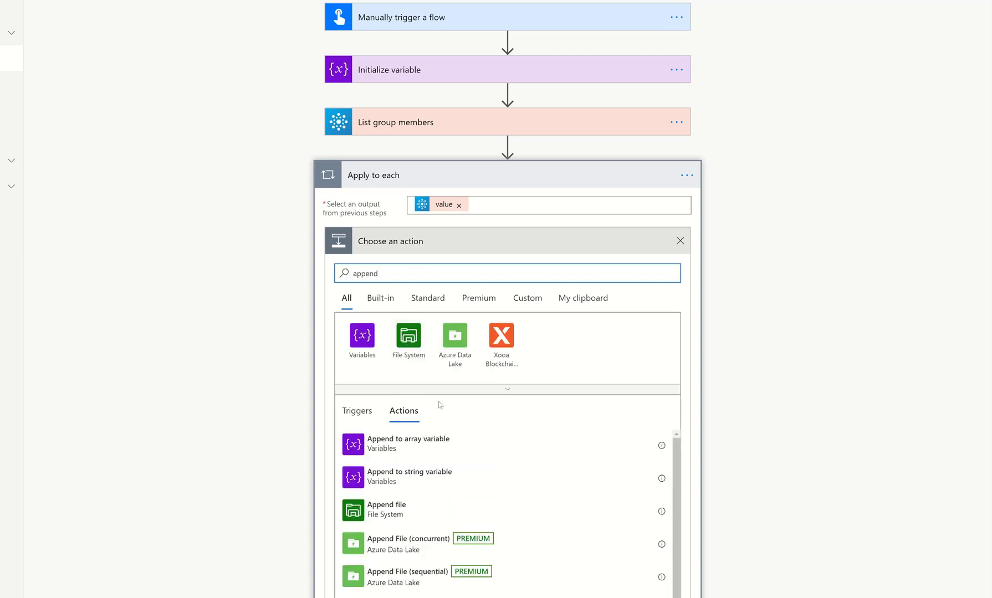
pyautogui.click(422, 477)
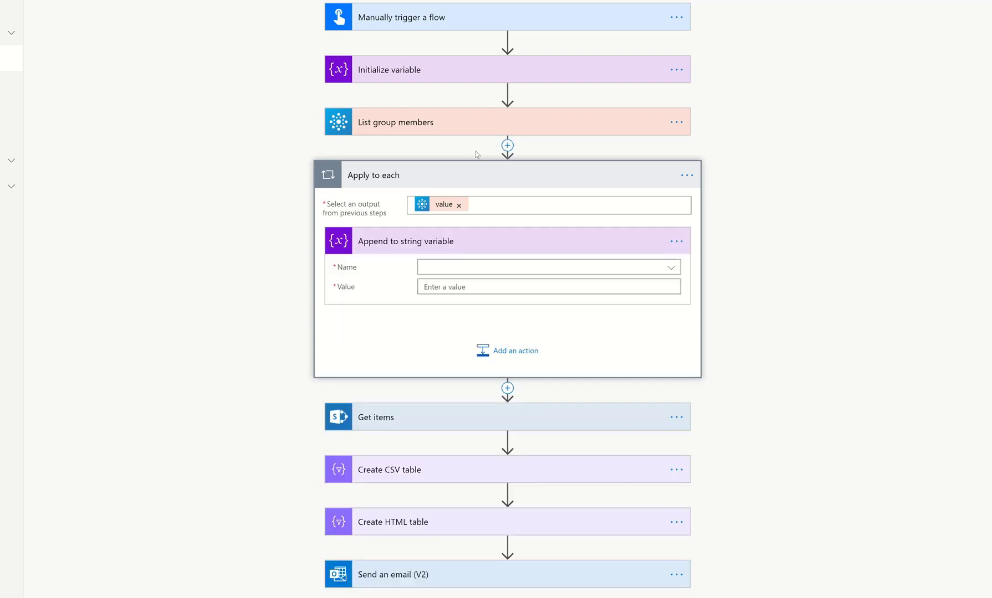
# Set the Append to string variable action to varEmails and its value to the member's Mail followed by a semicolon.
pyautogui.click(450, 269)
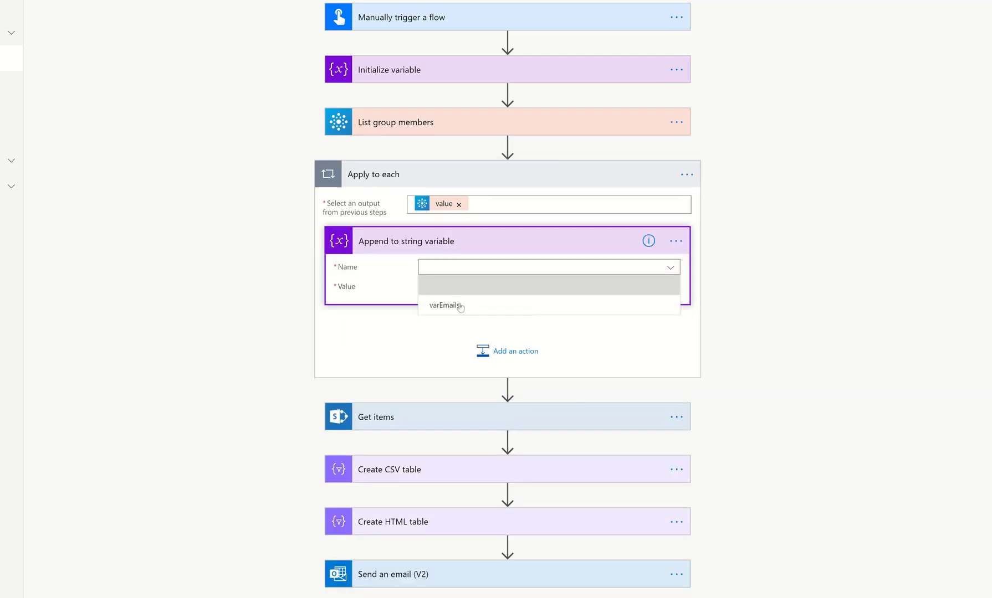
pyautogui.click(460, 306)
pyautogui.click(458, 287)
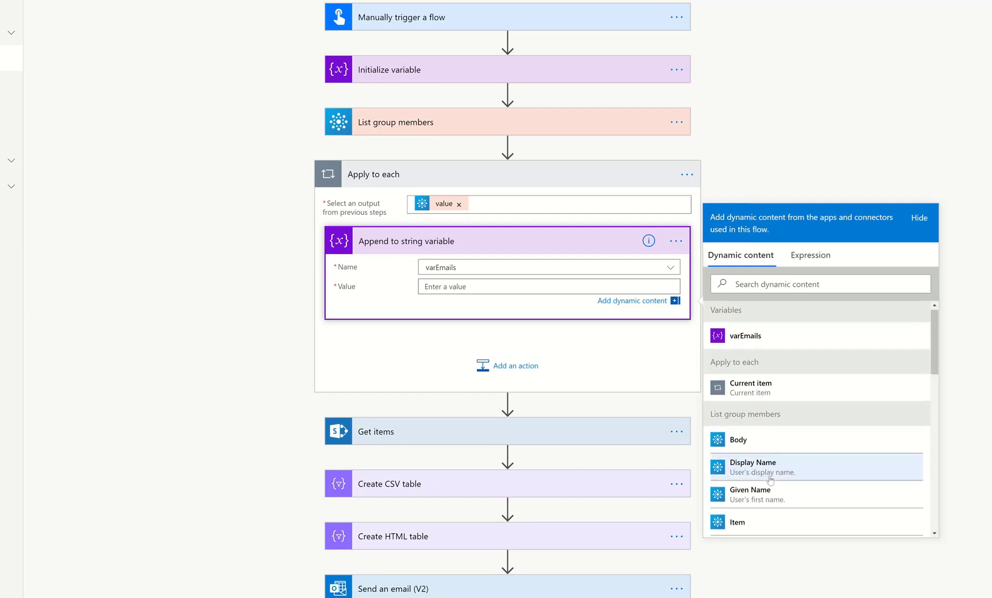
pyautogui.scroll(-2, 770, 465)
pyautogui.click(767, 450)
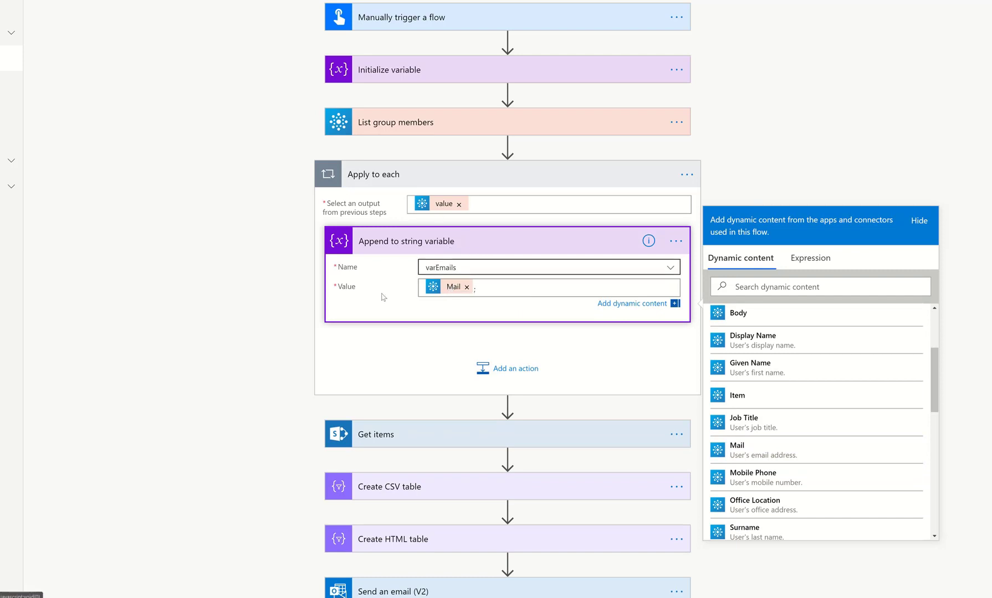
# Set the List group members Group Id to the Power Platform Demos group.
pyautogui.click(439, 123)
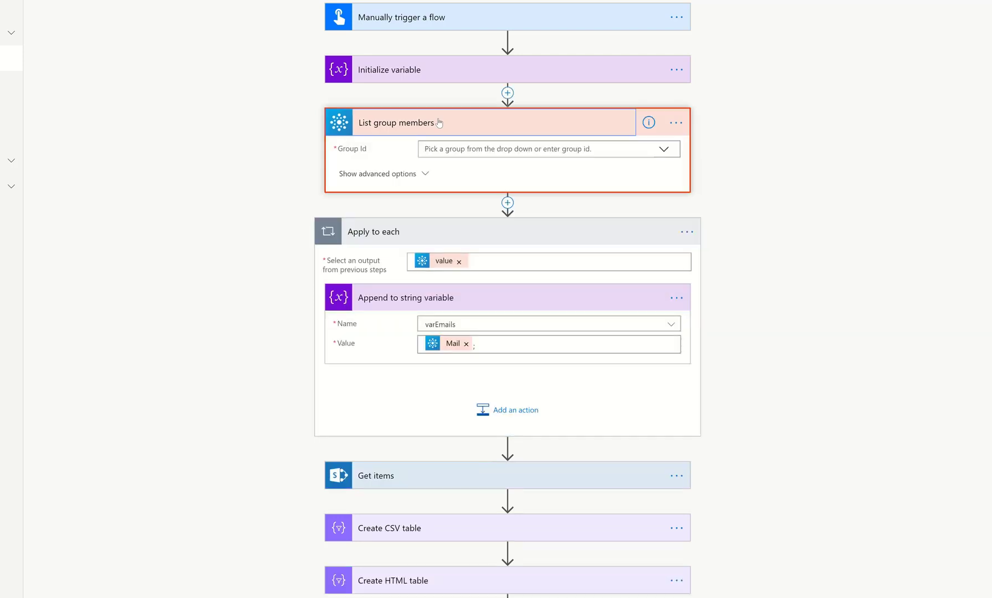
pyautogui.click(663, 150)
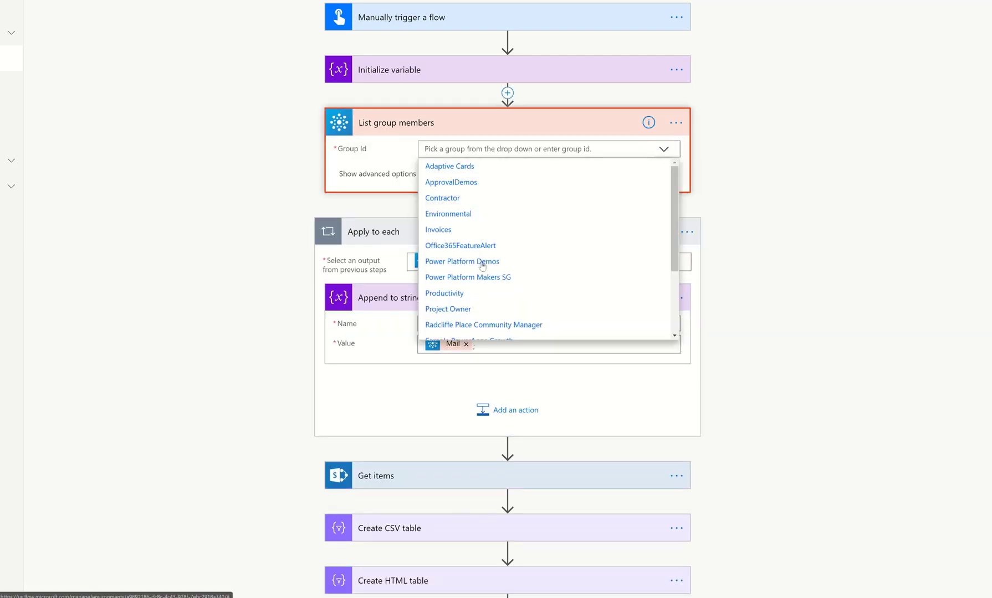
pyautogui.click(482, 262)
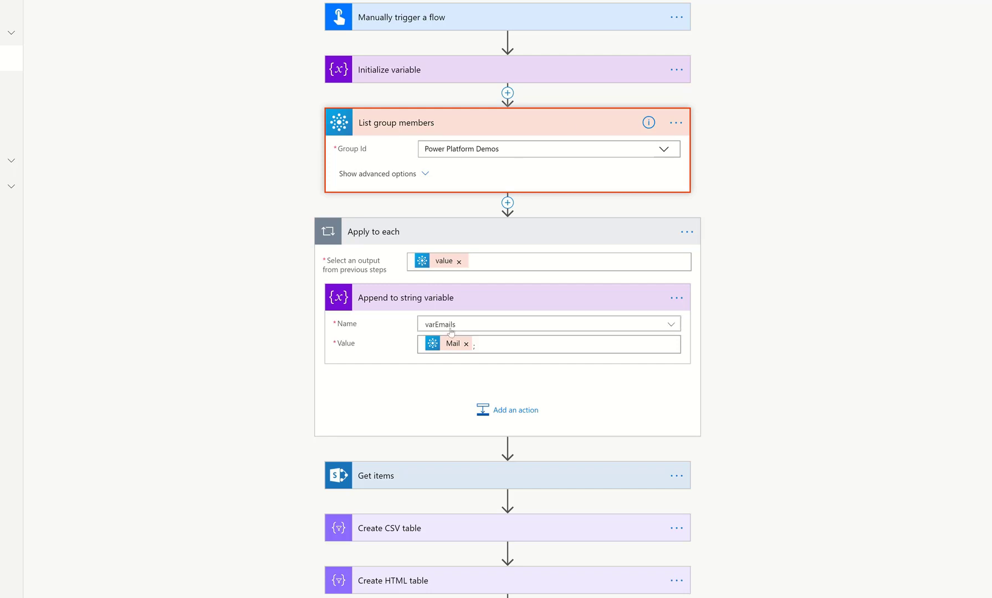
# Review the Initialize variable and Get items settings, collapsing the other actions.
pyautogui.click(412, 72)
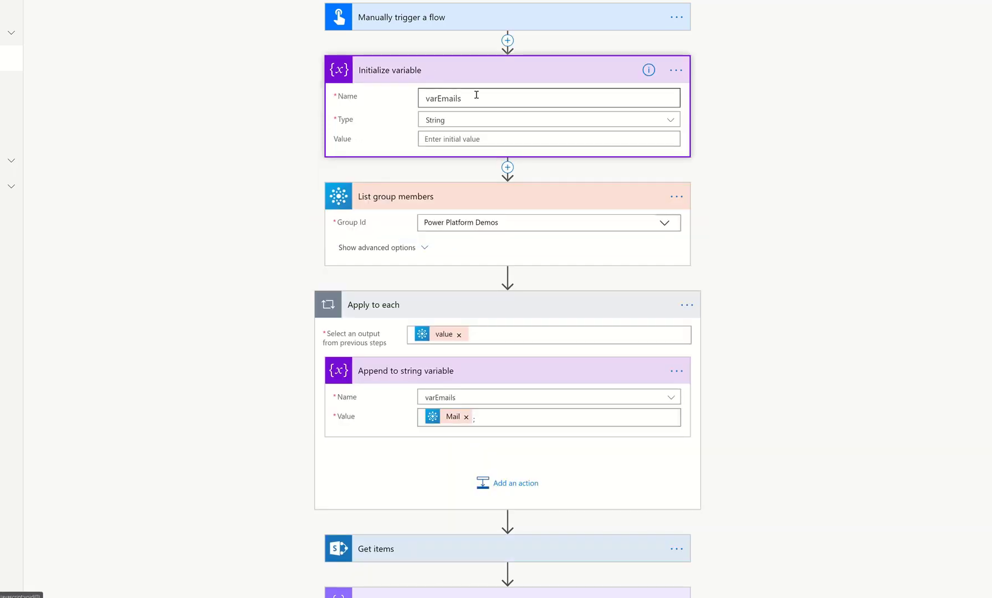
pyautogui.click(491, 73)
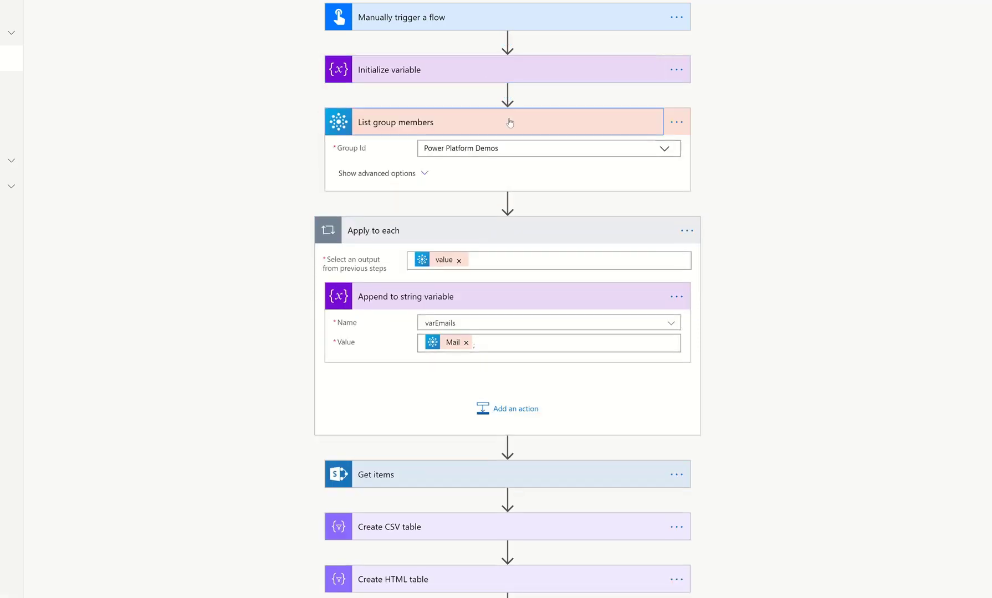
pyautogui.click(510, 123)
pyautogui.click(502, 186)
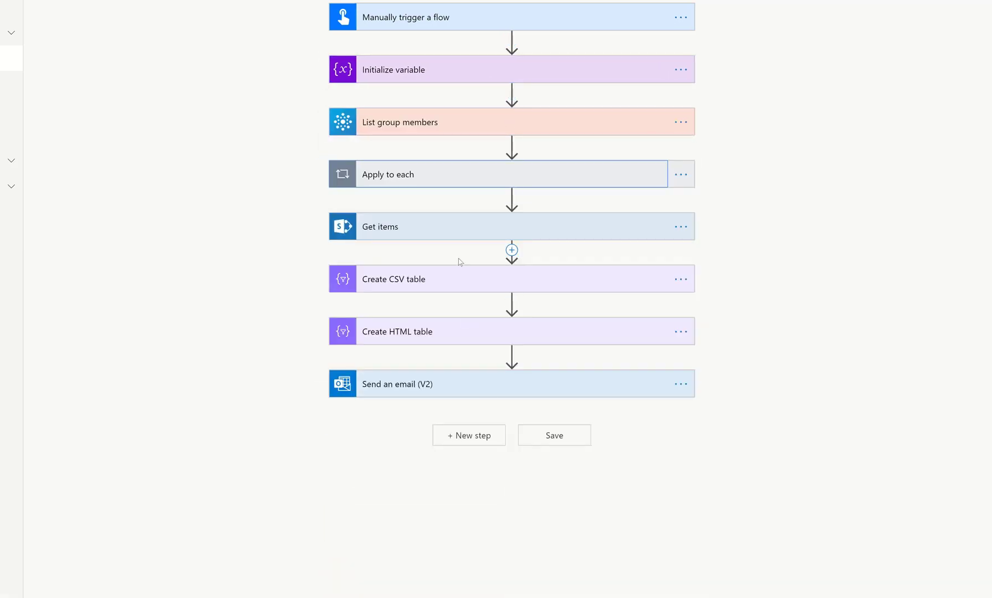
pyautogui.click(465, 229)
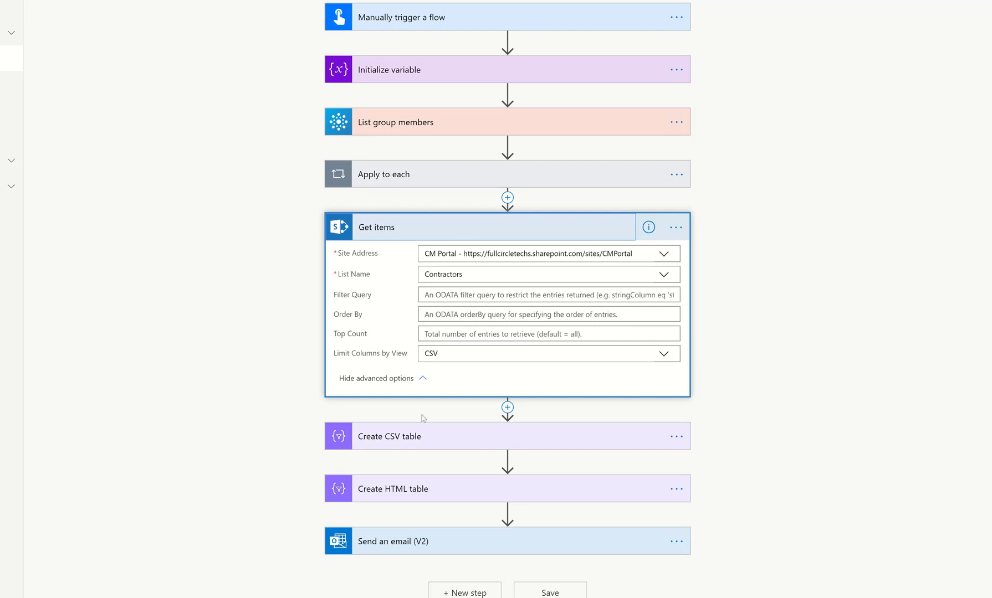
pyautogui.scroll(-1, 449, 505)
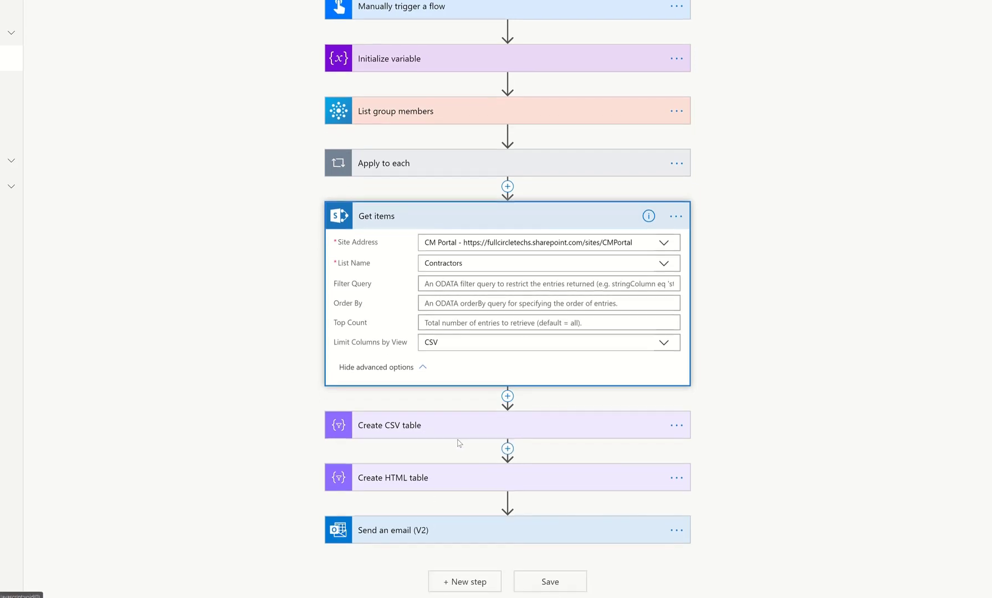
# Set the email's To field to the varEmails variable and its subject to Weekly Contractors Report.
pyautogui.click(433, 541)
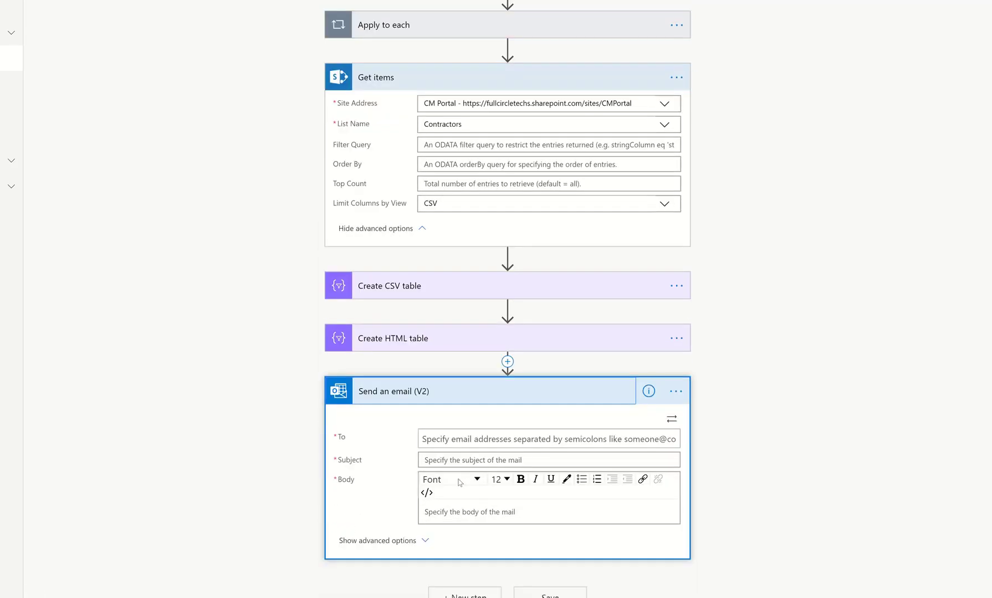
pyautogui.click(435, 422)
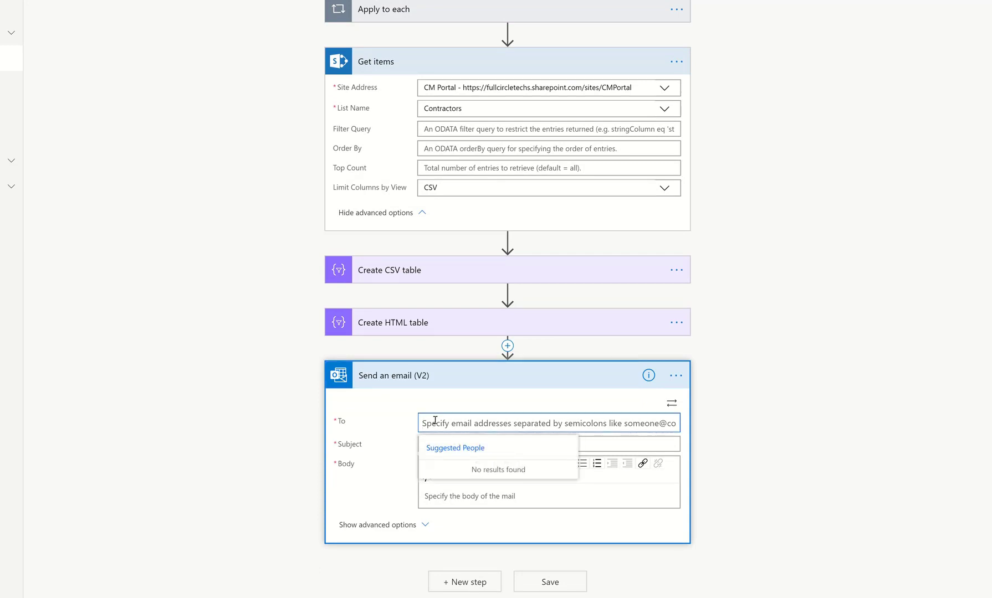
pyautogui.click(668, 406)
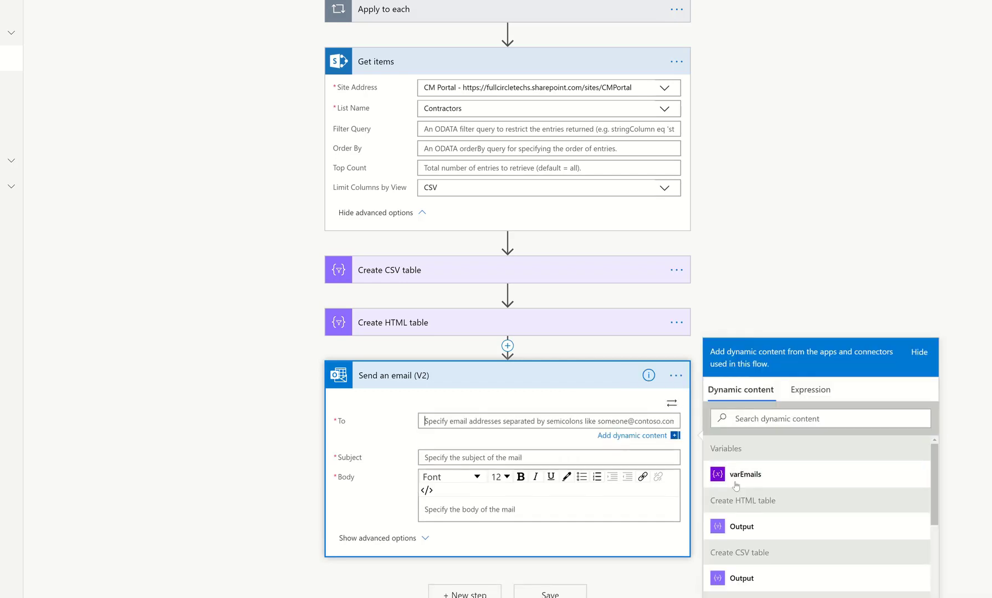
pyautogui.click(737, 478)
pyautogui.click(441, 458)
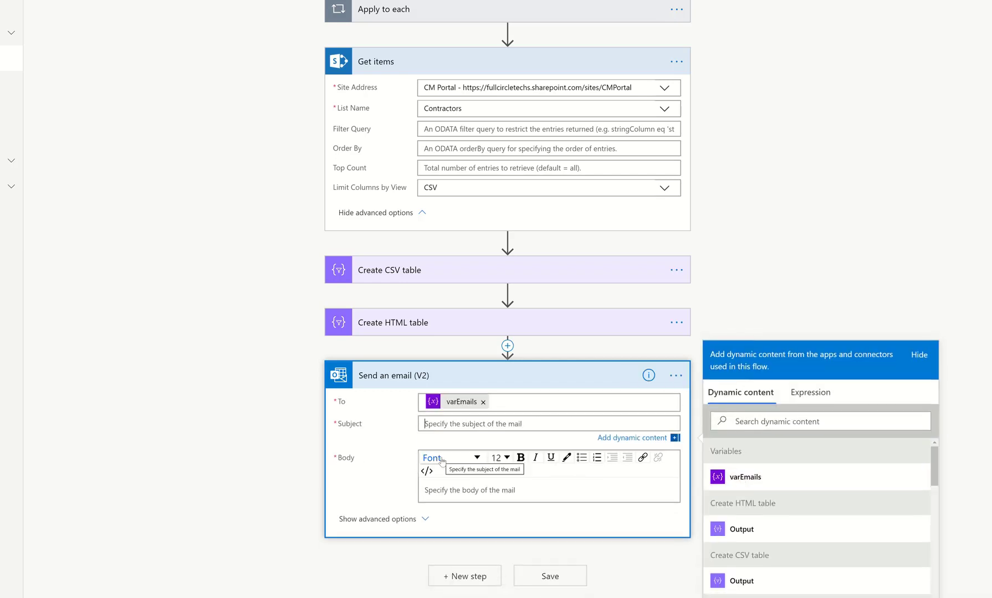
pyautogui.write('Weekly Contractors Report')
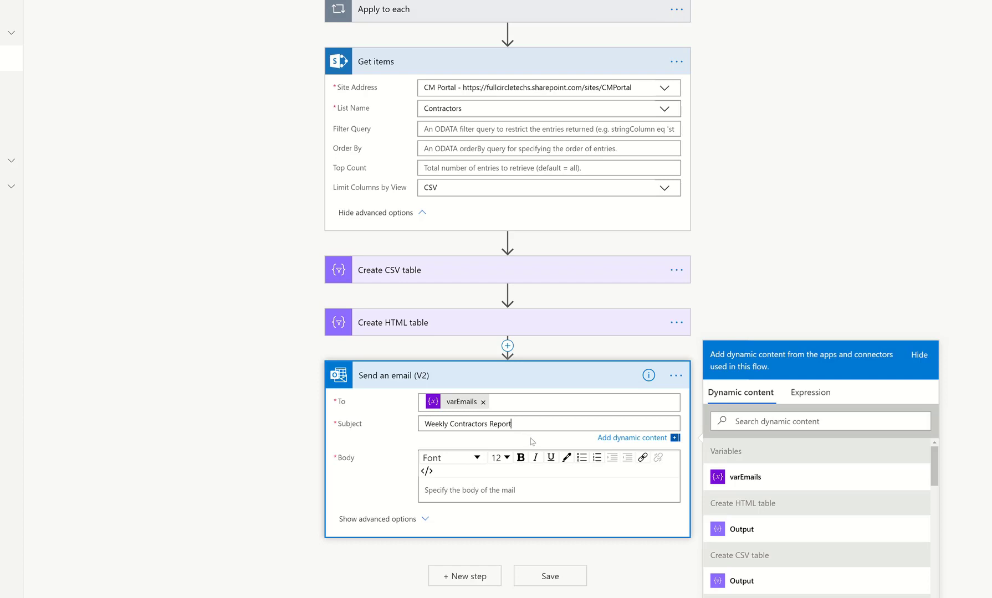
# Insert the Create HTML table Output into the email body inside paragraph tags using code view.
pyautogui.click(517, 491)
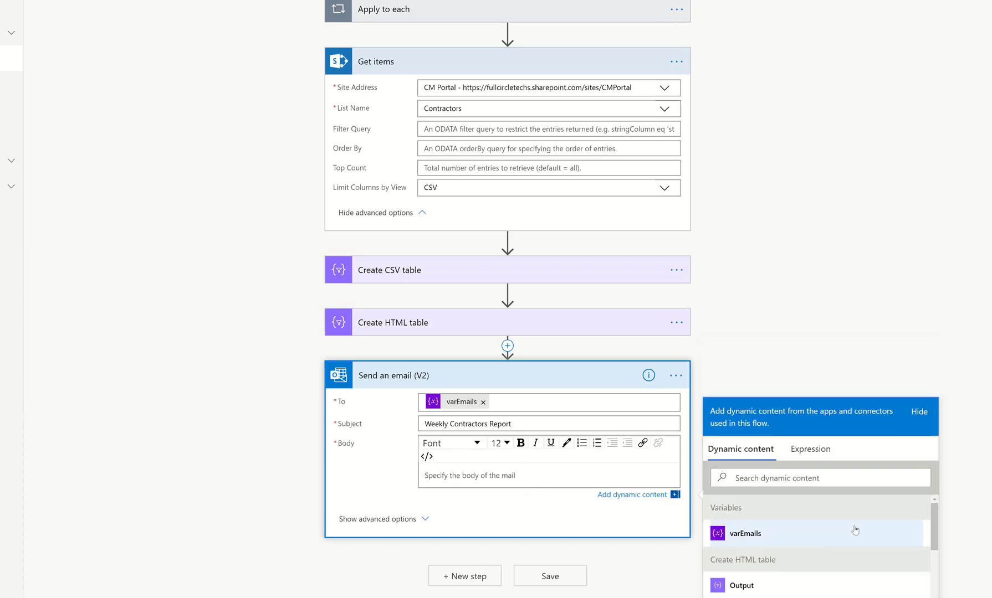
pyautogui.scroll(-3, 982, 415)
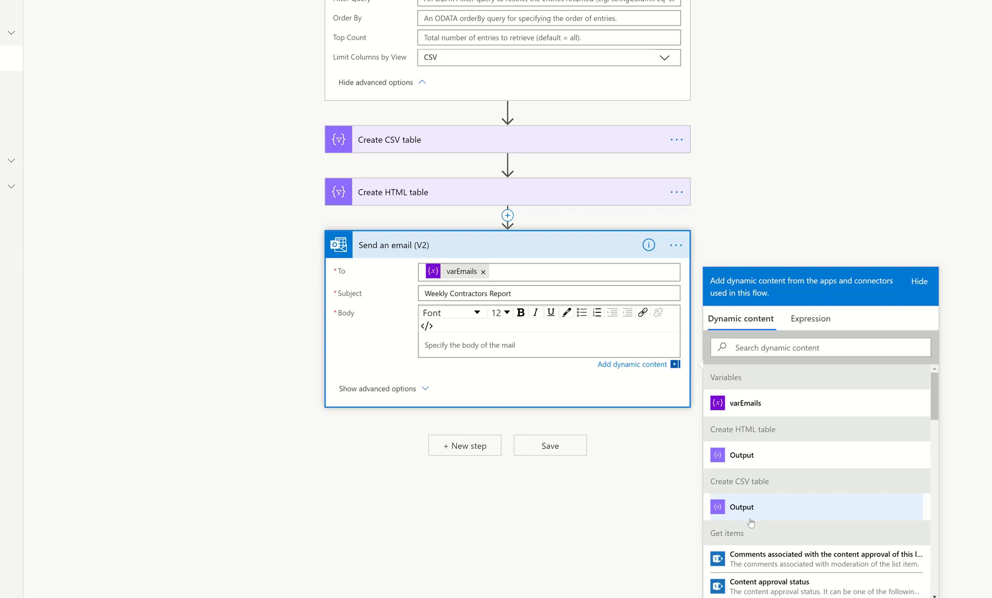
pyautogui.click(750, 453)
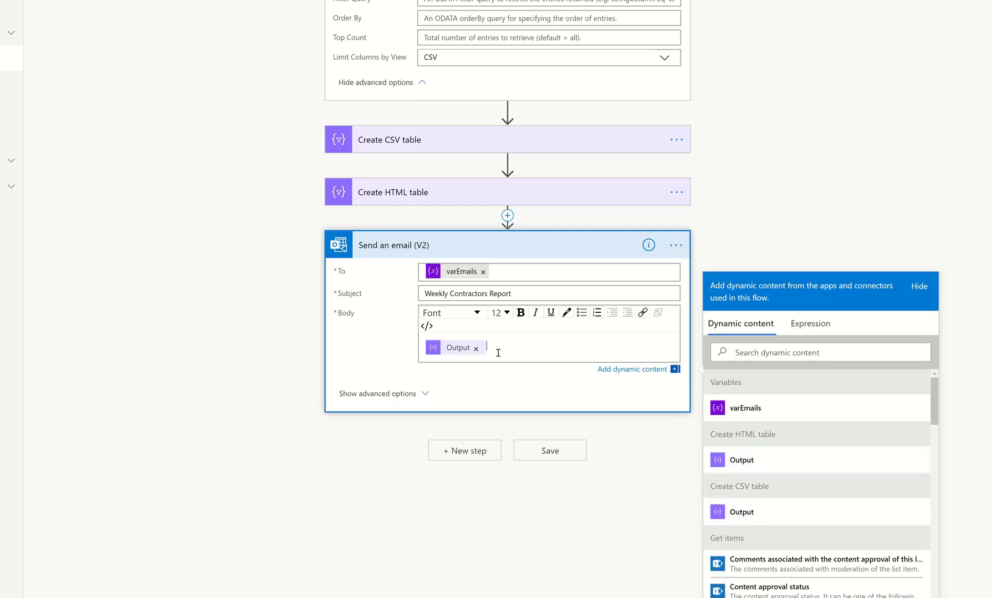
pyautogui.click(476, 349)
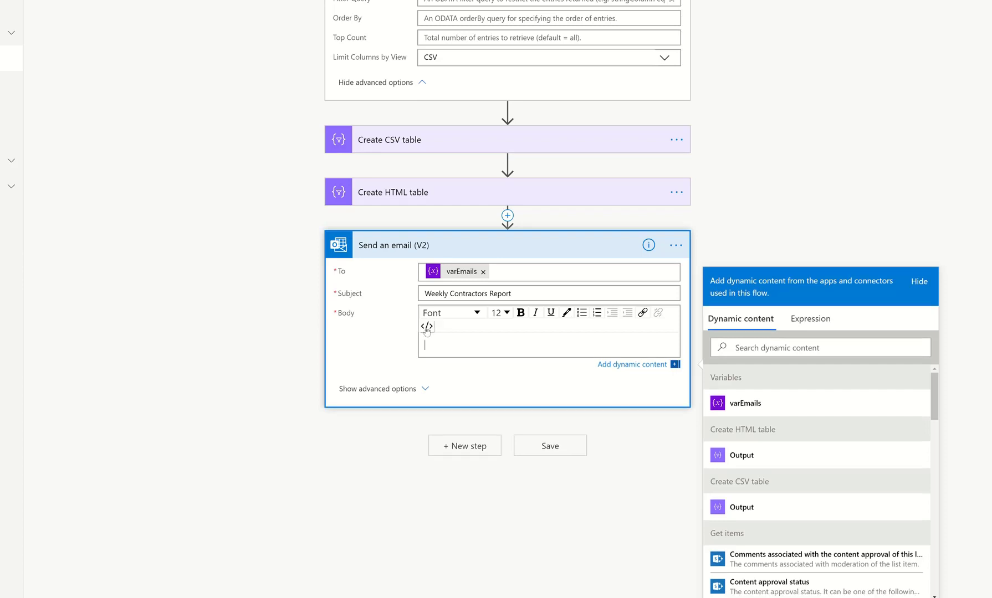
pyautogui.click(426, 327)
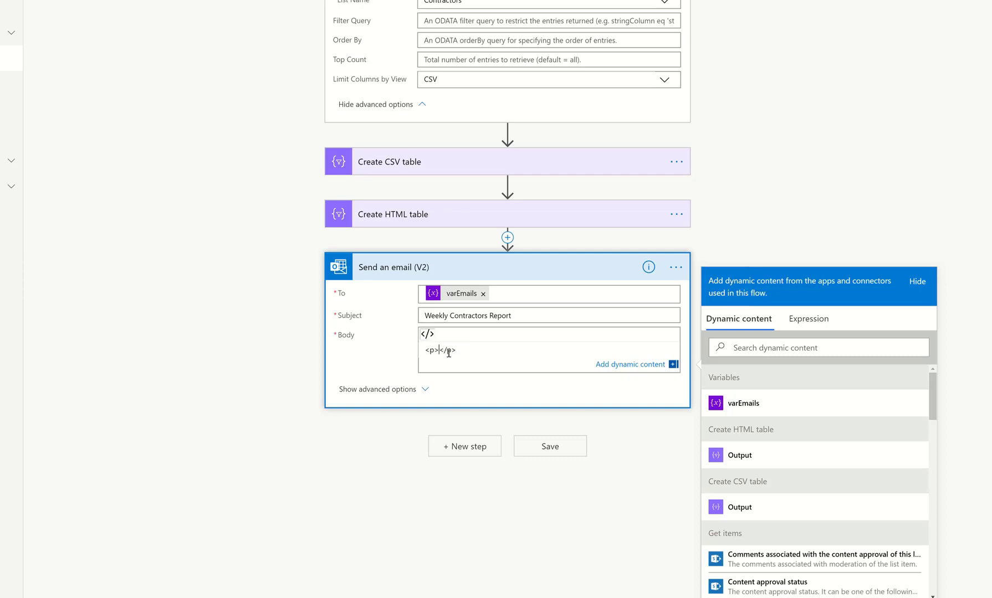
pyautogui.click(732, 457)
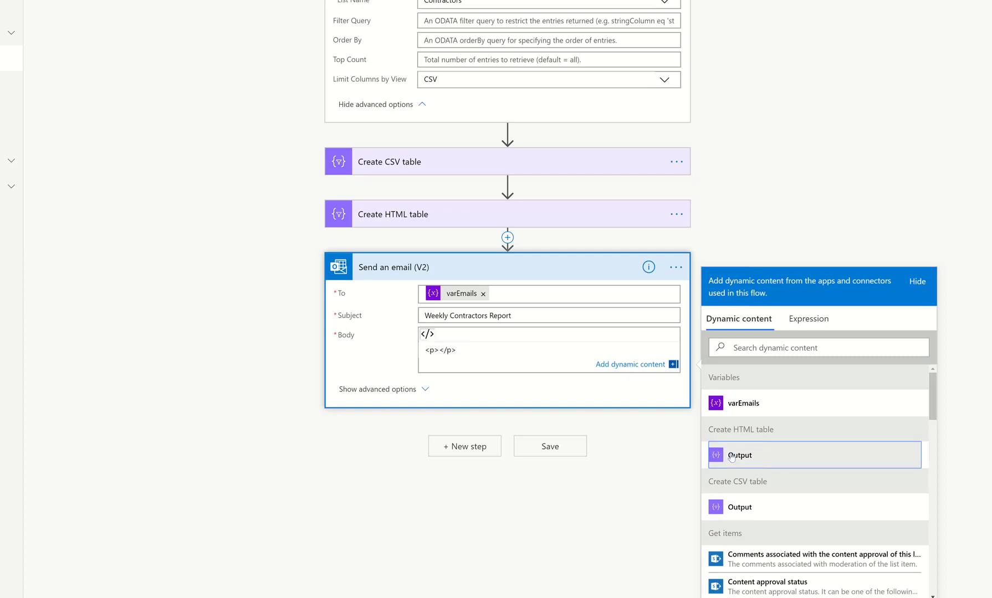
# Add an email attachment named Contractors.csv whose content is the Create CSV table Output.
pyautogui.click(400, 390)
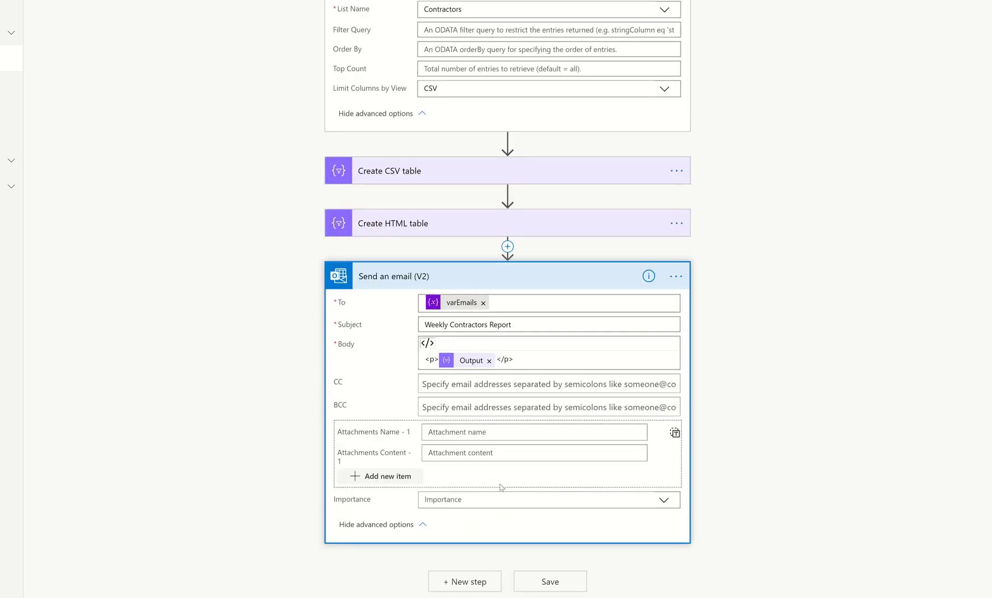
pyautogui.click(446, 431)
pyautogui.click(456, 441)
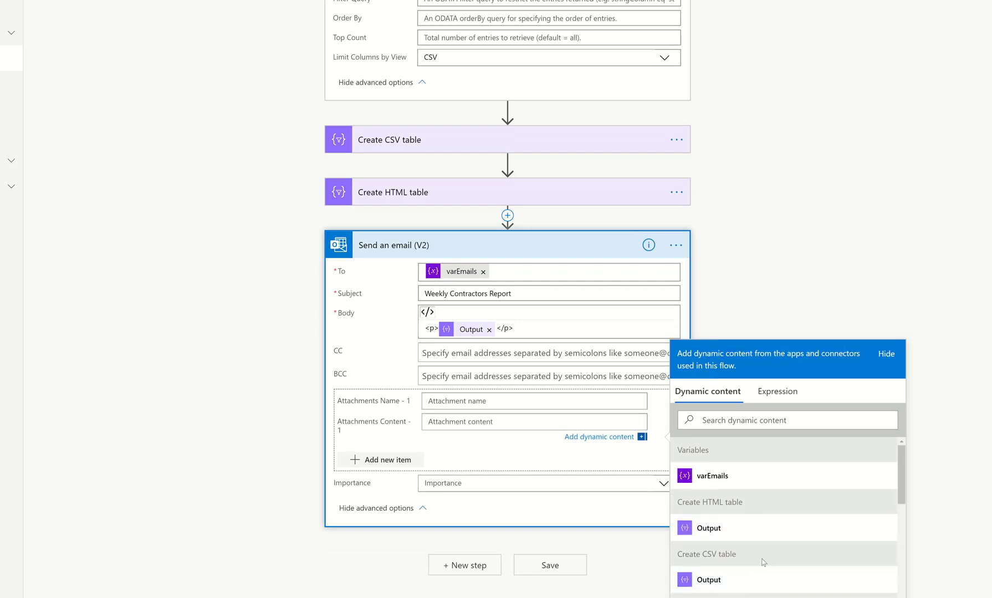
pyautogui.scroll(-1, 723, 541)
pyautogui.click(714, 536)
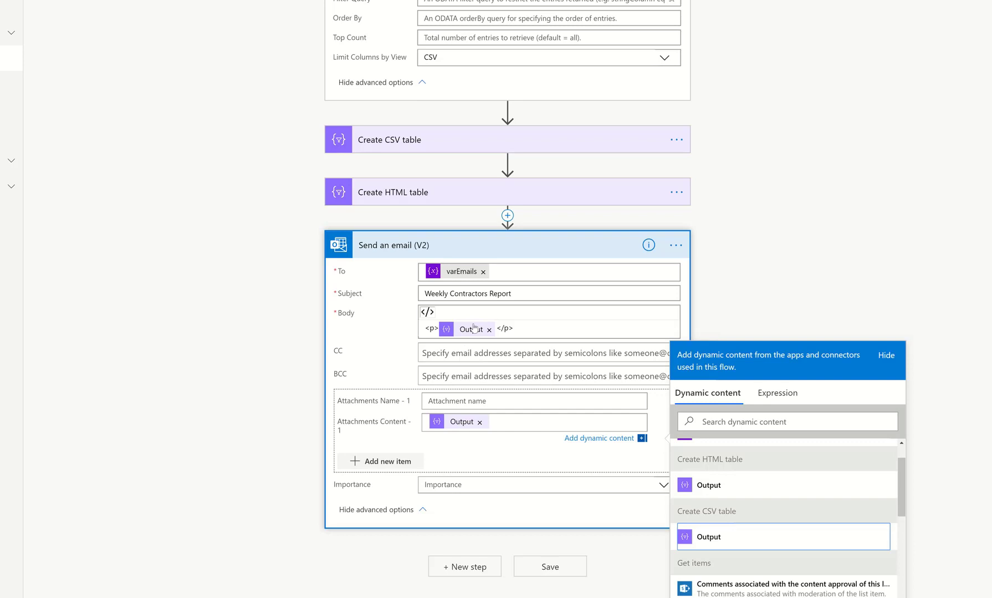
pyautogui.click(449, 399)
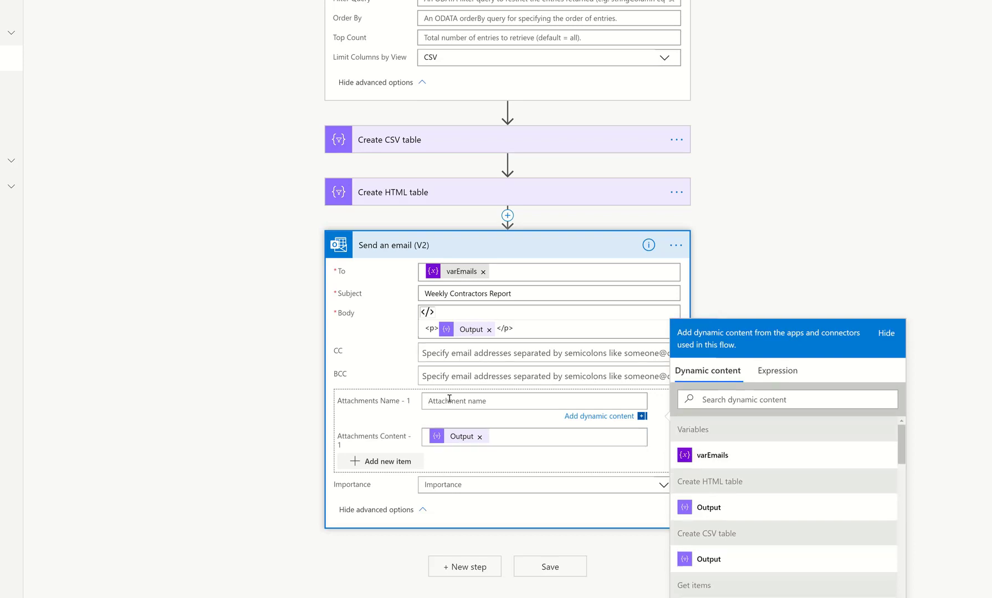
pyautogui.write('Contractors')
# Remove the varEmails variable from the email's To field.
pyautogui.scroll(5, 568, 288)
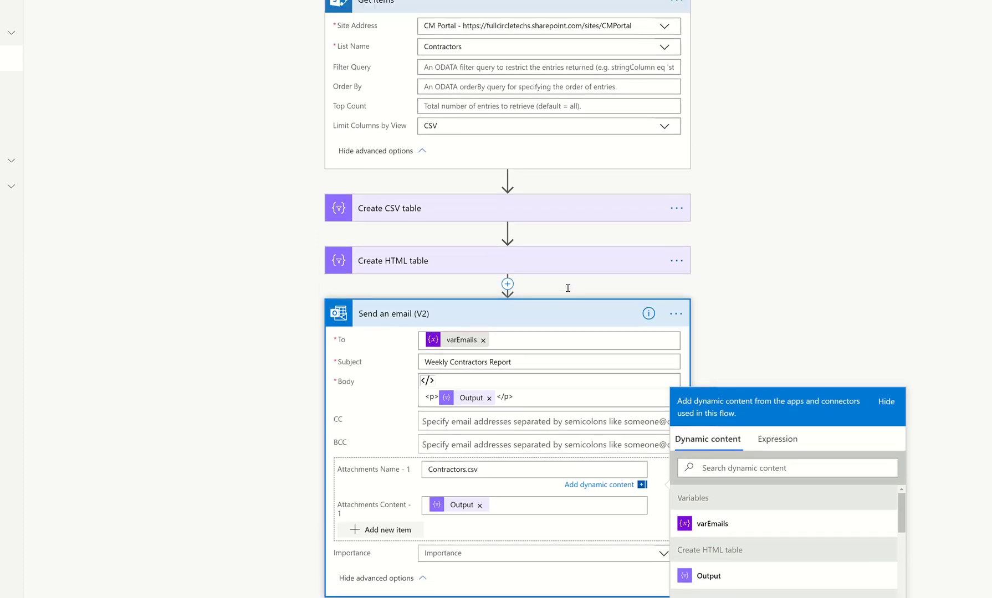
pyautogui.scroll(-6, 567, 288)
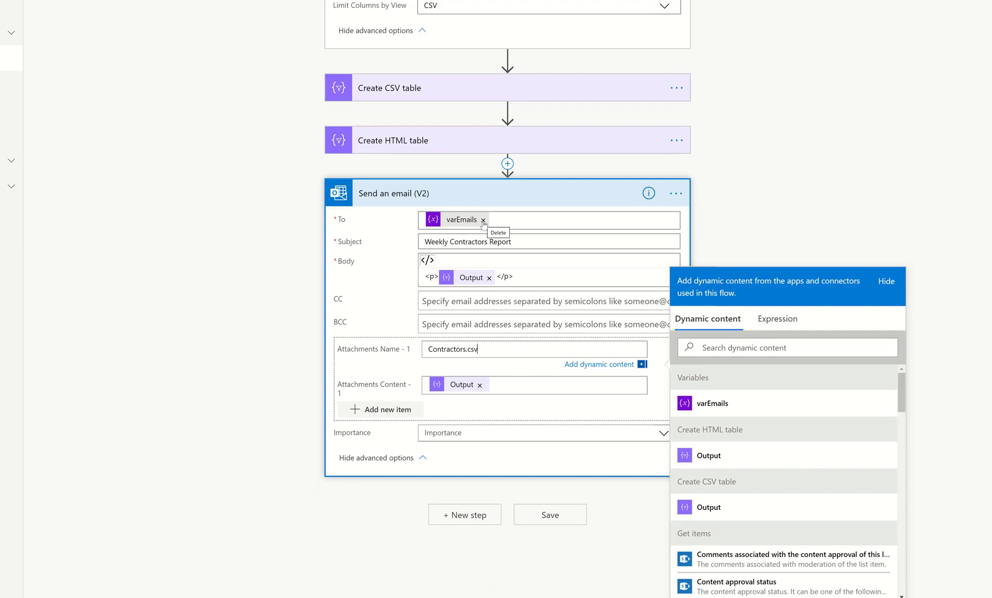
pyautogui.click(483, 220)
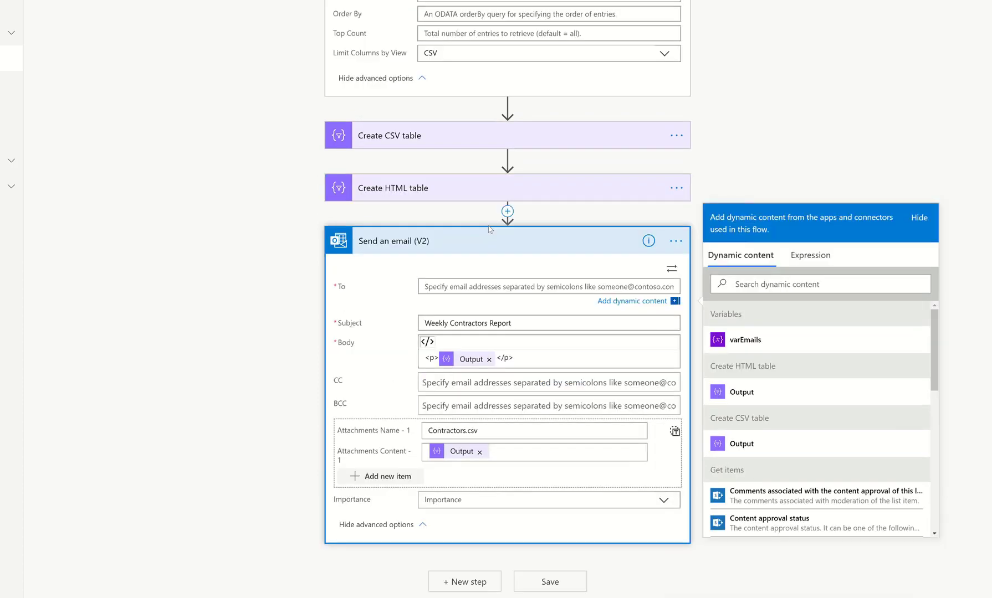
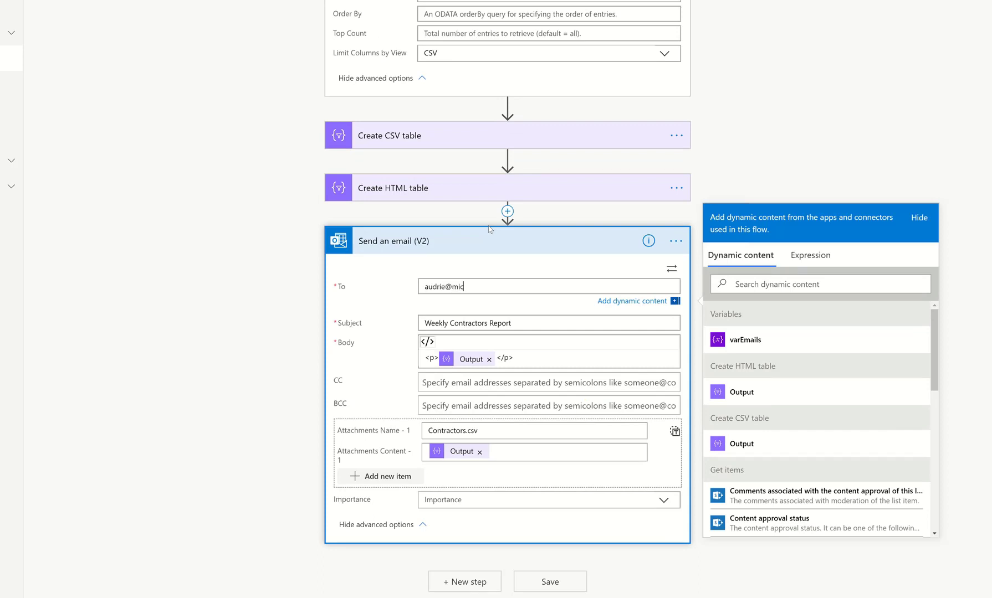
pyautogui.moveTo(520, 287); pyautogui.dragTo(387, 291)
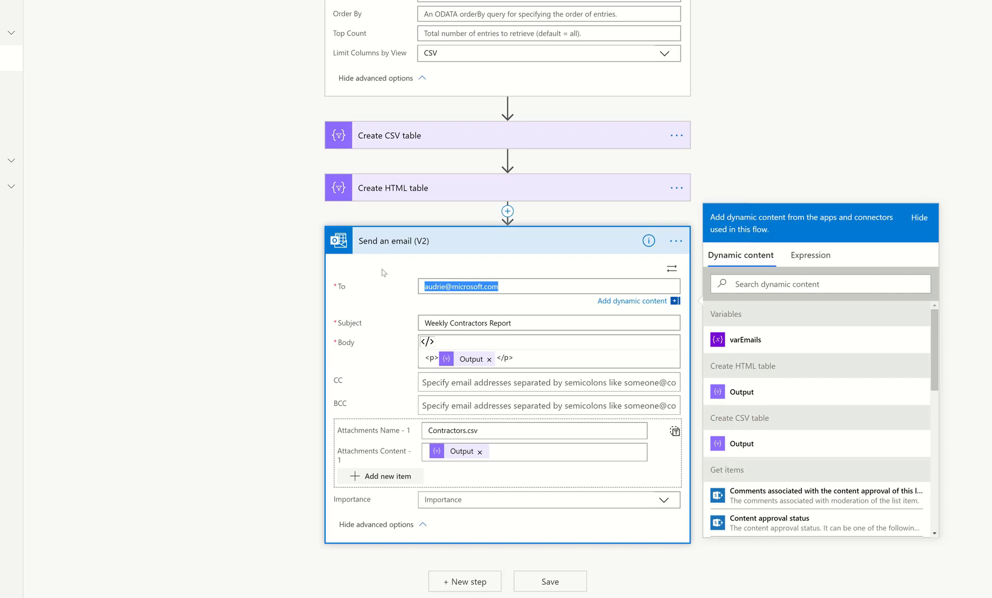
pyautogui.write('audrie')
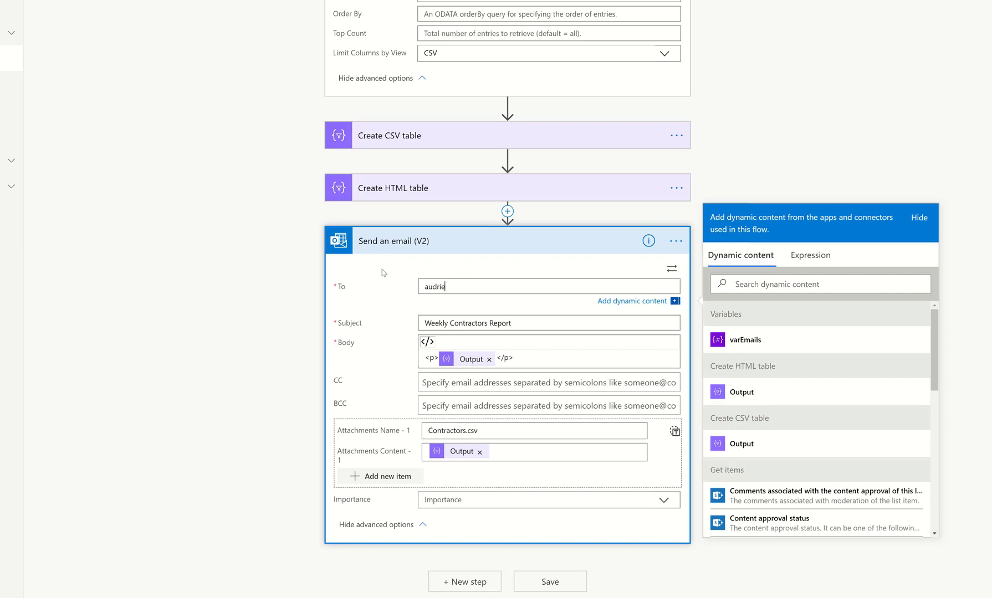
pyautogui.hotkey('ctrl', 'a')
pyautogui.press('BackSpace')
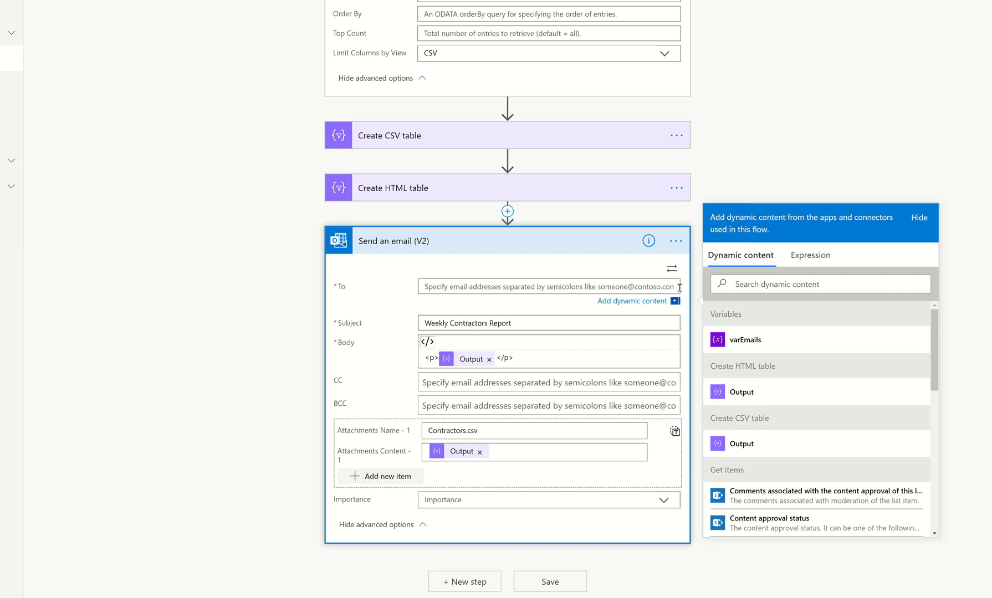
# Switch the To field to basic mode and pick the user's own account from the suggested people.
pyautogui.click(673, 271)
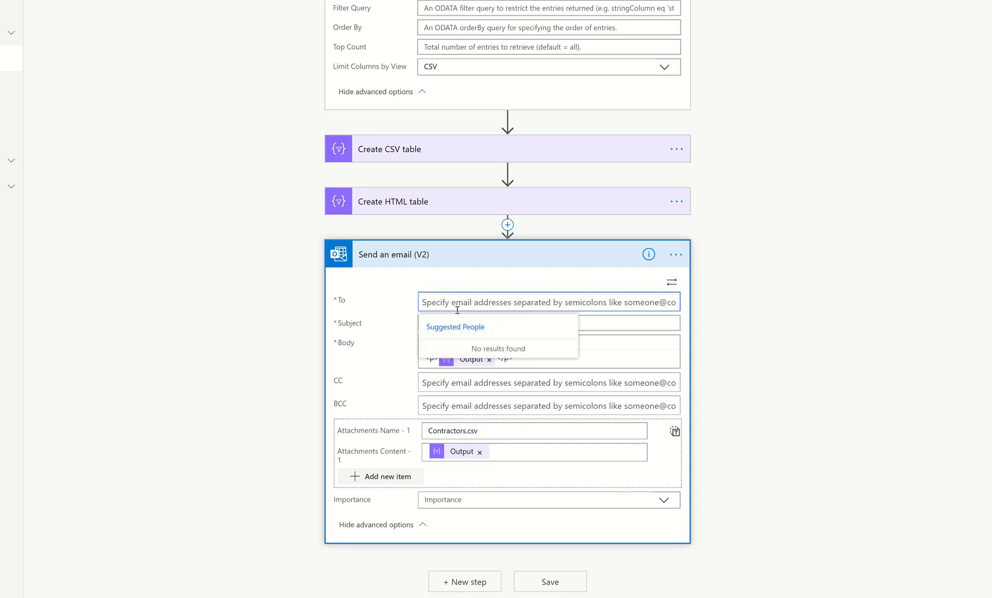
pyautogui.write('audrie')
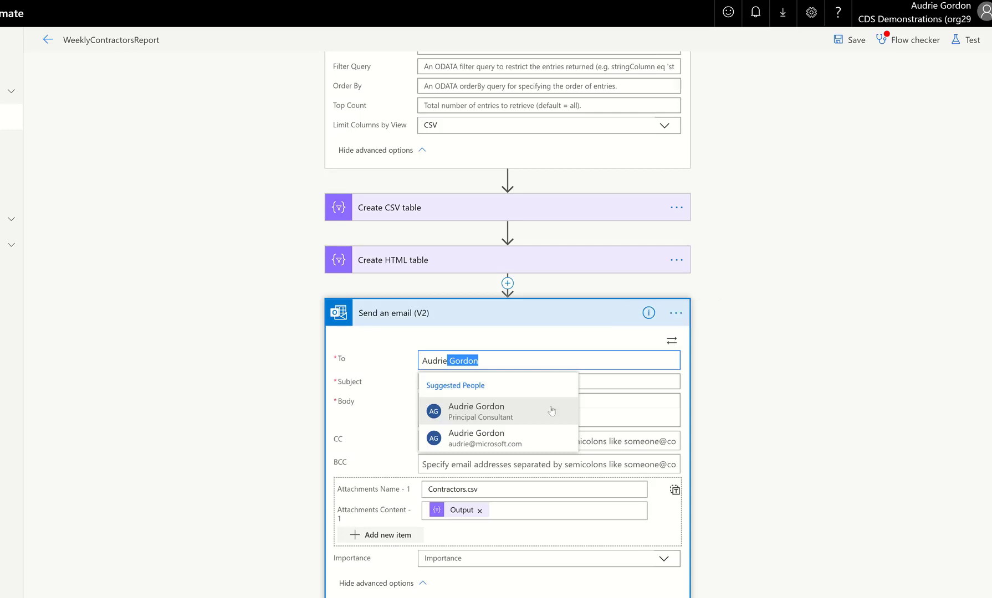
pyautogui.click(529, 406)
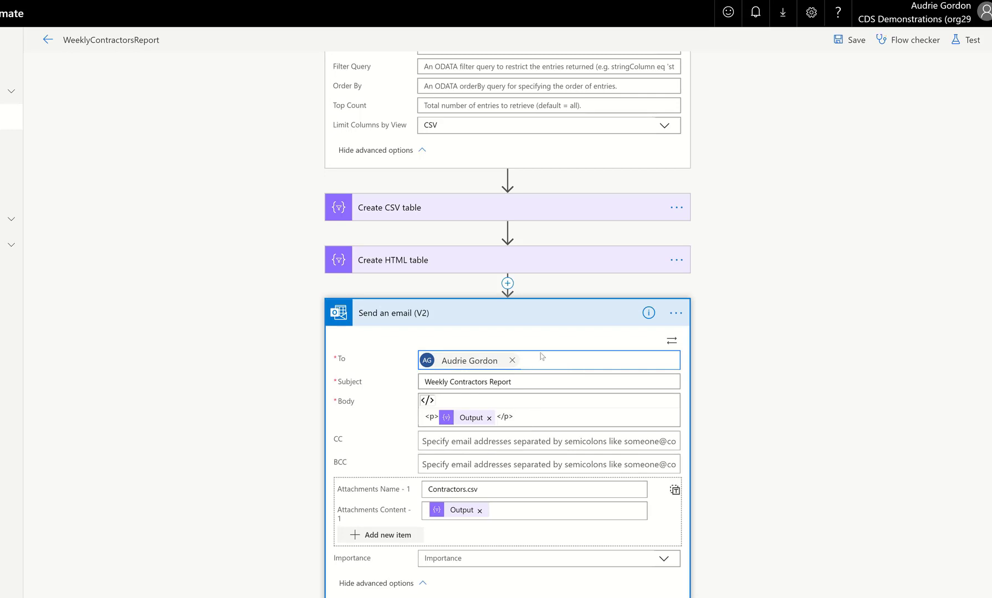
# Save the flow and try to start a test run.
pyautogui.scroll(3, 837, 72)
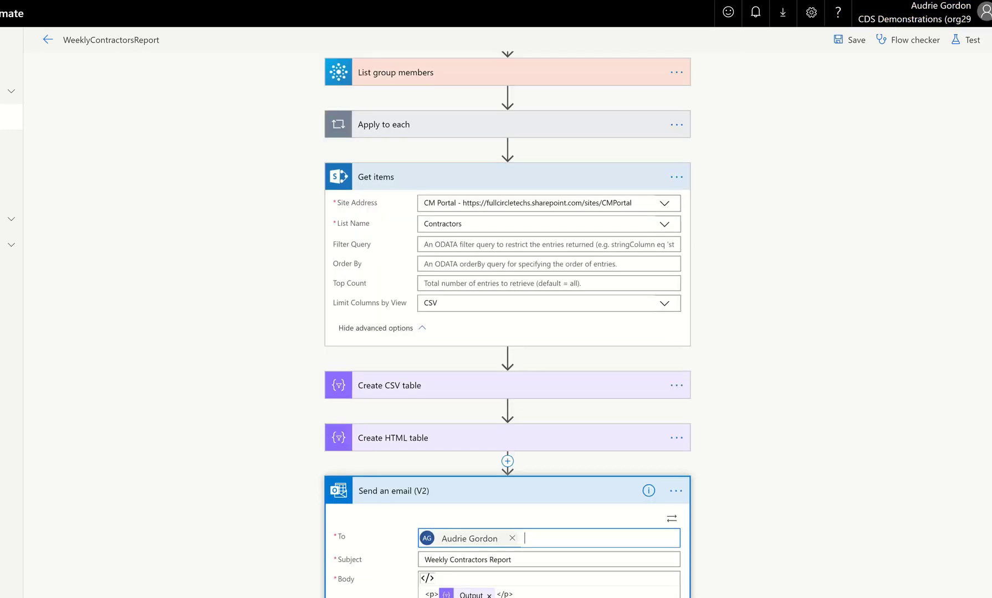
pyautogui.click(855, 44)
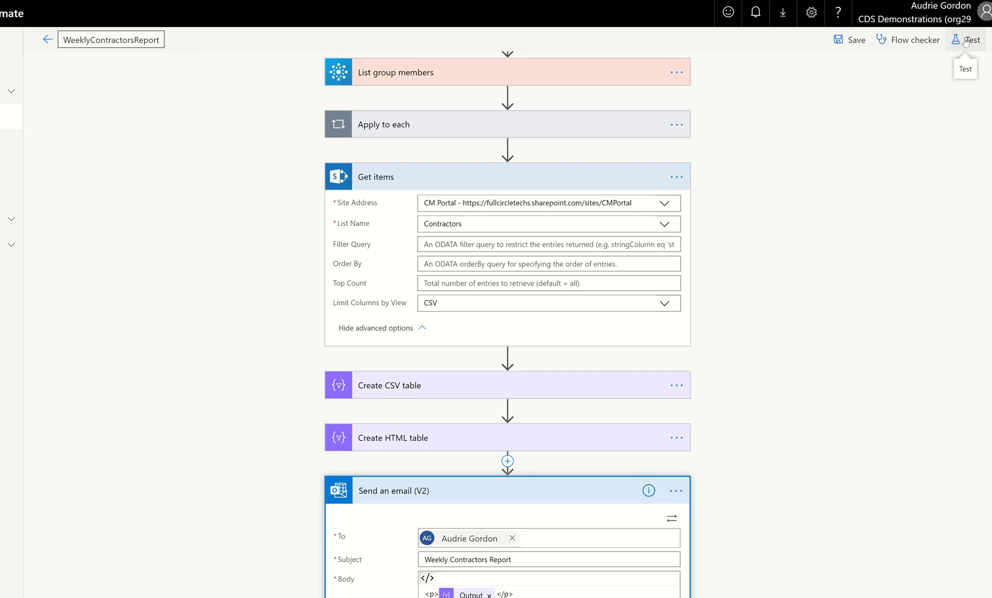
pyautogui.click(965, 42)
pyautogui.click(861, 119)
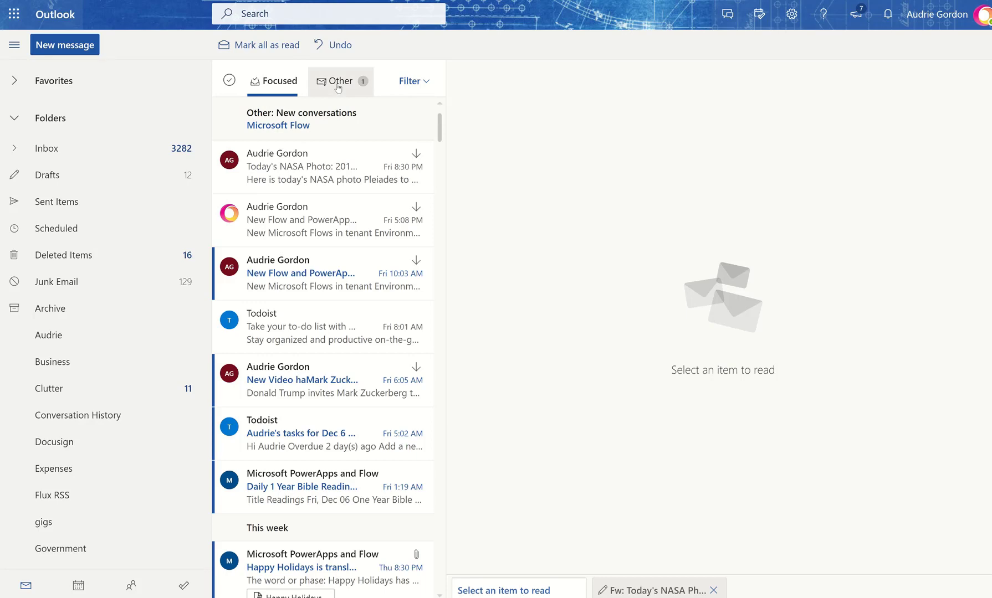
# Check the Outlook inbox's Focused and Other tabs for the report email.
pyautogui.click(338, 87)
pyautogui.click(283, 88)
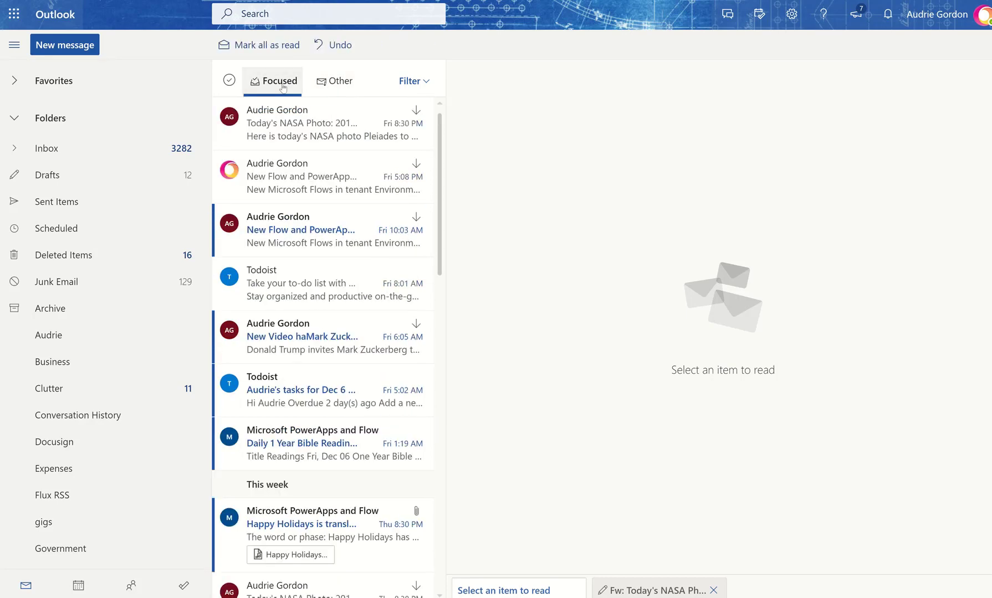
pyautogui.click(333, 83)
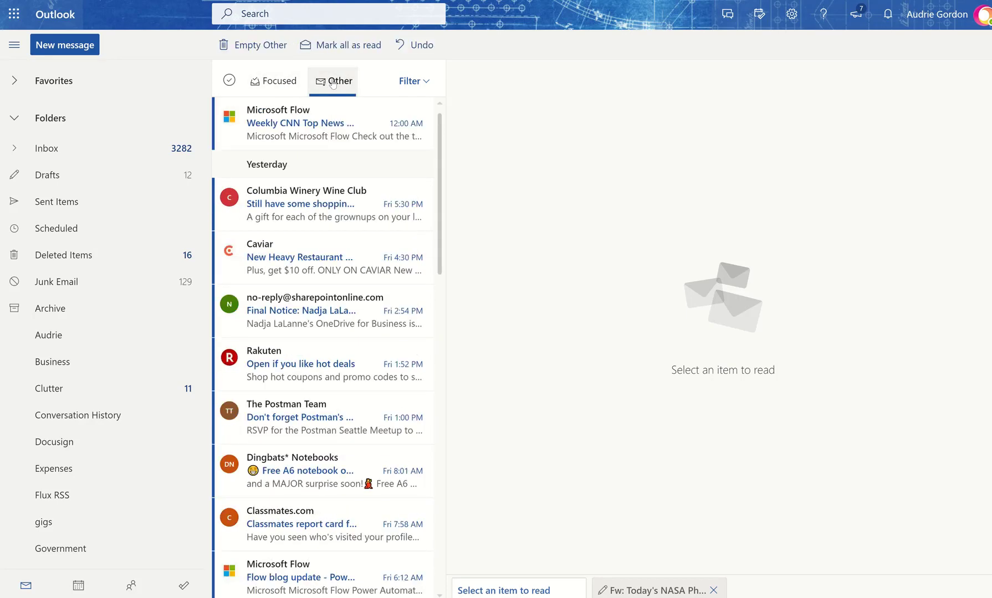
pyautogui.click(277, 81)
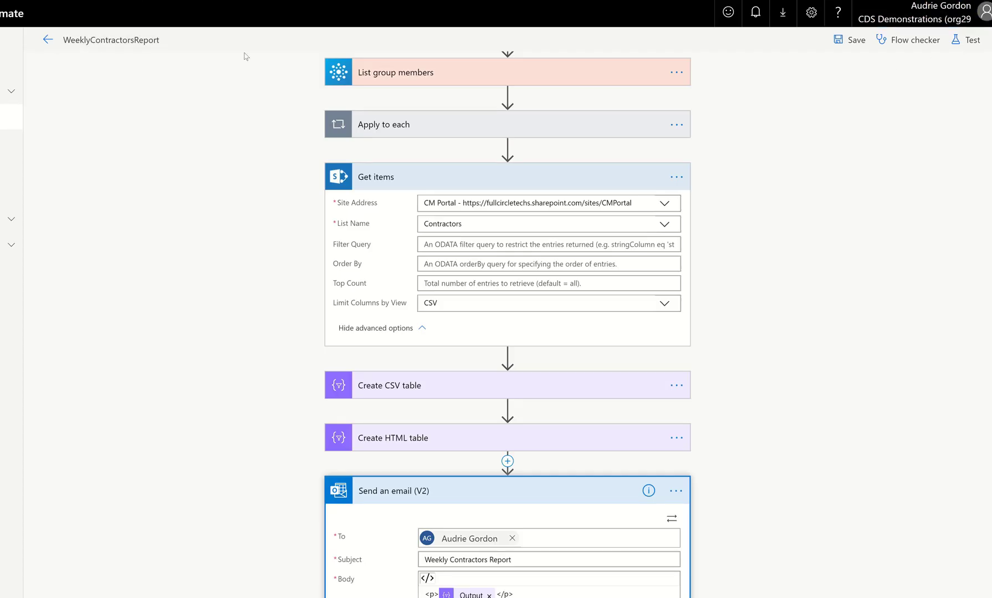
# Save the flow again and zoom the browser out to 110%.
pyautogui.click(851, 40)
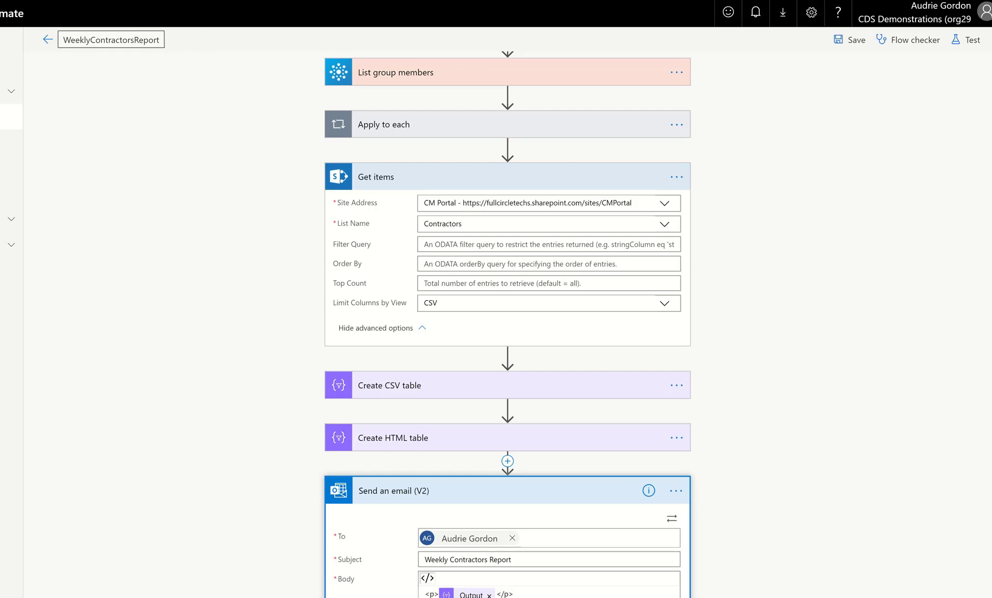
pyautogui.click(991, 1)
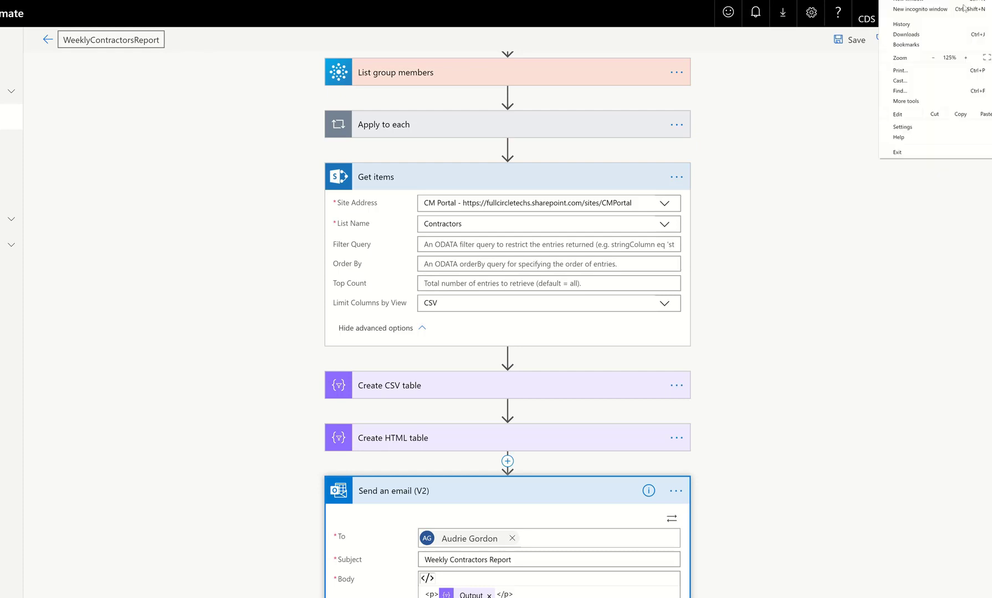
pyautogui.click(934, 57)
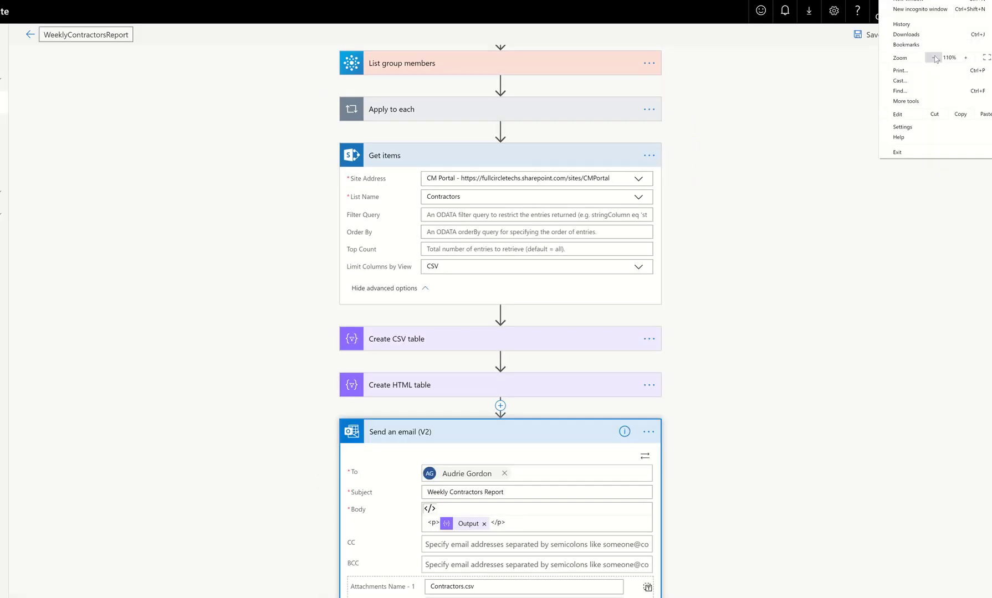
pyautogui.click(760, 145)
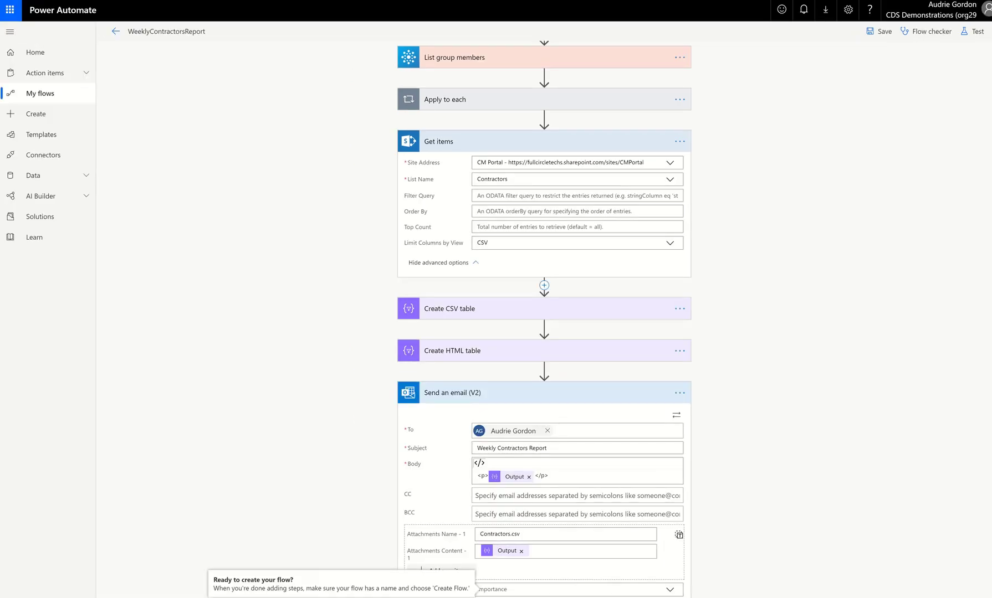
# Leave the editor for My flows and start running the WeeklyContractorsReport flow.
pyautogui.click(51, 94)
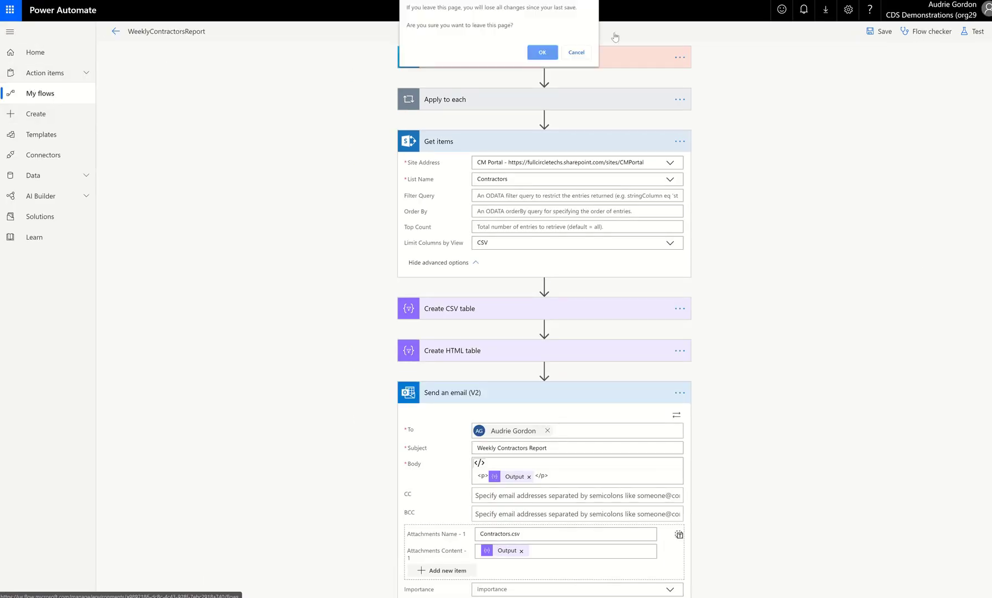
pyautogui.click(543, 54)
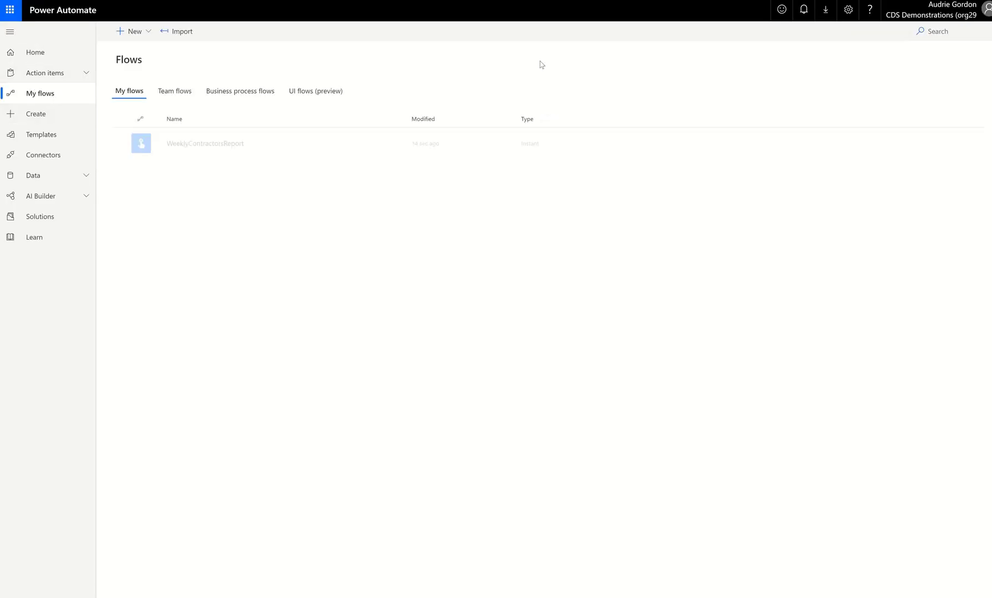
pyautogui.click(338, 145)
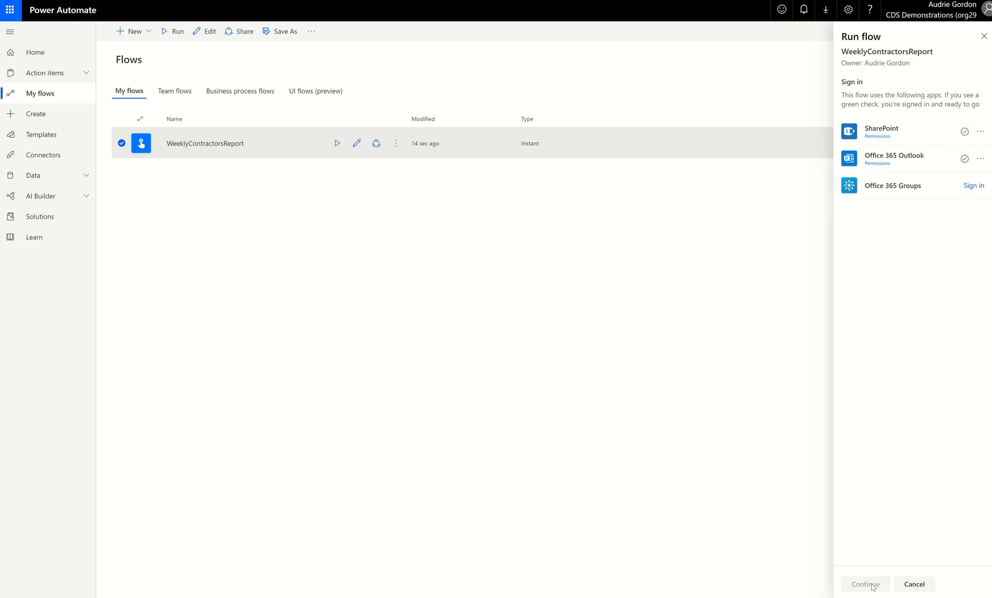
pyautogui.click(871, 587)
pyautogui.click(866, 582)
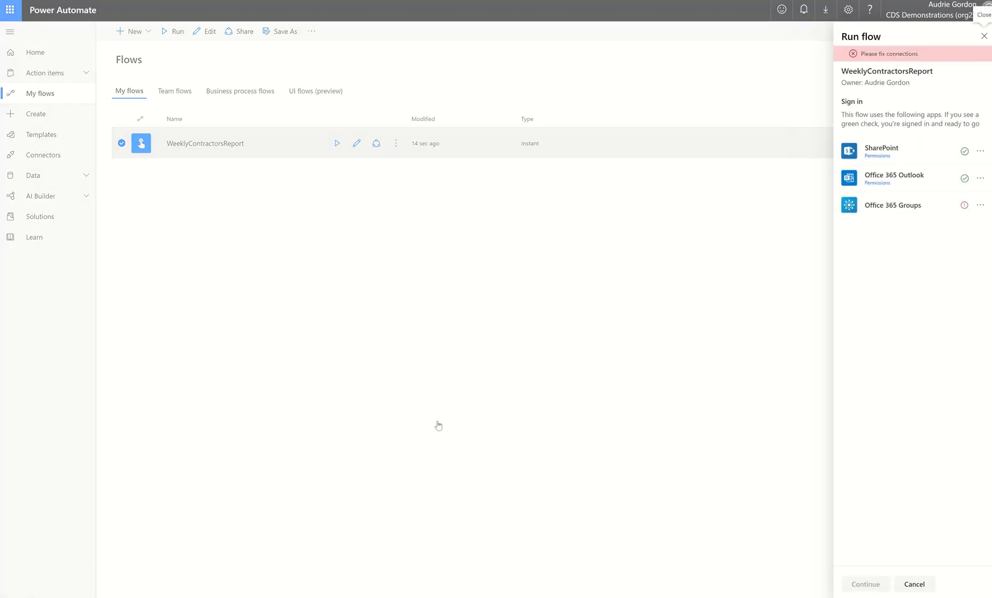
# Sign in the Office 365 Groups connection, then run the flow and close the run panel.
pyautogui.click(983, 205)
pyautogui.click(943, 228)
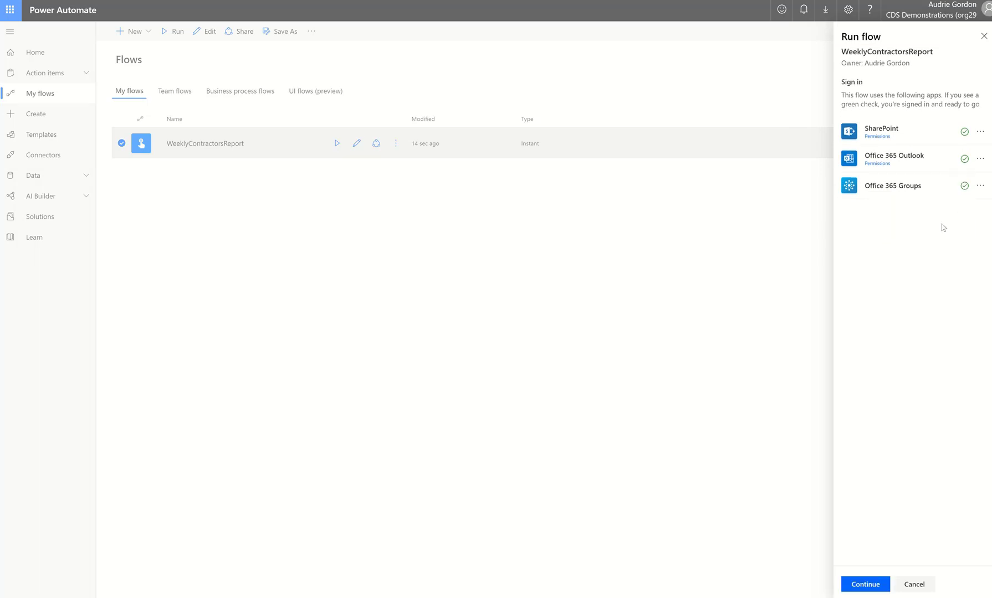
pyautogui.click(870, 585)
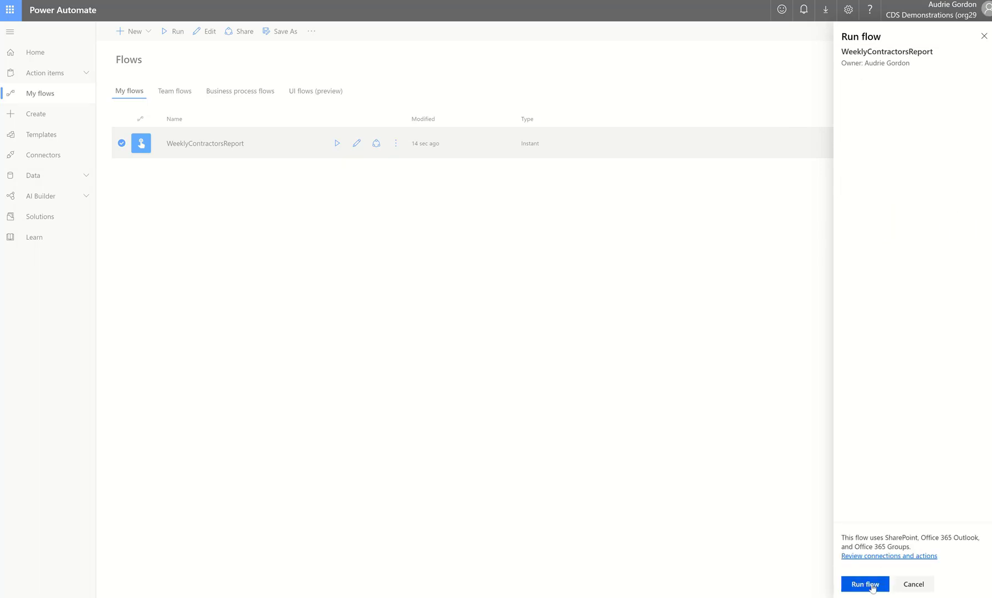
pyautogui.click(871, 587)
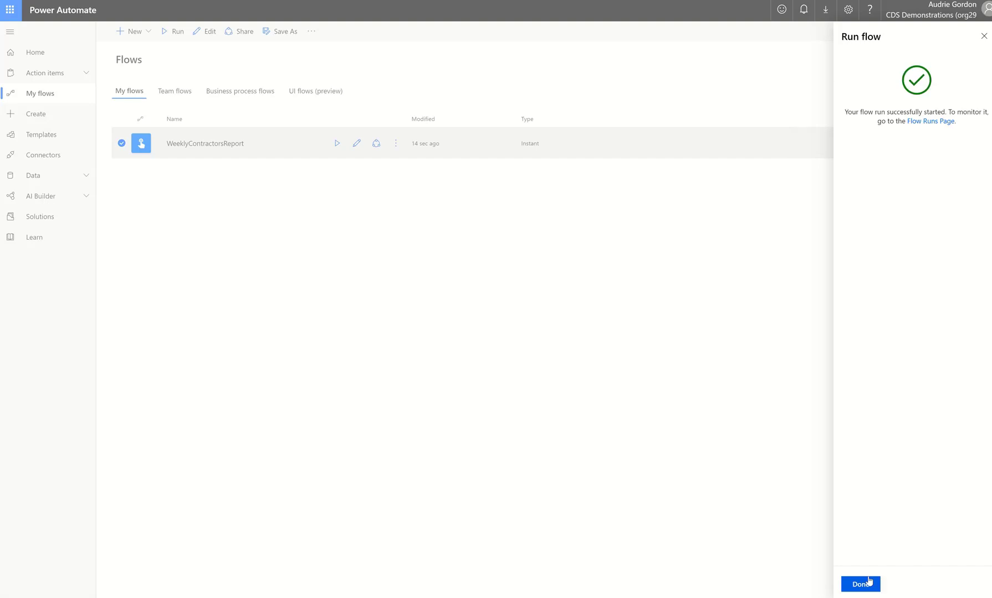
pyautogui.click(869, 583)
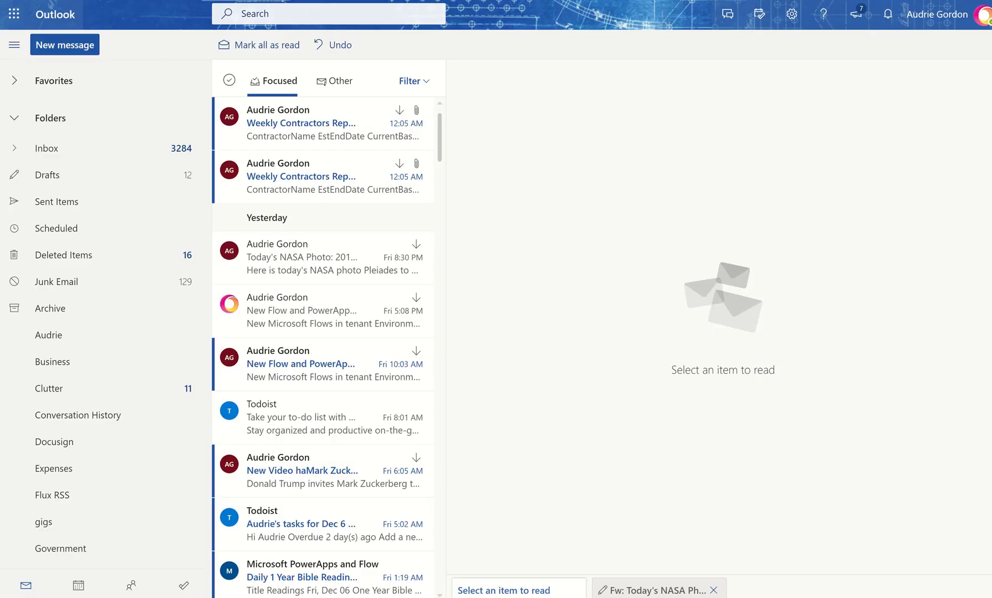
# Open the Weekly Contractors Report email and preview its Contractors.csv attachment.
pyautogui.click(283, 146)
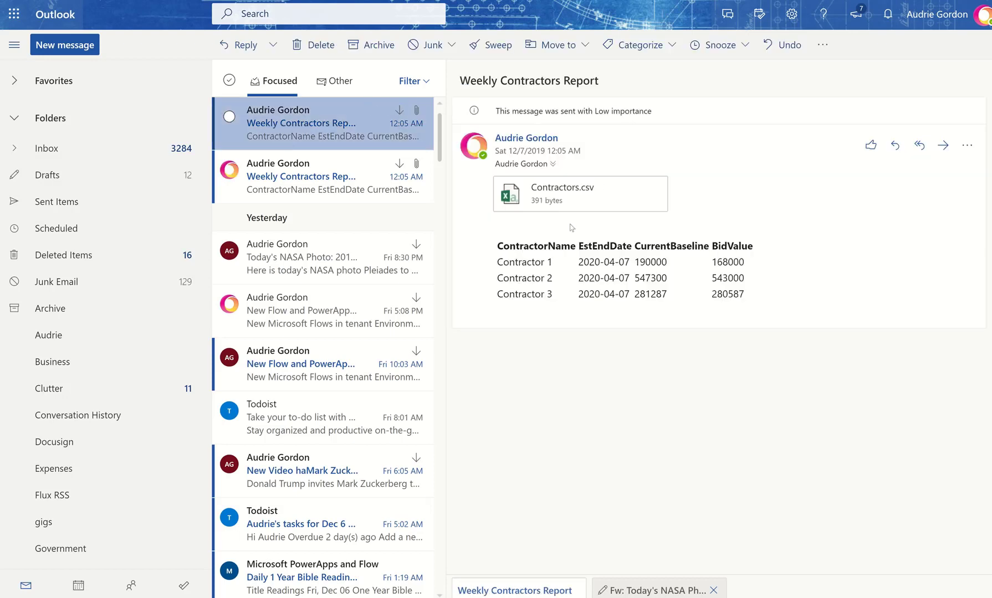
pyautogui.click(540, 192)
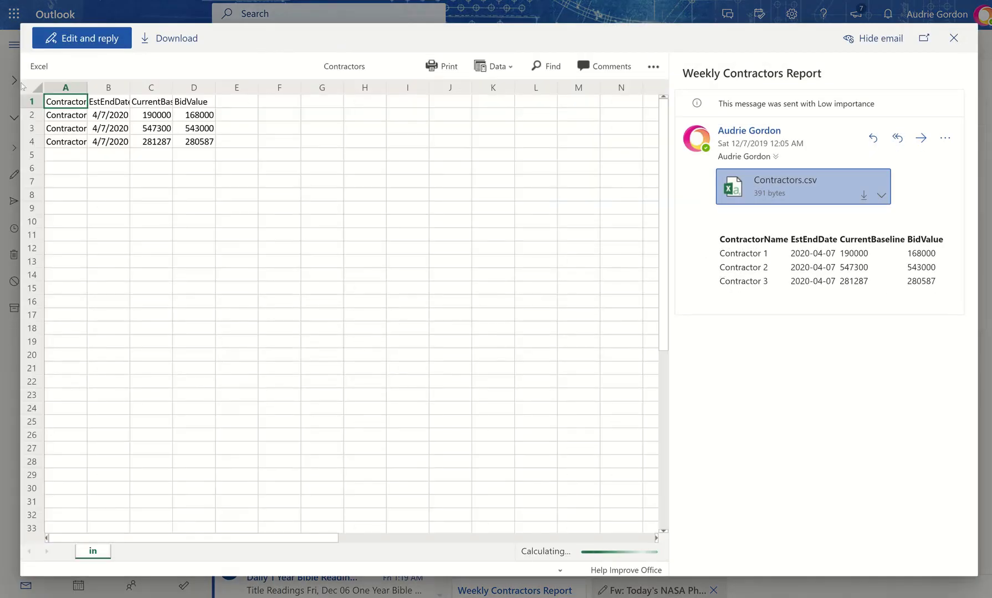
pyautogui.press('Escape')
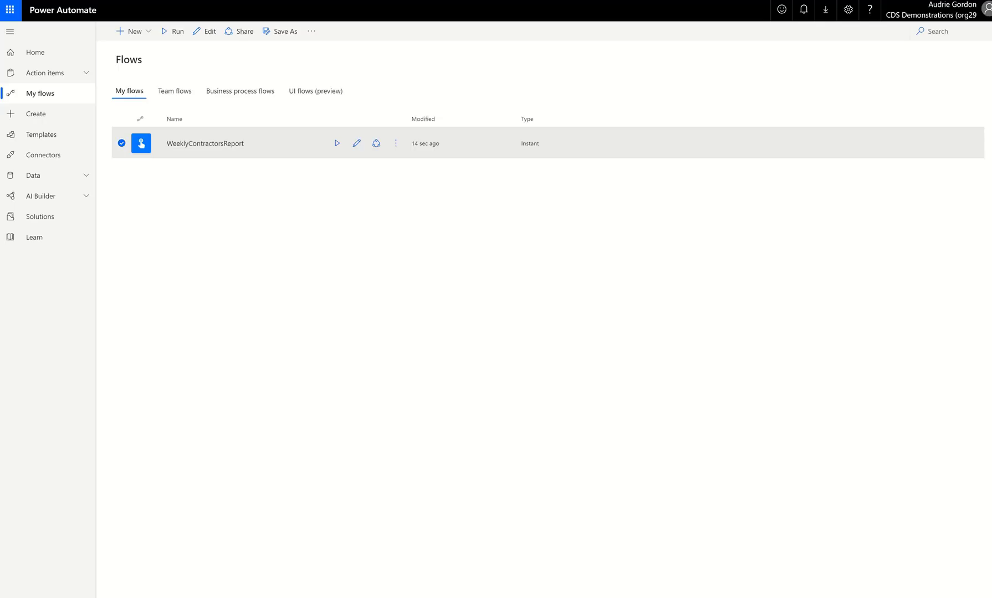
# Open the flow for editing and expand the Create CSV table and Create HTML table actions.
pyautogui.click(357, 143)
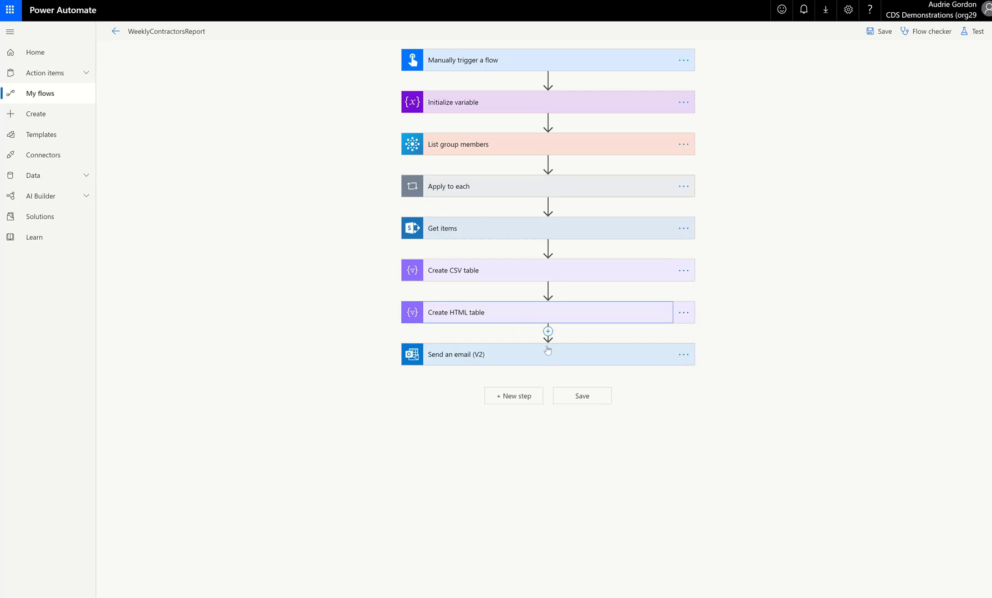
pyautogui.click(514, 323)
pyautogui.click(585, 271)
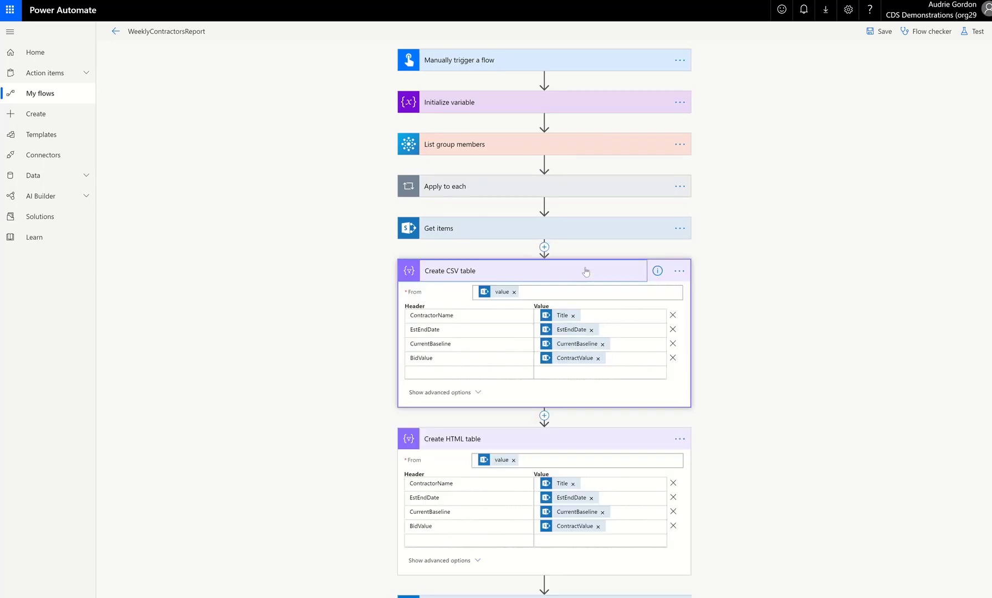
pyautogui.click(579, 440)
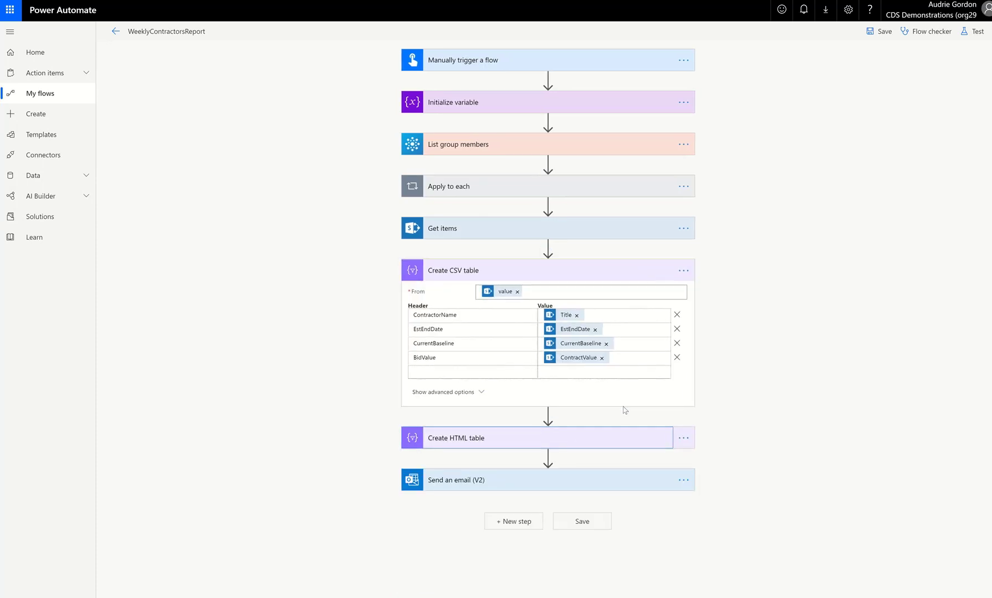
pyautogui.click(588, 442)
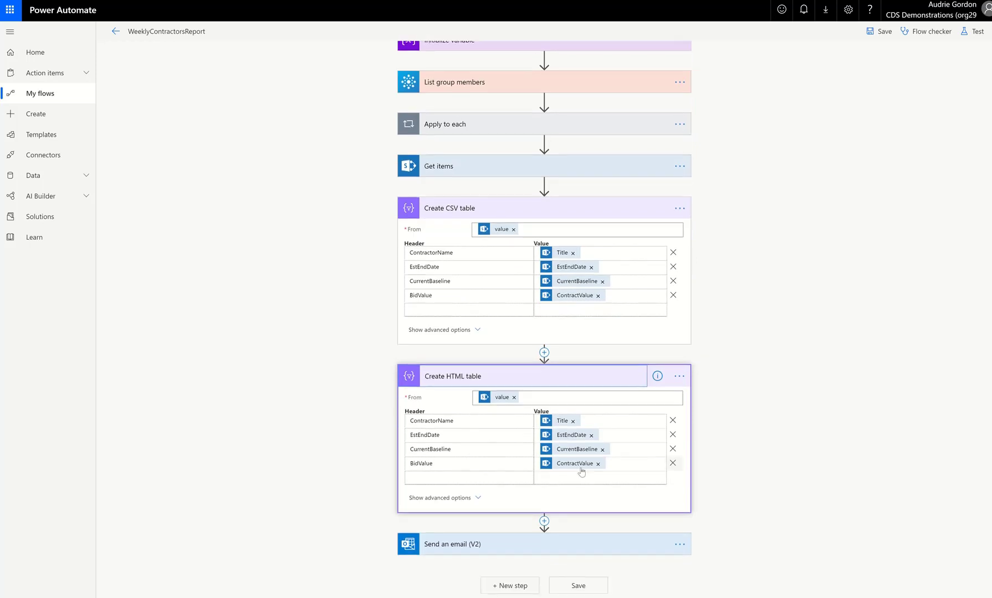
pyautogui.click(581, 472)
pyautogui.click(781, 454)
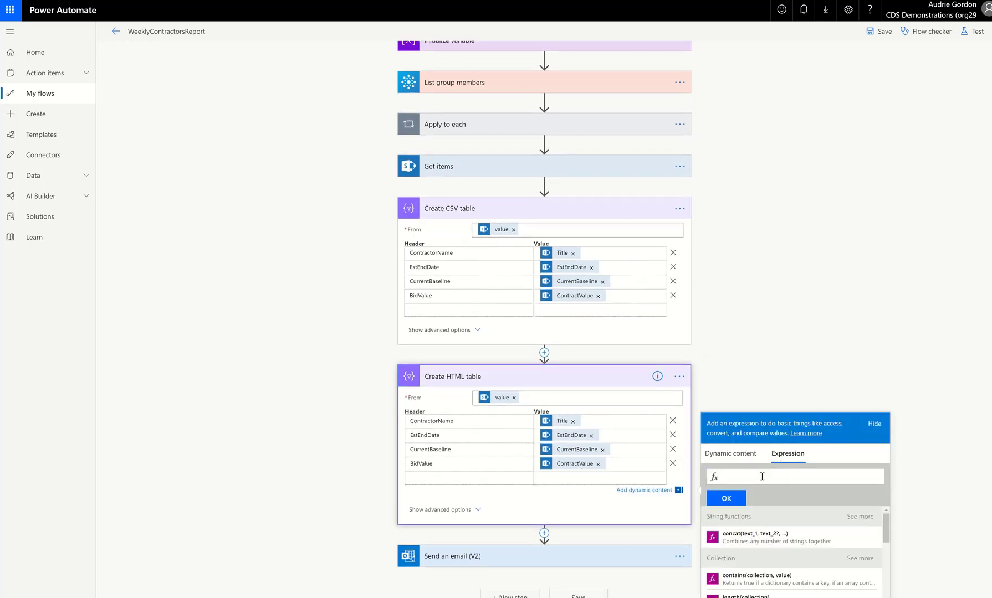
pyautogui.write('fora')
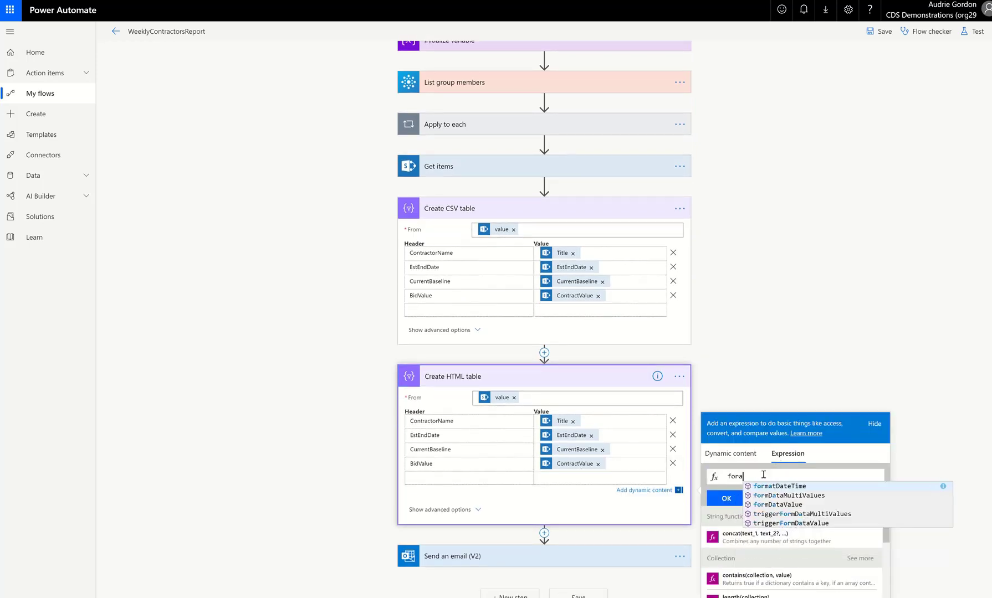
pyautogui.press('BackSpace')
pyautogui.write('matN')
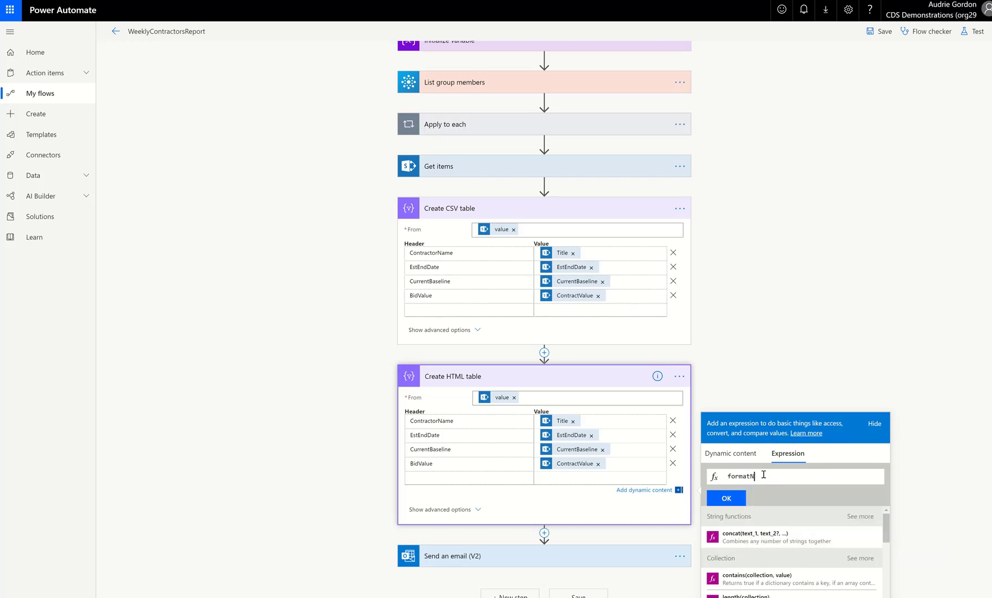
pyautogui.write('umber()')
pyautogui.moveTo(782, 476); pyautogui.dragTo(651, 453)
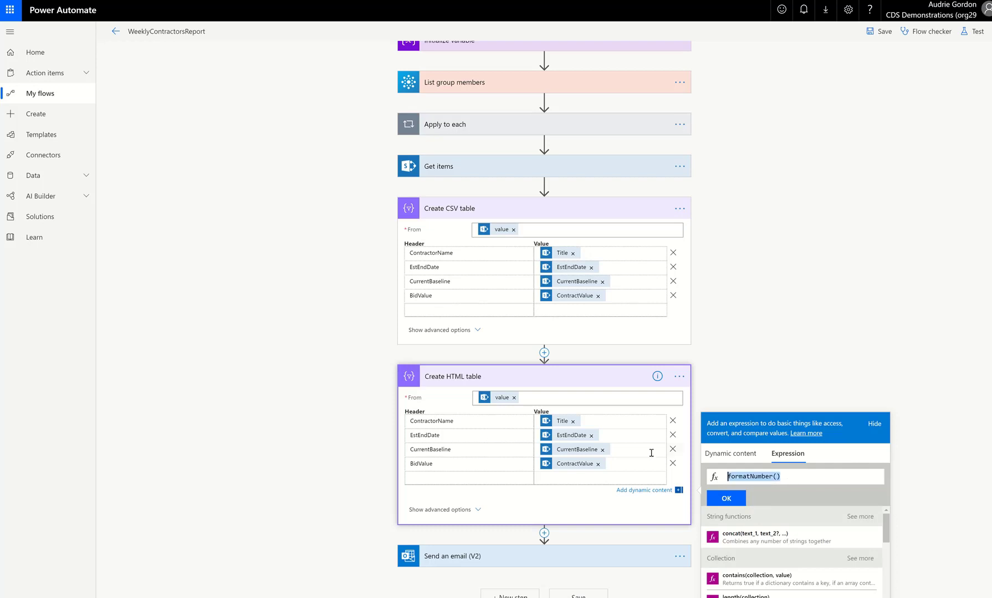
# Peek at the Create HTML table code and copy the CurrentBaseline item reference from it.
pyautogui.click(680, 376)
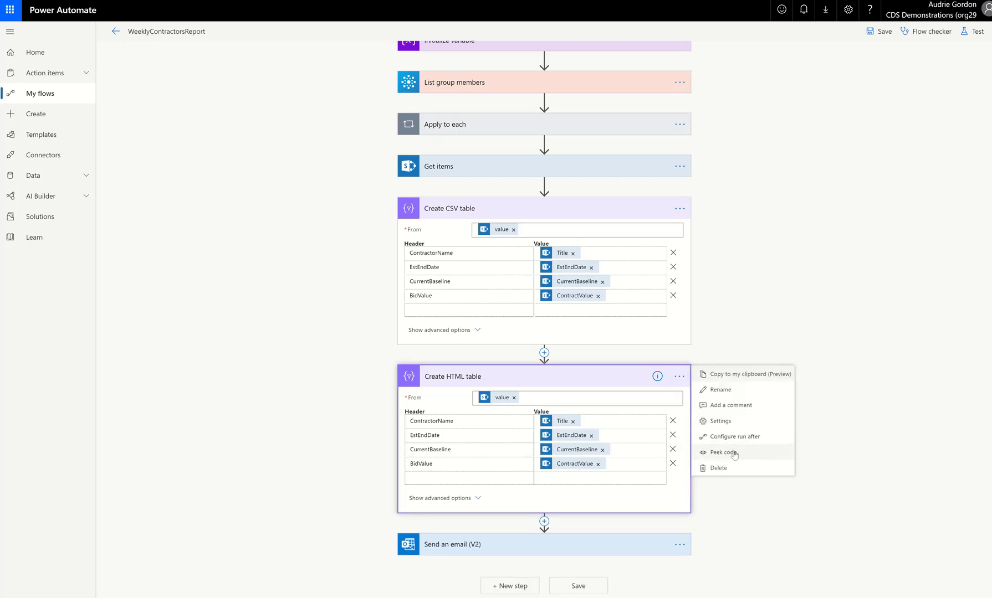
pyautogui.click(731, 453)
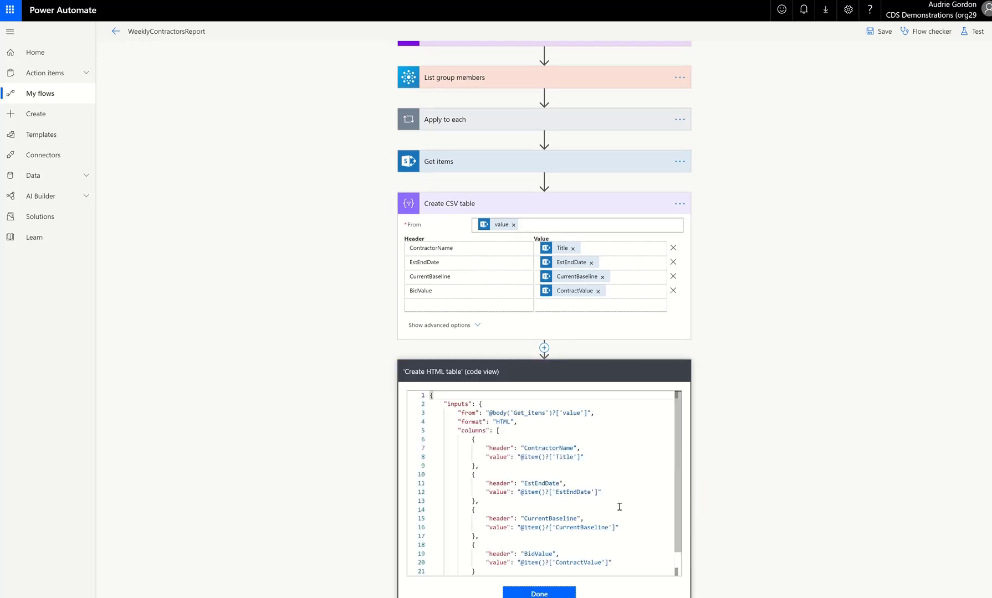
pyautogui.scroll(-3, 617, 506)
pyautogui.moveTo(614, 412); pyautogui.dragTo(521, 412)
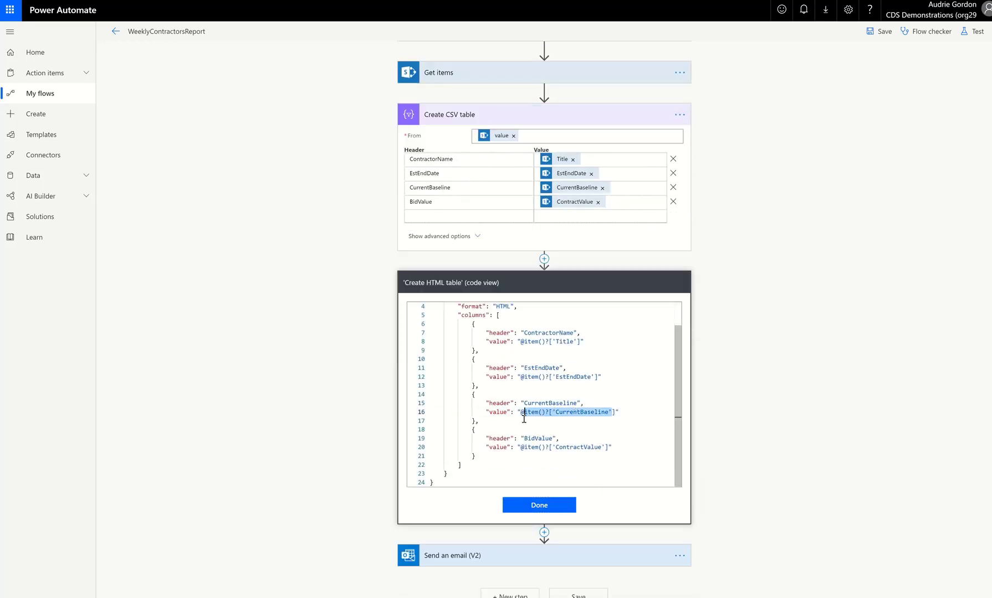
pyautogui.click(547, 507)
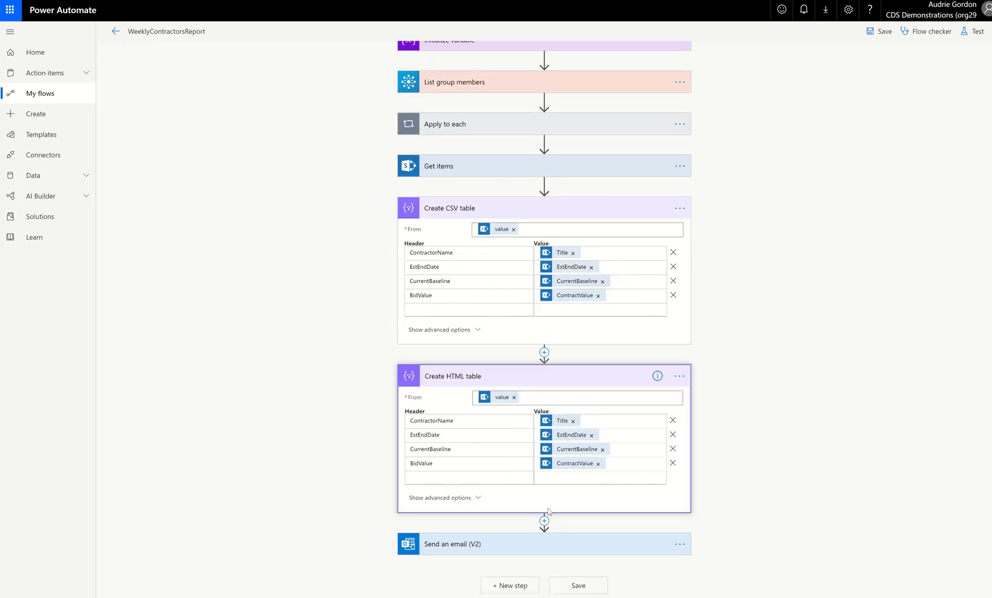
# Add the expression formatNumber(item()?['CurrentBaseline']) to the CurrentBaseline value of Create HTML table.
pyautogui.click(623, 463)
pyautogui.click(788, 454)
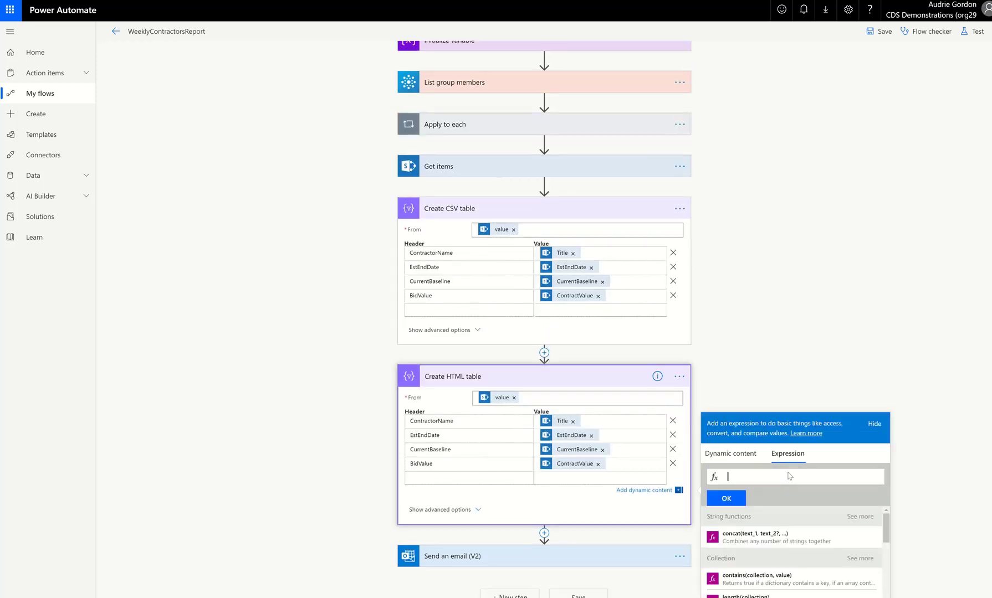
pyautogui.write('formatNumber(')
pyautogui.press('BackSpace')
pyautogui.write('(')
pyautogui.write("item()?['CurrentBaseline']")
pyautogui.click(726, 500)
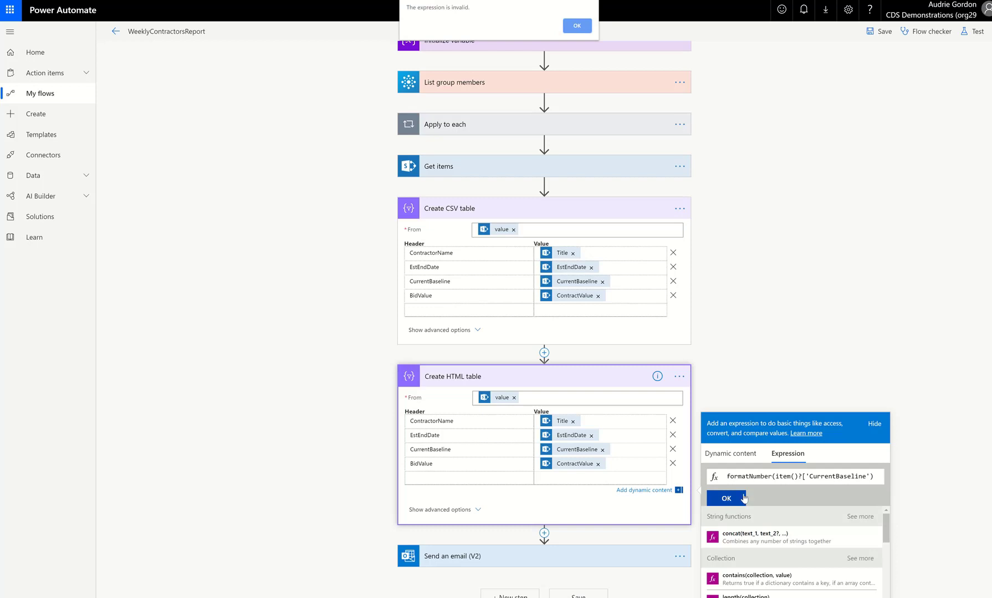
pyautogui.click(577, 26)
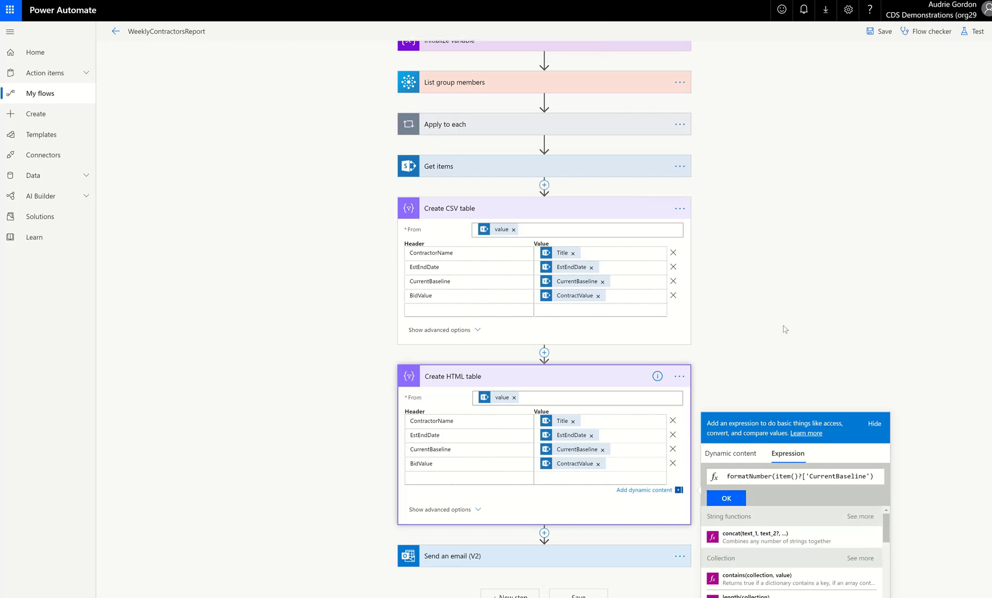
pyautogui.click(868, 477)
pyautogui.write(']')
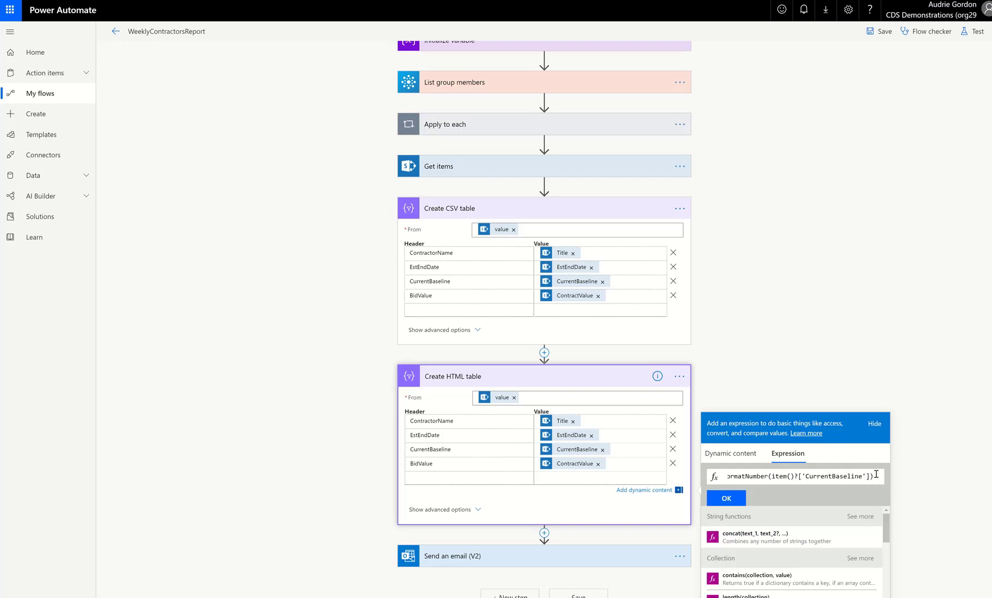
pyautogui.click(731, 499)
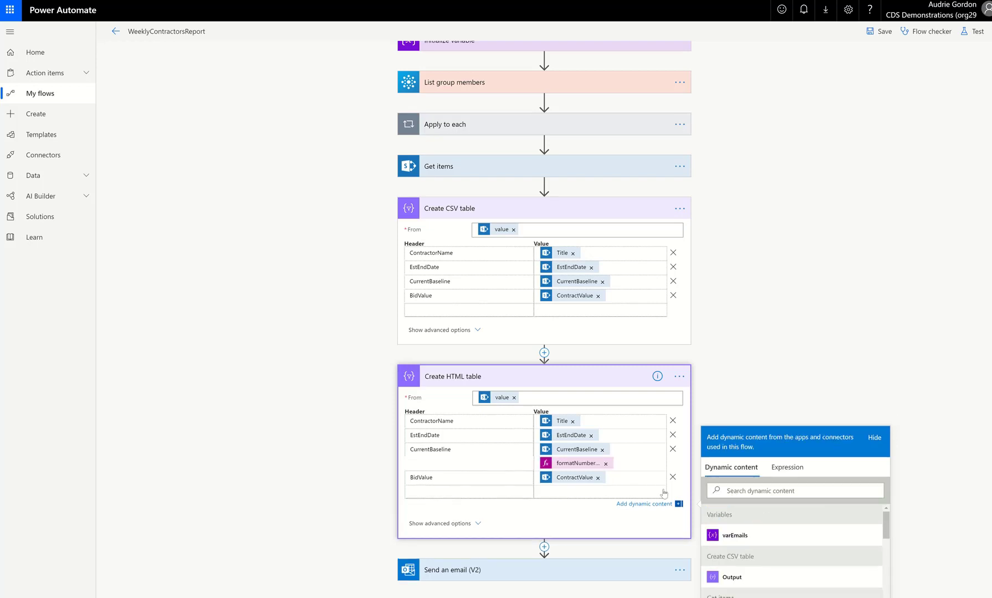
# Remove the original CurrentBaseline token from that value and save the flow.
pyautogui.click(602, 449)
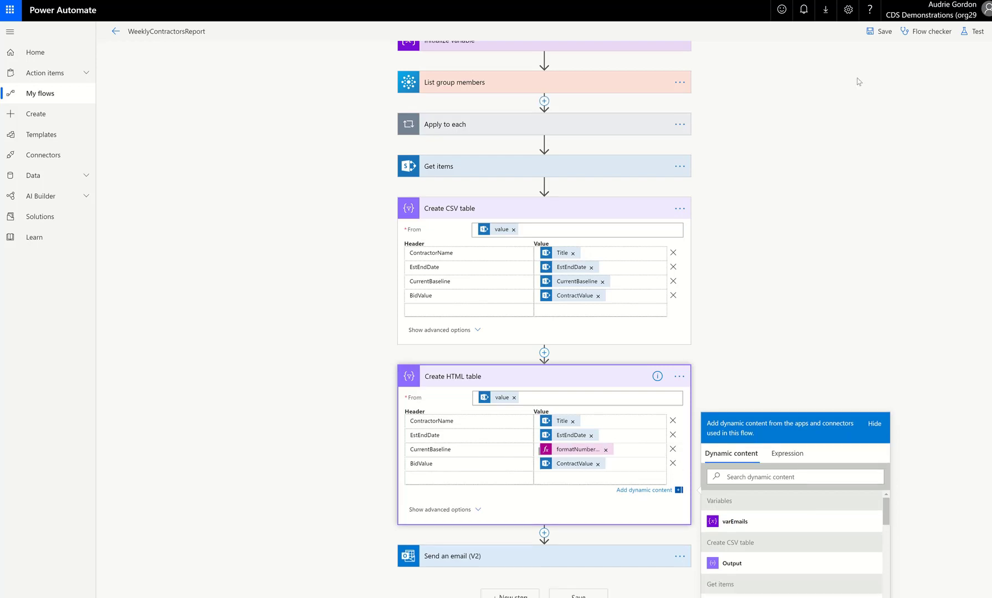
pyautogui.click(976, 33)
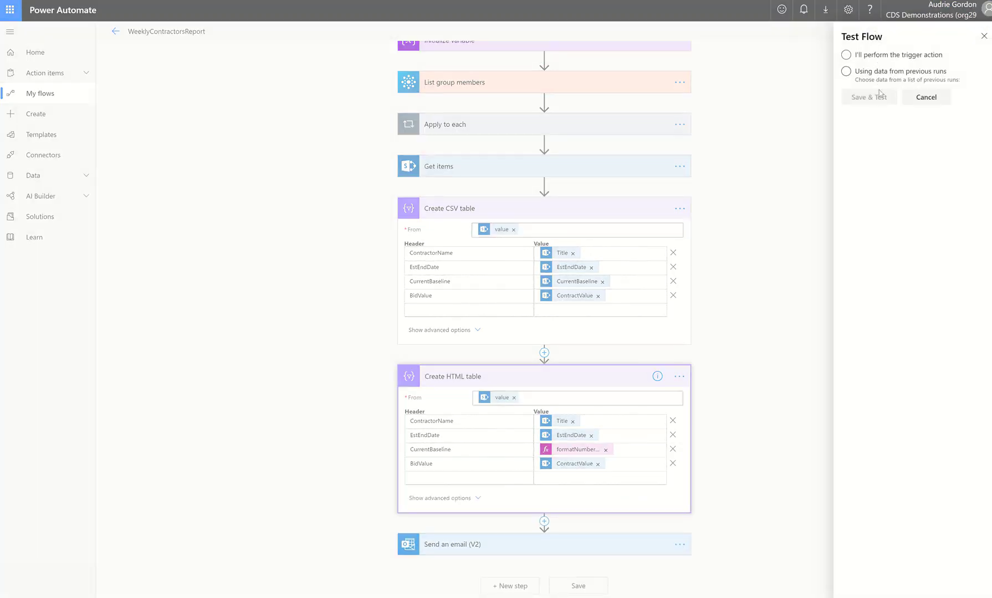
pyautogui.click(940, 103)
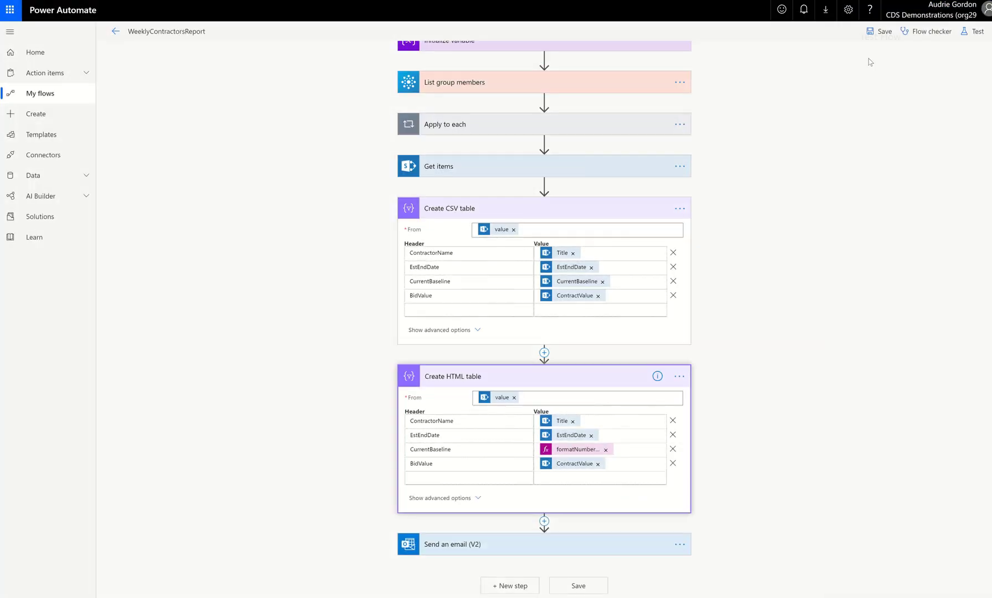
pyautogui.click(880, 31)
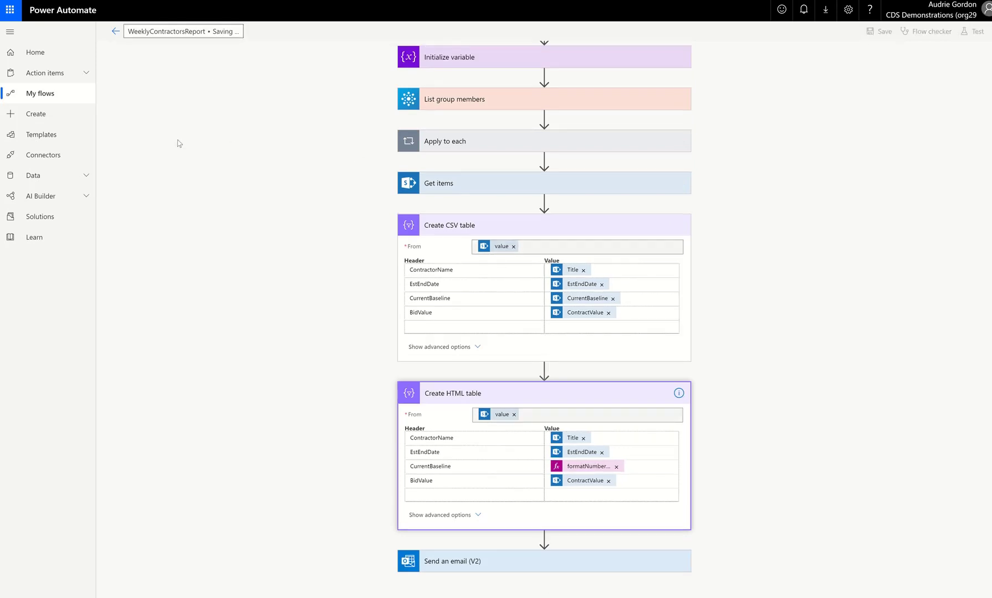
# Go to My flows and run the WeeklyContractorsReport flow.
pyautogui.click(56, 94)
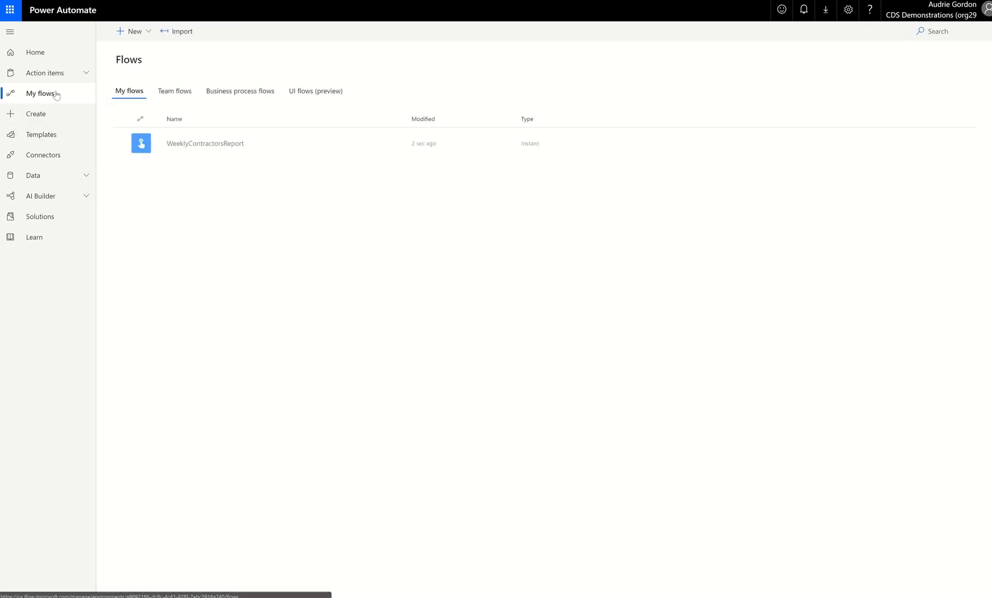
pyautogui.click(336, 143)
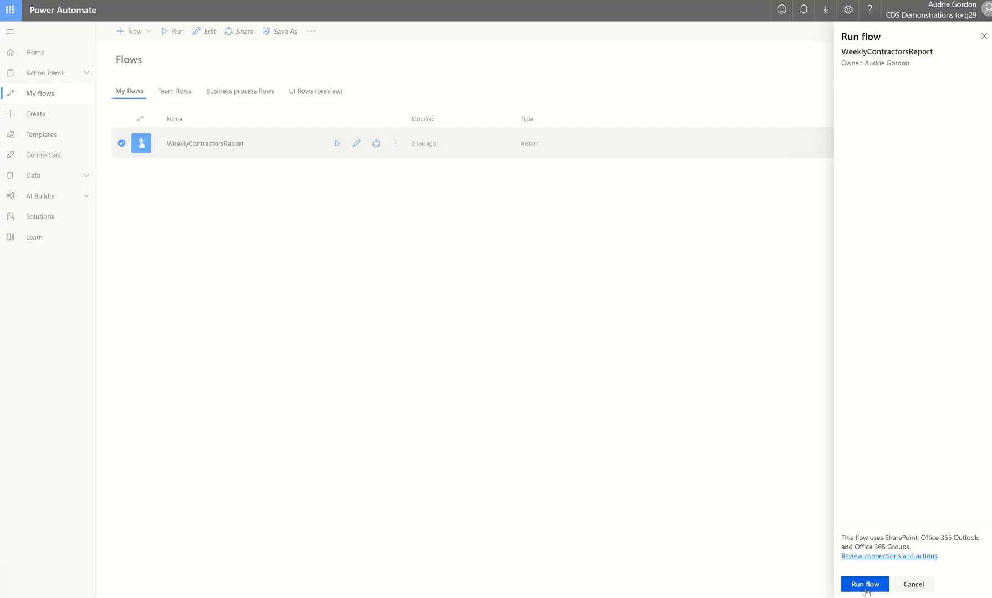
pyautogui.click(864, 585)
pyautogui.click(867, 587)
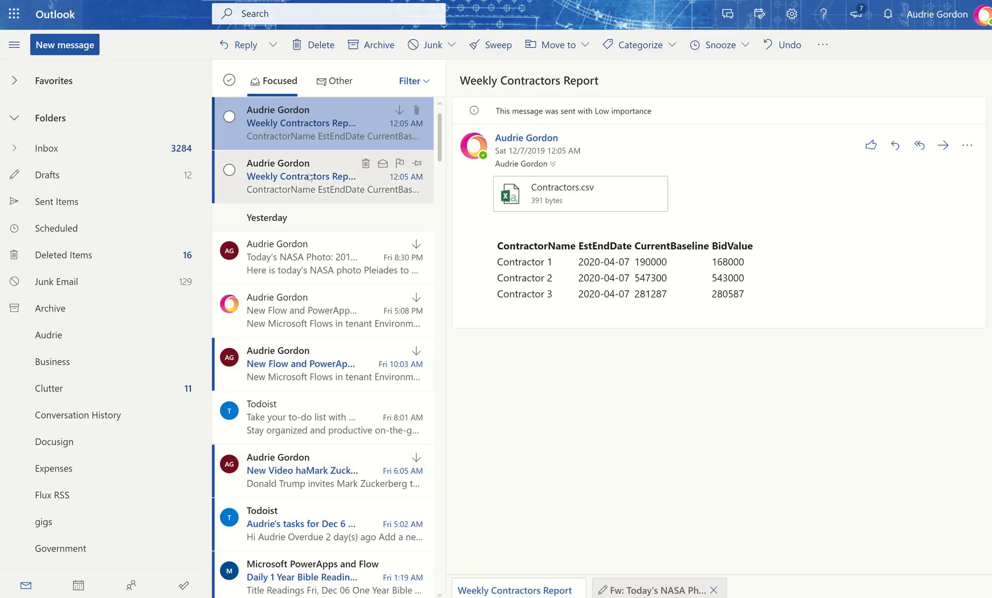
# Switch to Outlook to check the latest Weekly Contractors Report emails, then review the failed run's error details.
pyautogui.click(326, 152)
pyautogui.click(326, 142)
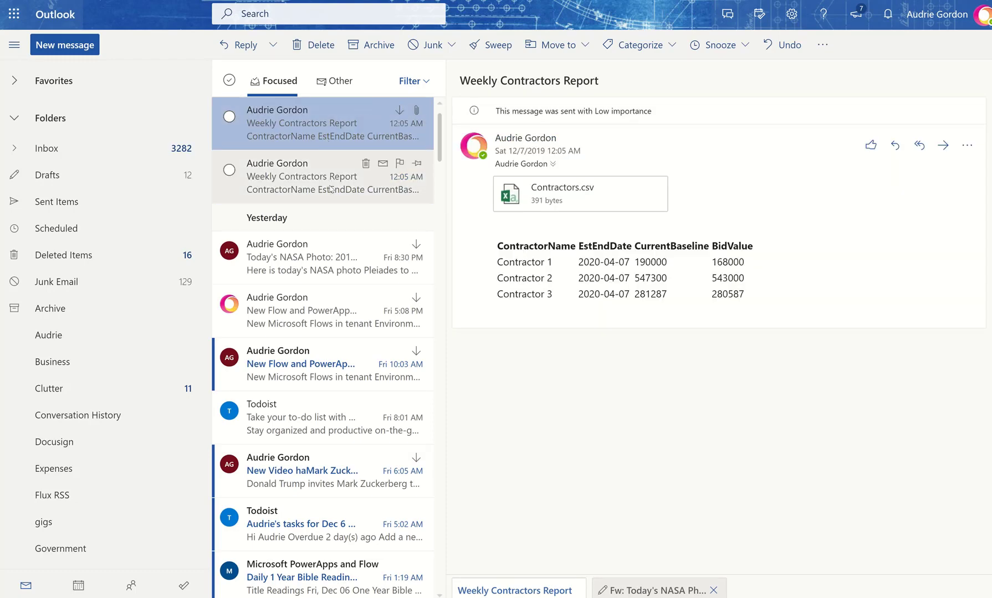
pyautogui.click(331, 189)
pyautogui.click(331, 127)
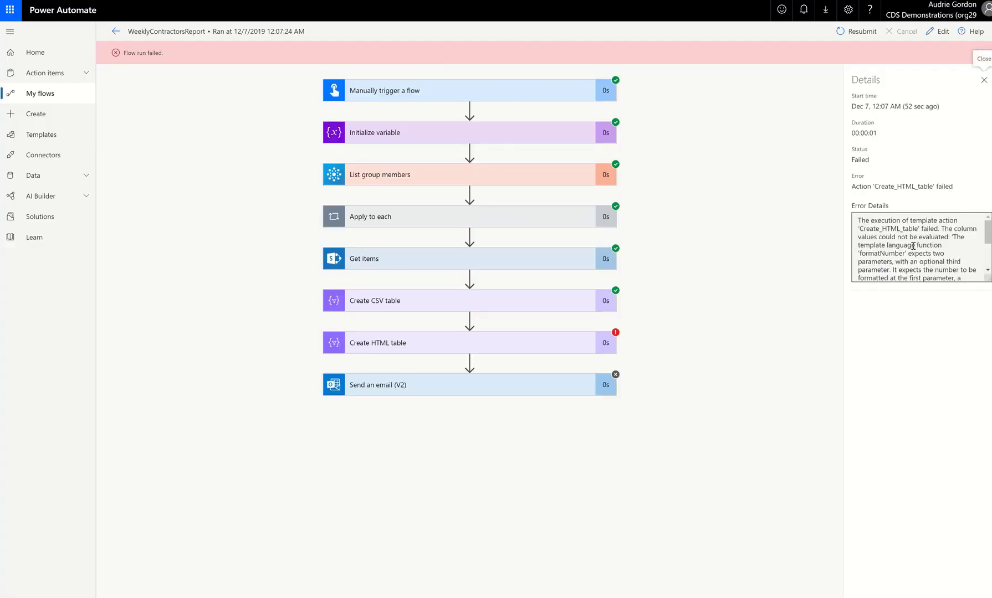
pyautogui.scroll(-1, 989, 249)
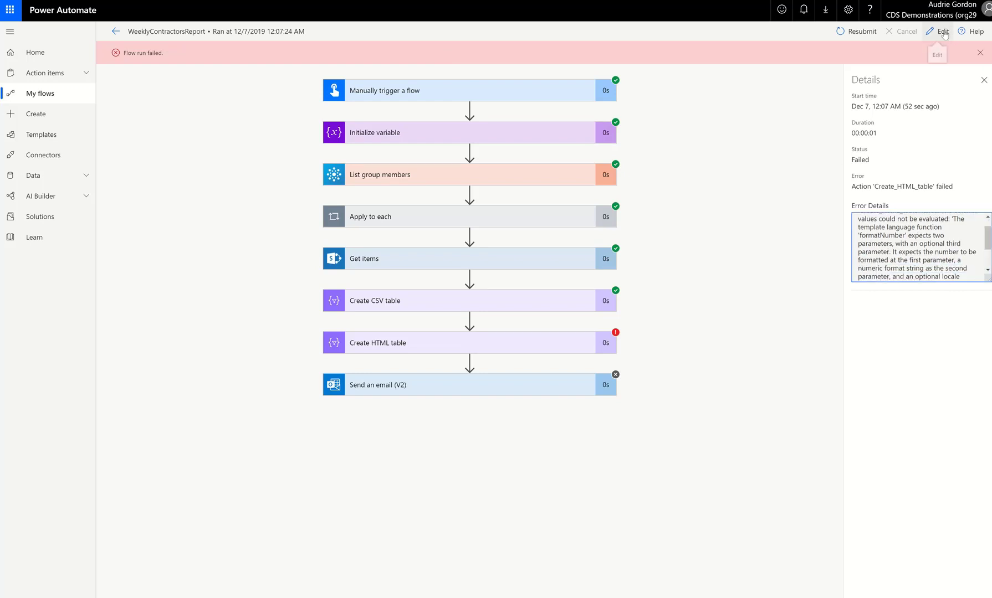
# Reopen the flow editor and expand the Create CSV table and Create HTML table actions.
pyautogui.click(937, 31)
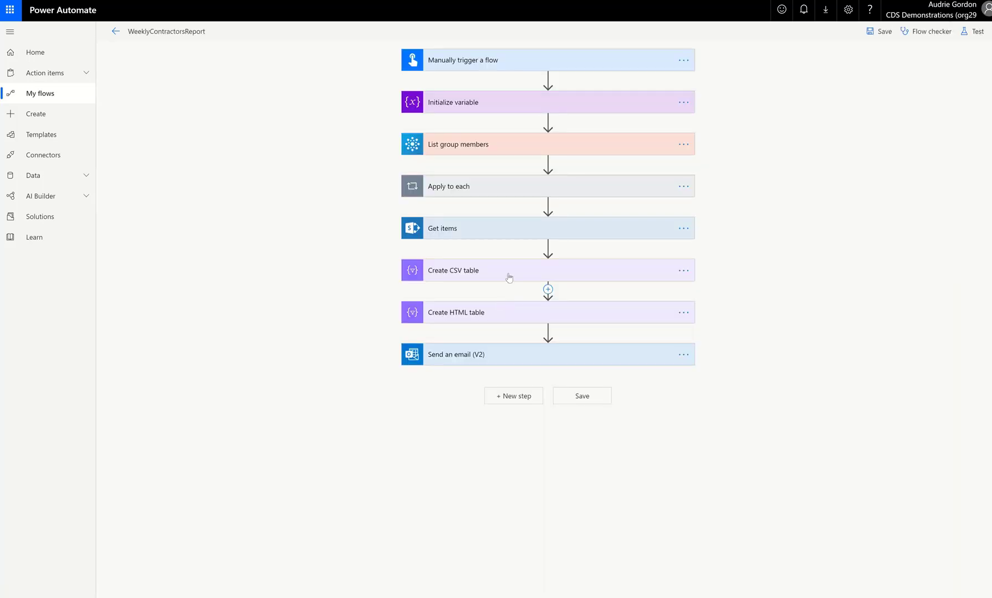
pyautogui.click(515, 271)
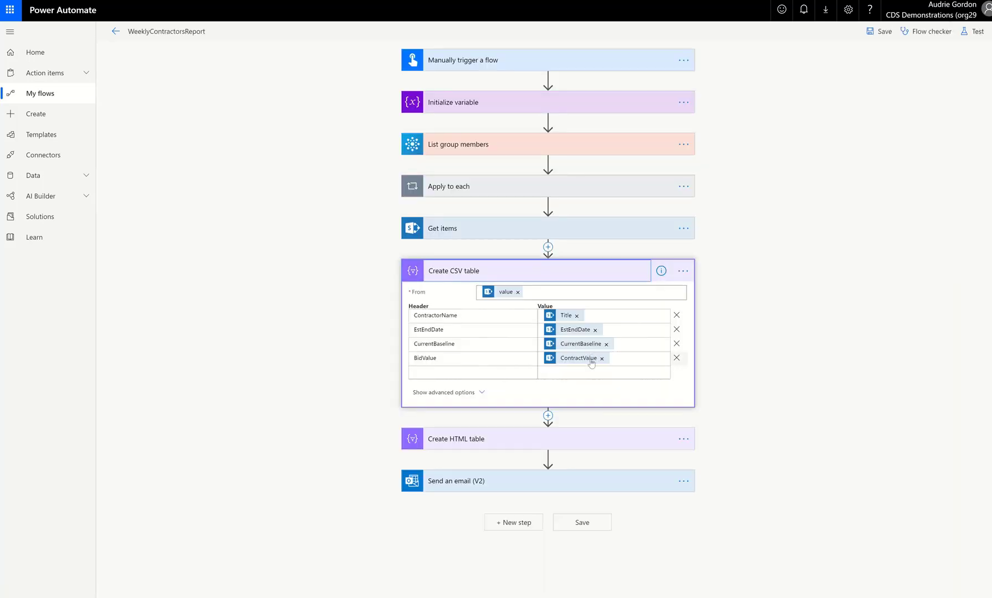
pyautogui.click(593, 367)
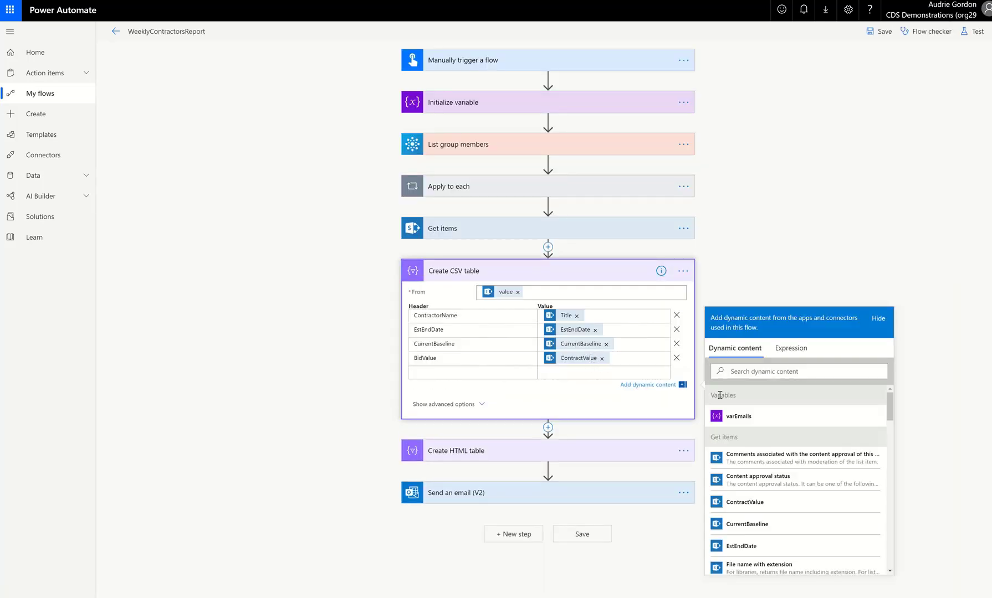
pyautogui.click(615, 449)
pyautogui.scroll(-1, 626, 442)
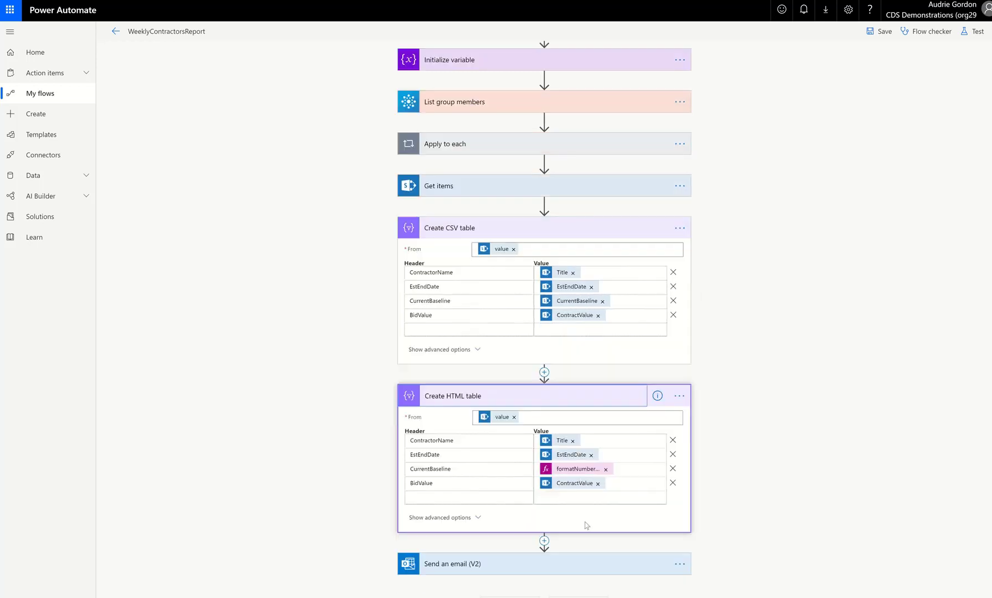
# Try to append the "$#,###.00" format argument to the CurrentBaseline formatNumber expression in Create HTML table and update it.
pyautogui.click(577, 468)
pyautogui.click(766, 493)
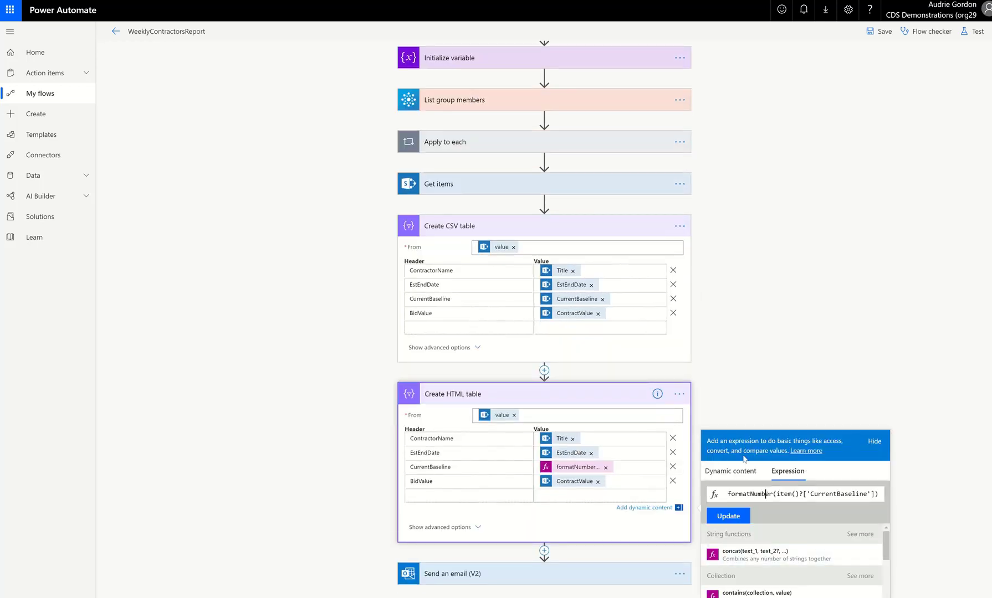
pyautogui.press('End')
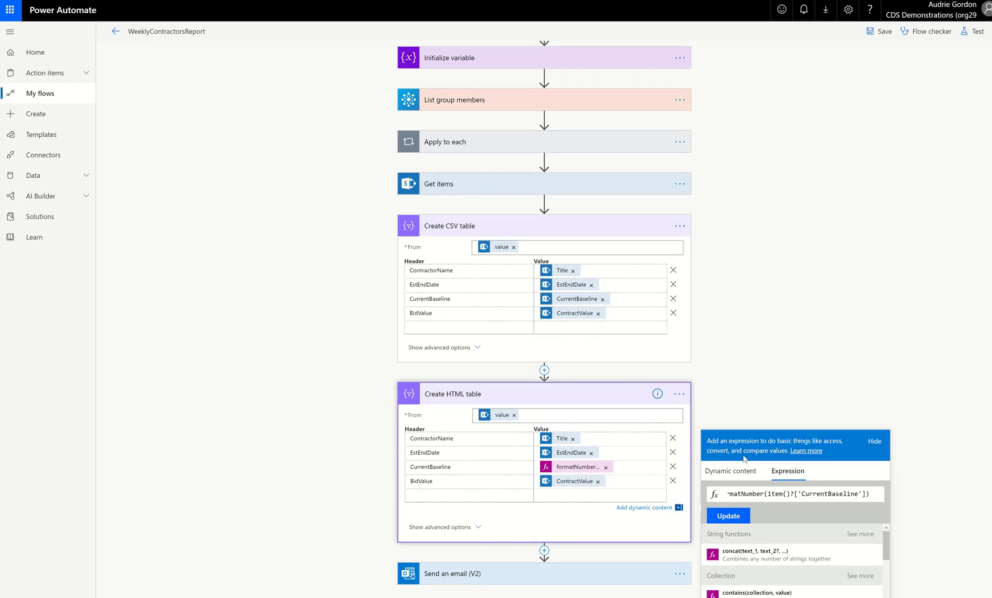
pyautogui.write(',"$')
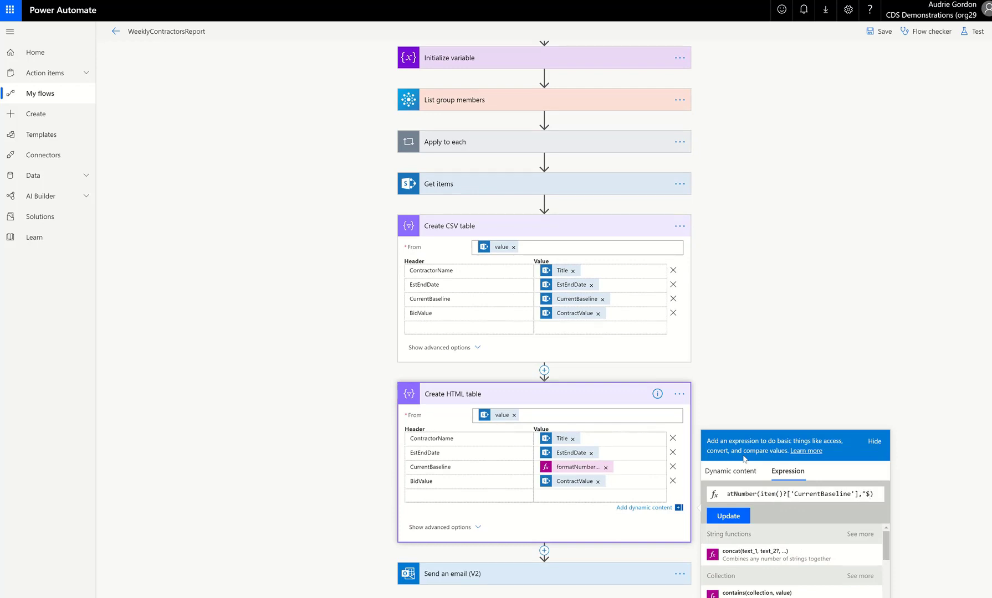
pyautogui.write('#,###')
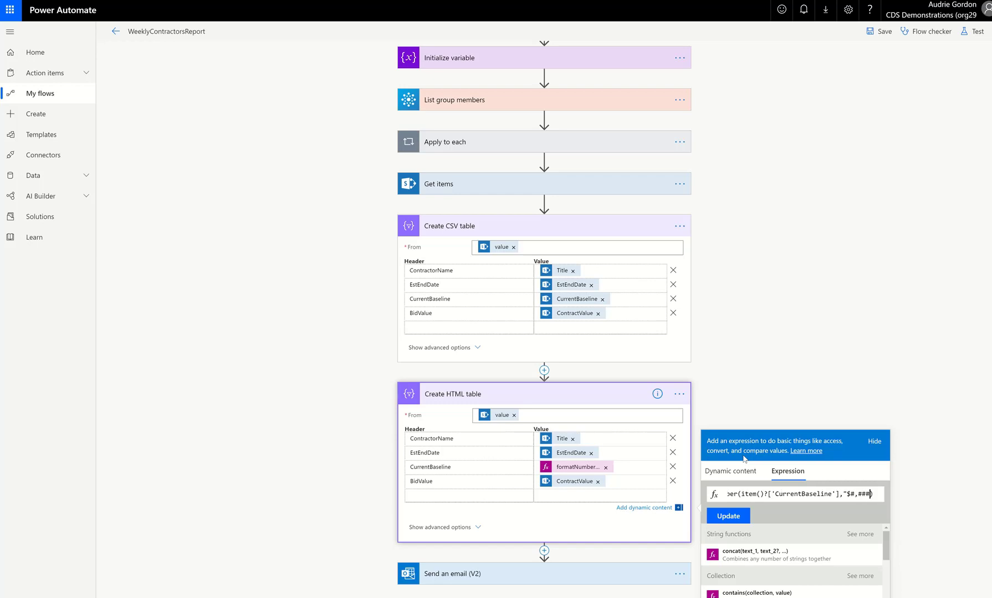
pyautogui.write('.00"')
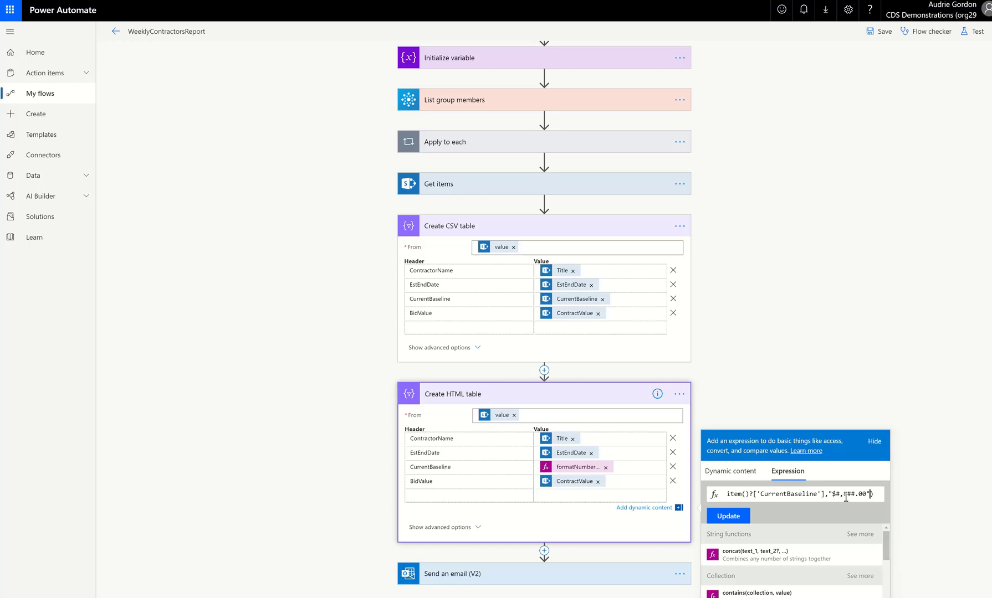
pyautogui.click(746, 517)
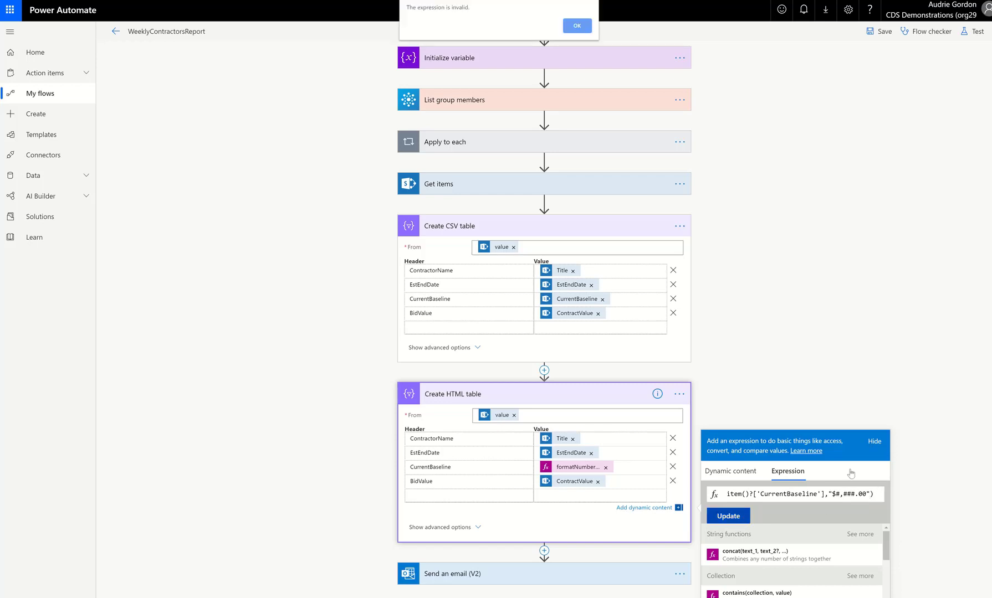
pyautogui.click(574, 28)
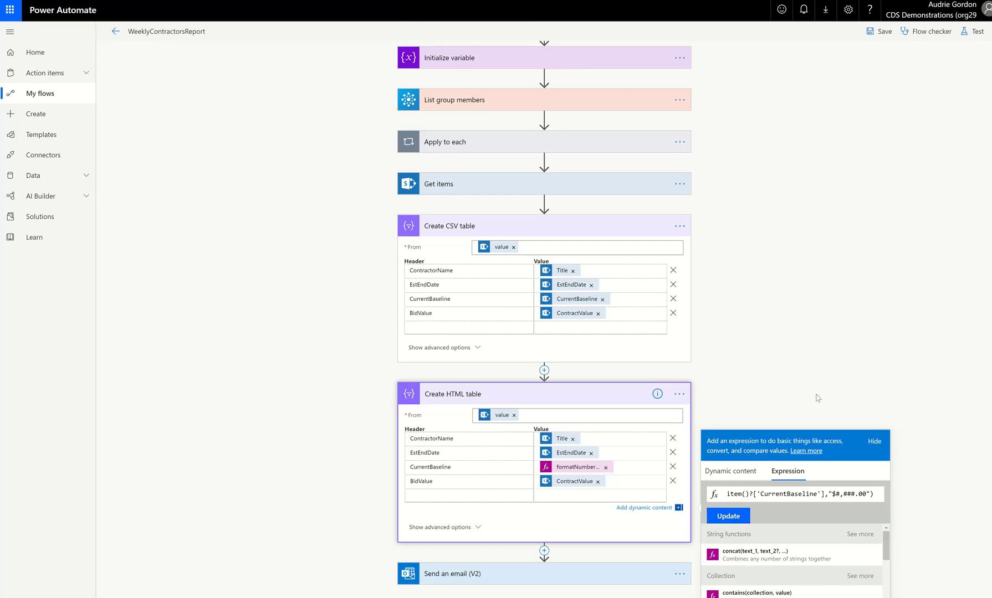
# Replace the double quotes around the format string with single quotes, update the expression, and save the flow.
pyautogui.click(832, 498)
pyautogui.press('BackSpace')
pyautogui.write("'")
pyautogui.press('End')
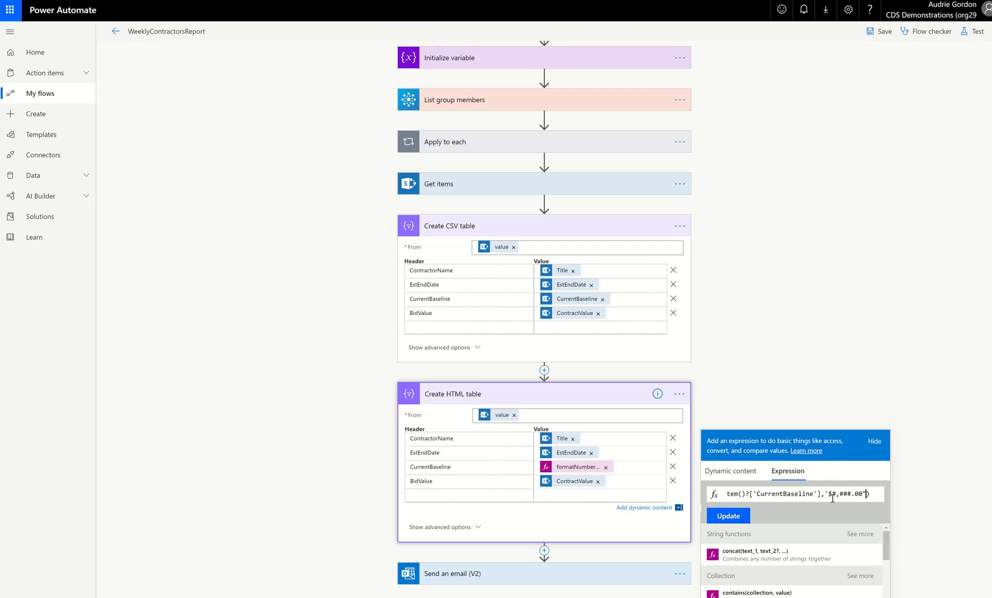
pyautogui.press('BackSpace')
pyautogui.write("'")
pyautogui.click(730, 517)
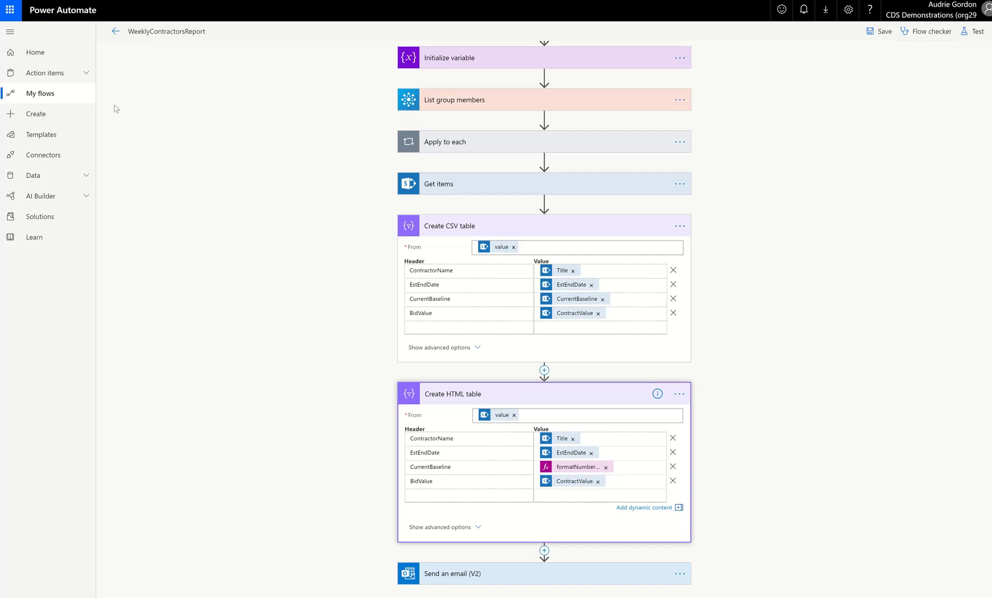
pyautogui.click(885, 32)
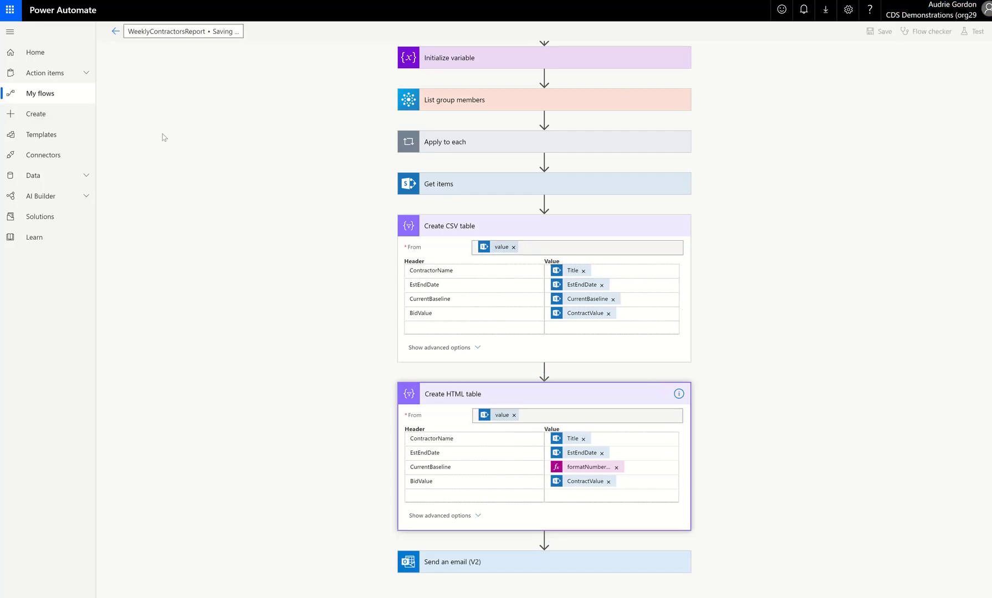
# Go to My flows and run the WeeklyContractorsReport flow.
pyautogui.click(44, 99)
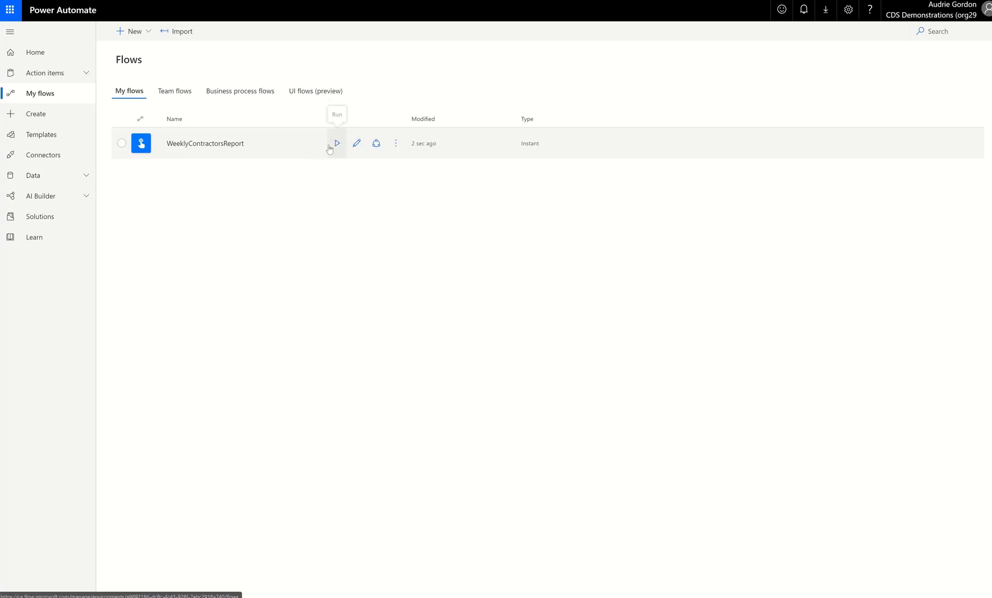
pyautogui.click(336, 143)
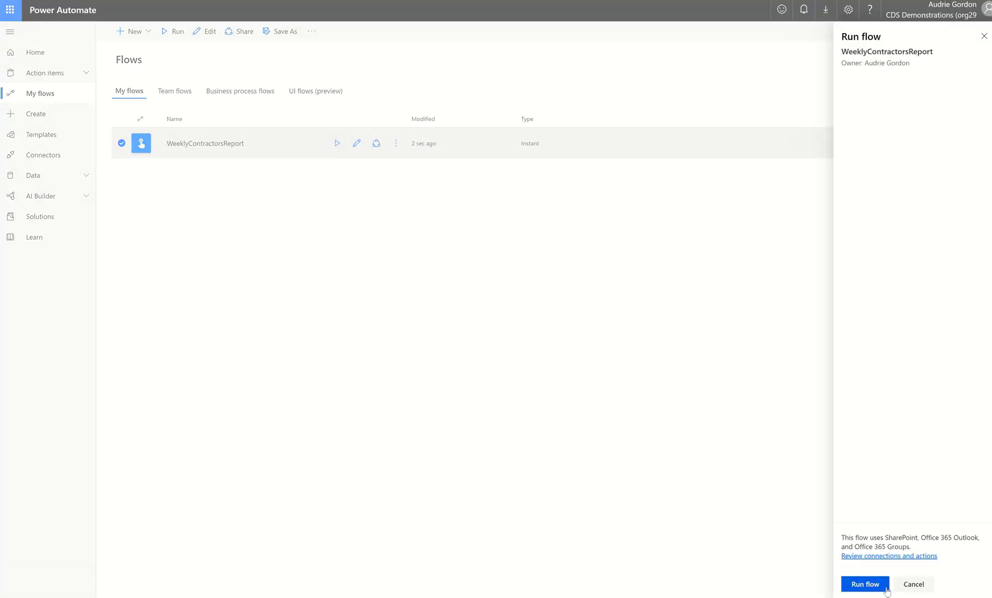
pyautogui.click(876, 586)
pyautogui.click(868, 585)
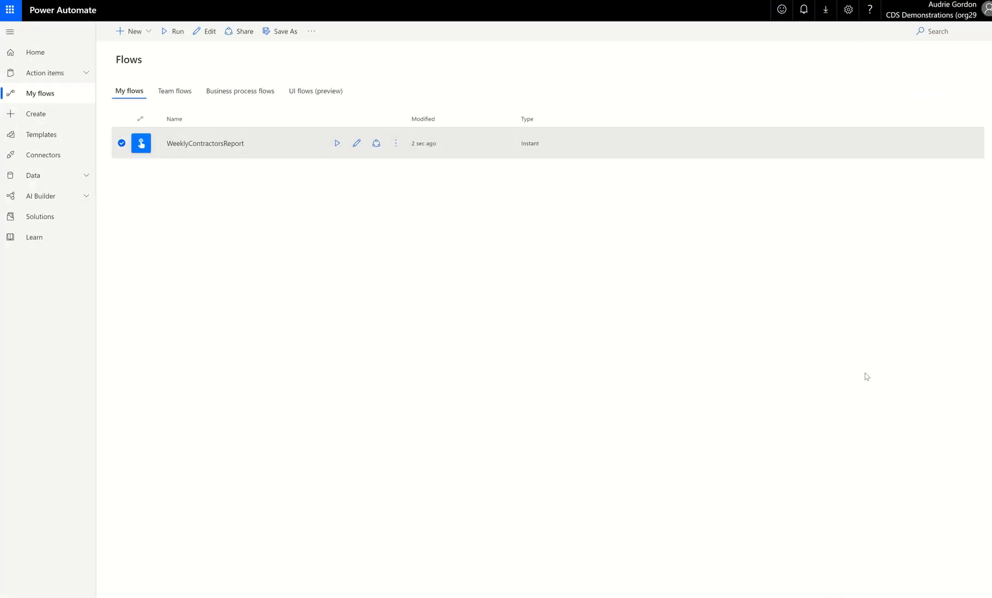
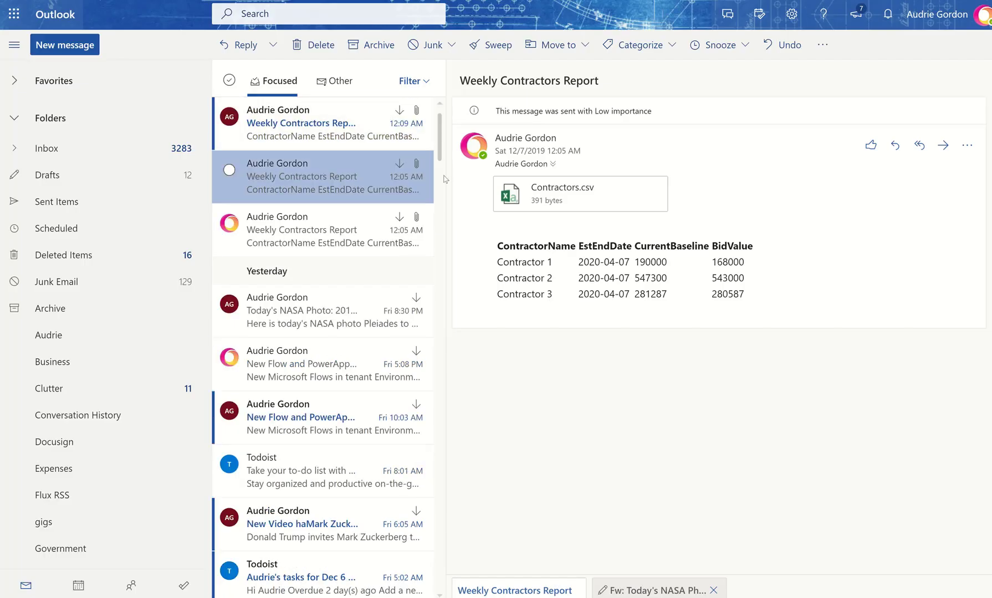
# Open the newest Weekly Contractors Report email and inspect the CurrentBaseline values in its table.
pyautogui.click(322, 138)
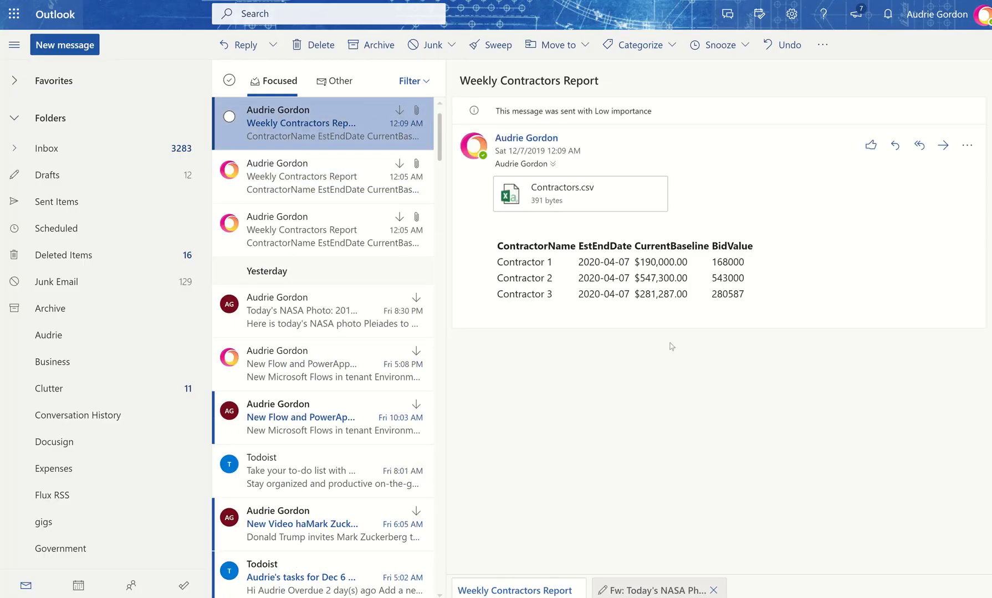
pyautogui.moveTo(632, 262); pyautogui.dragTo(701, 263)
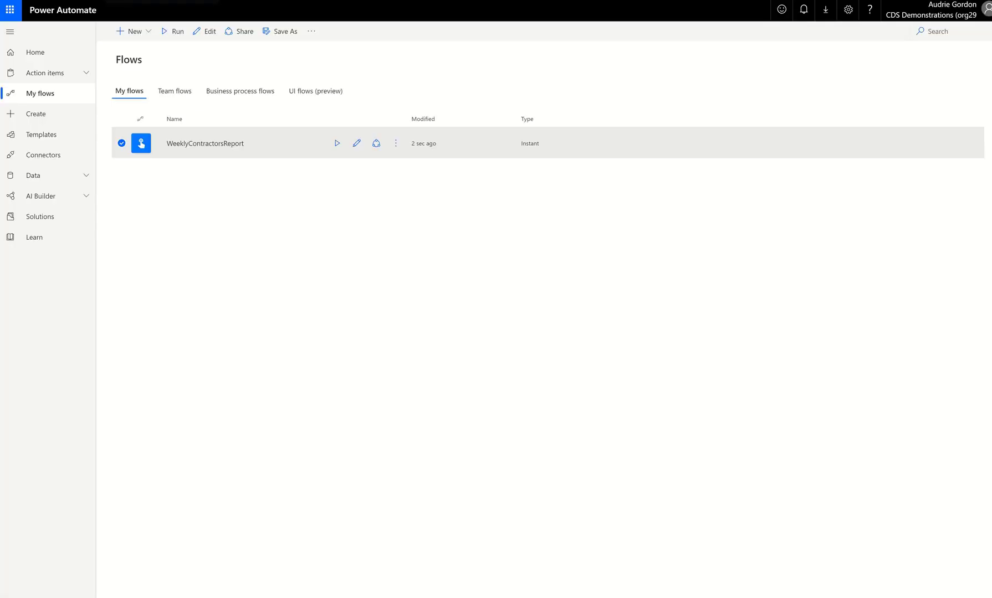
# Edit the flow and set the Get items Filter Query to CurrentBaseline gt 200000.
pyautogui.click(356, 143)
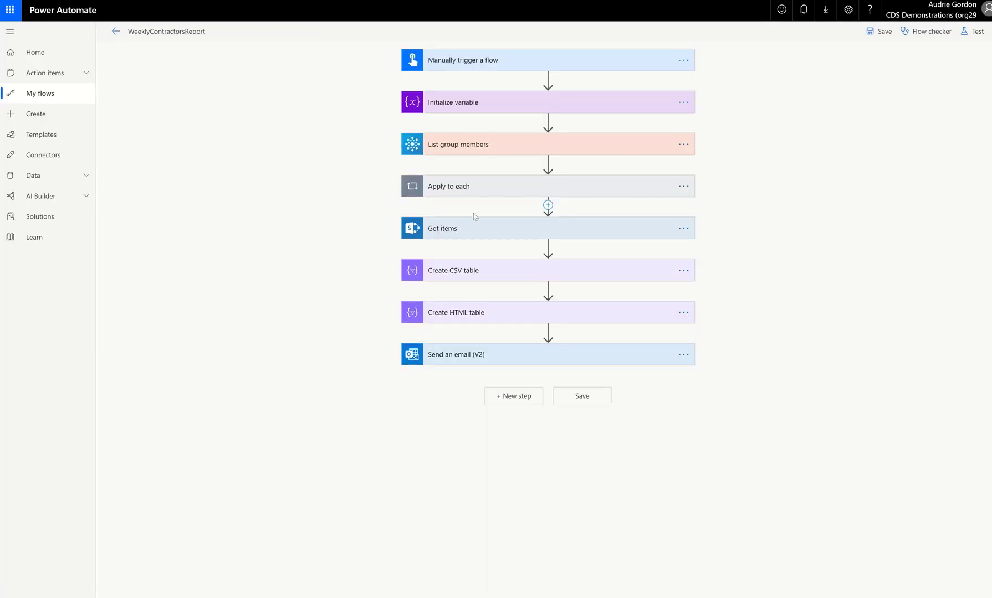
pyautogui.click(472, 228)
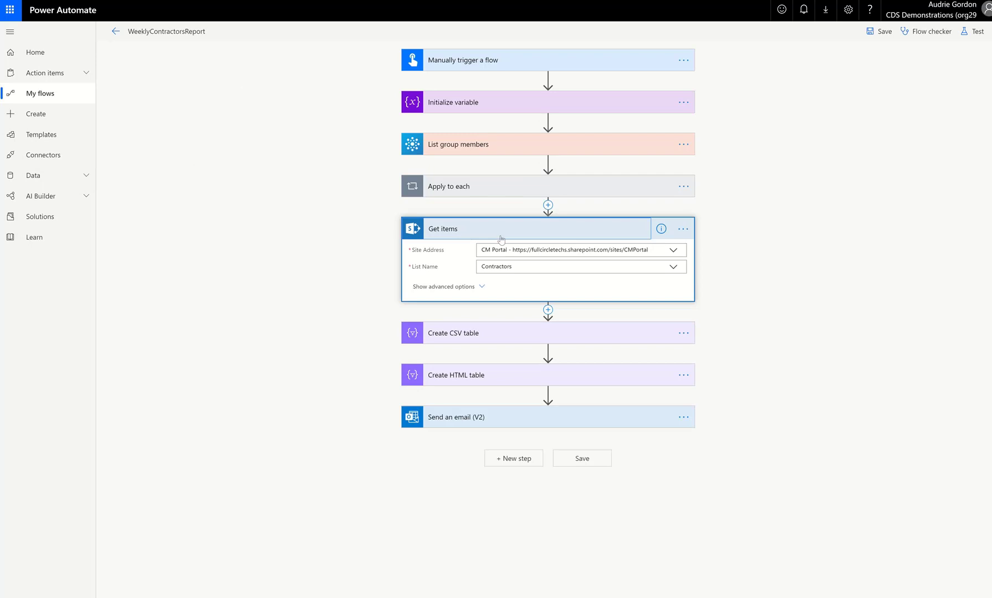
pyautogui.click(448, 287)
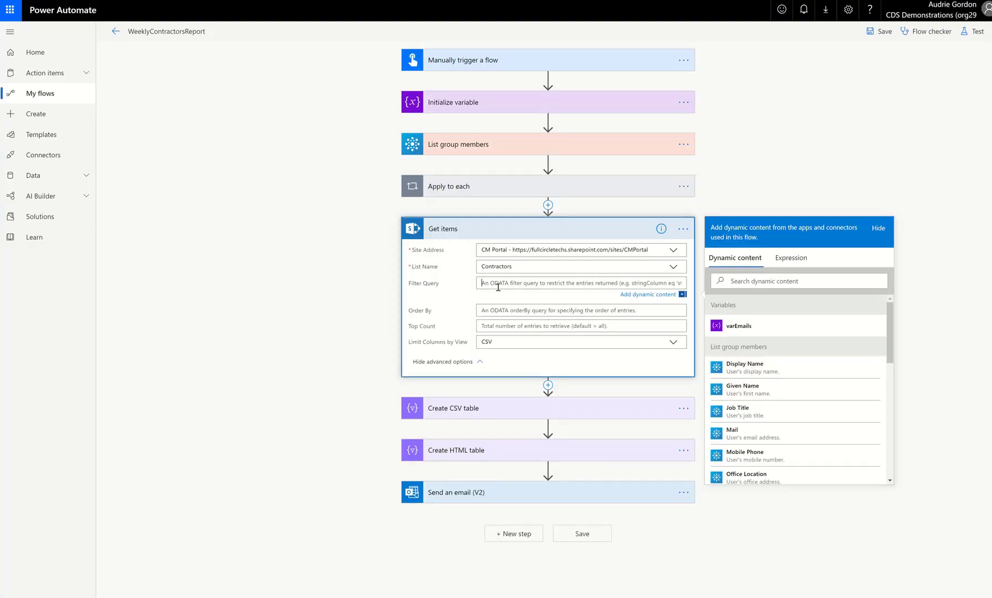
pyautogui.write('CurrentBaseline gt')
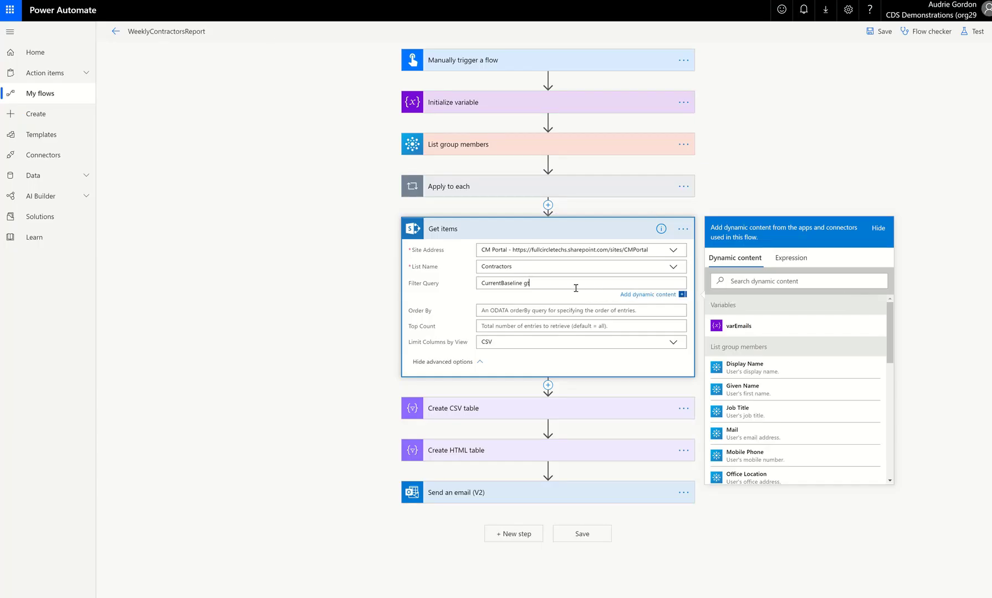
pyautogui.write('00000')
pyautogui.click(541, 286)
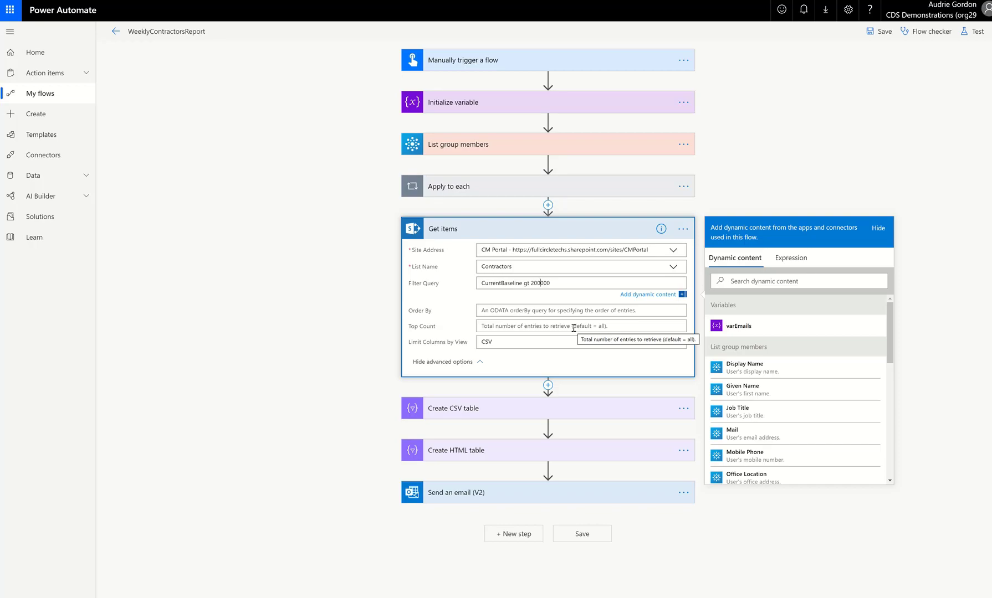
# Open the Contractors list settings in SharePoint and examine the CurrentBaseline column's settings.
pyautogui.click(498, 0)
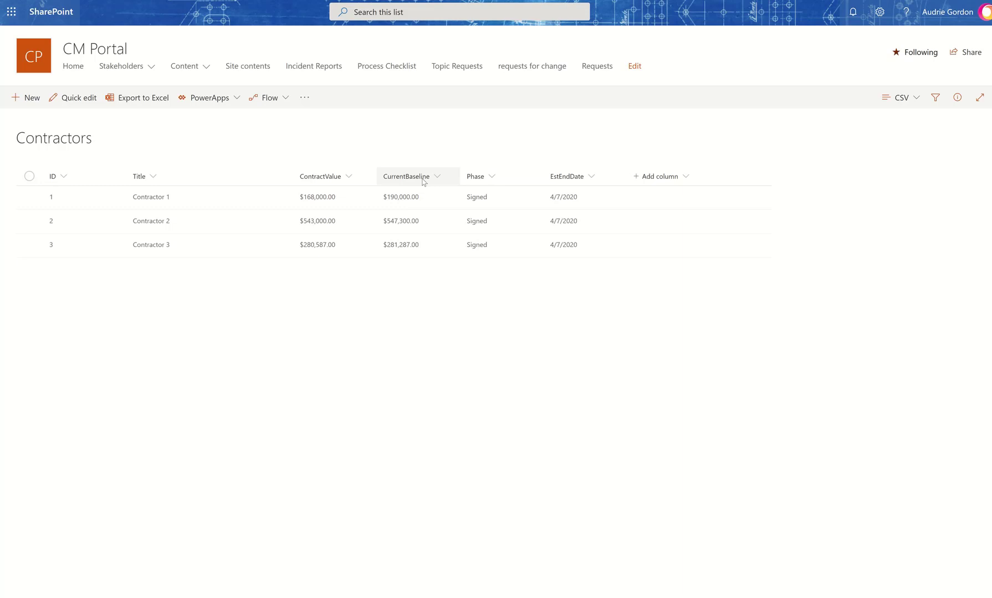
pyautogui.click(879, 12)
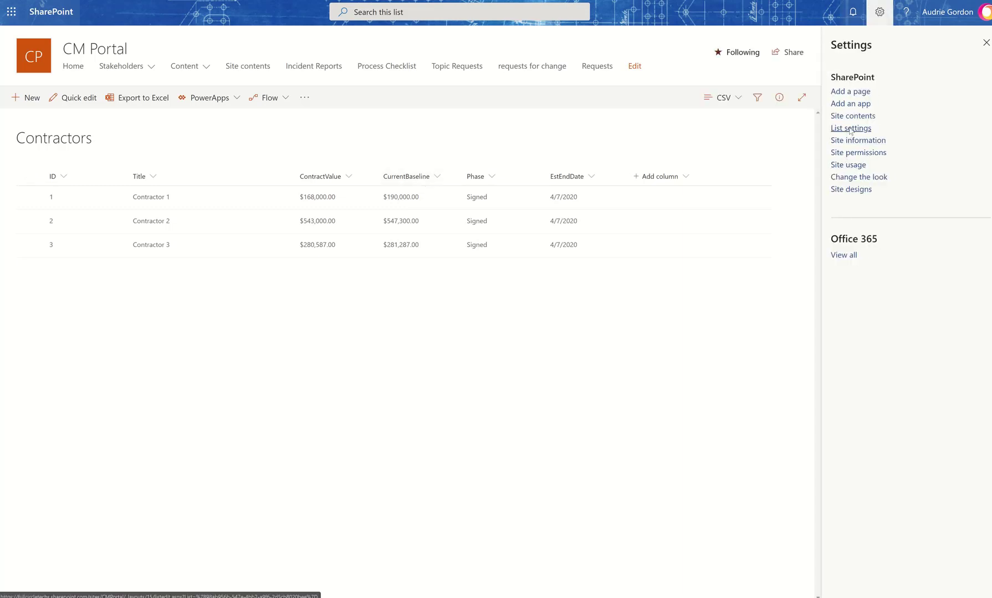
pyautogui.click(850, 129)
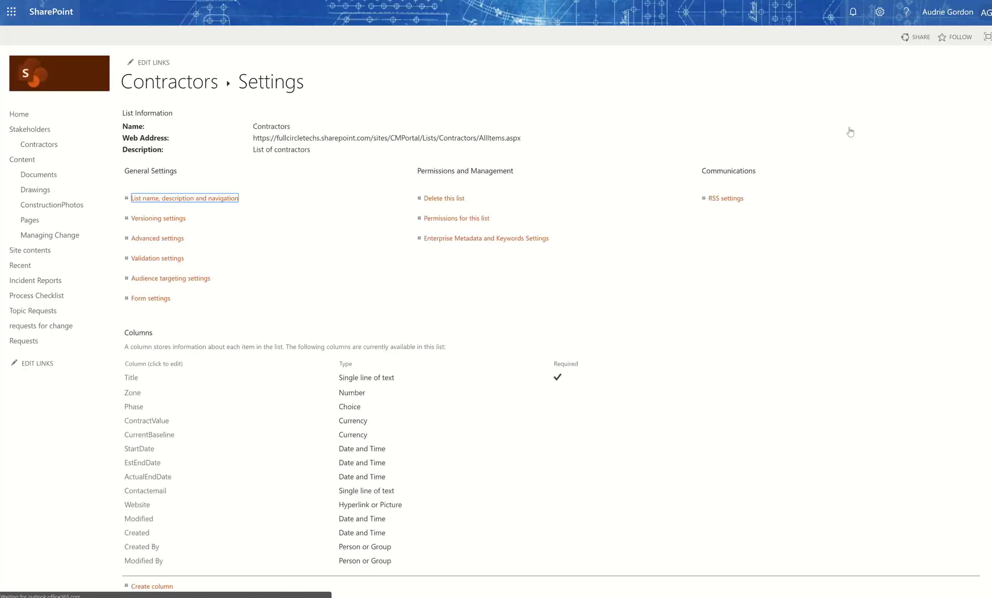
pyautogui.scroll(-2, 708, 133)
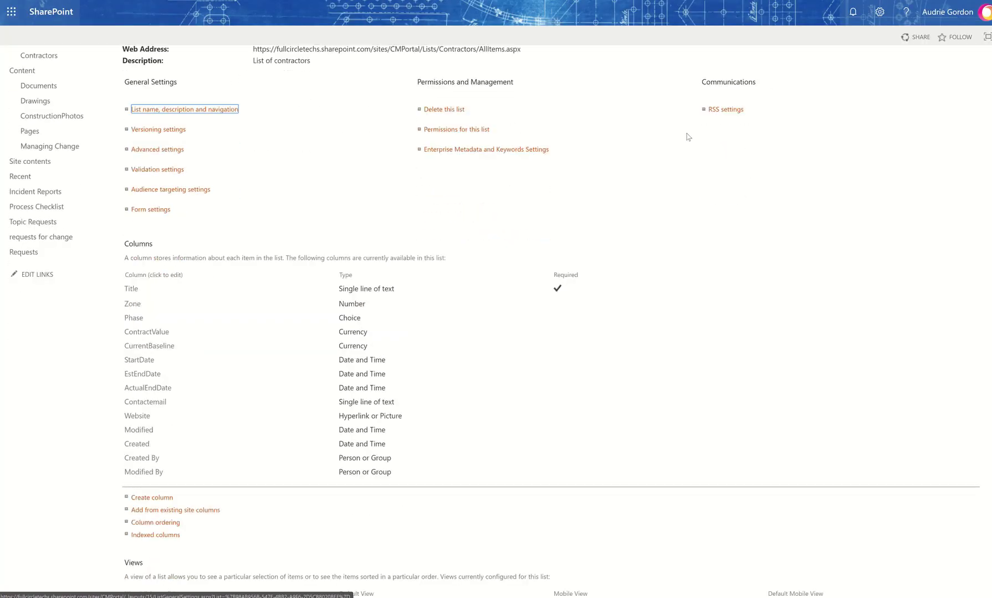
pyautogui.click(155, 349)
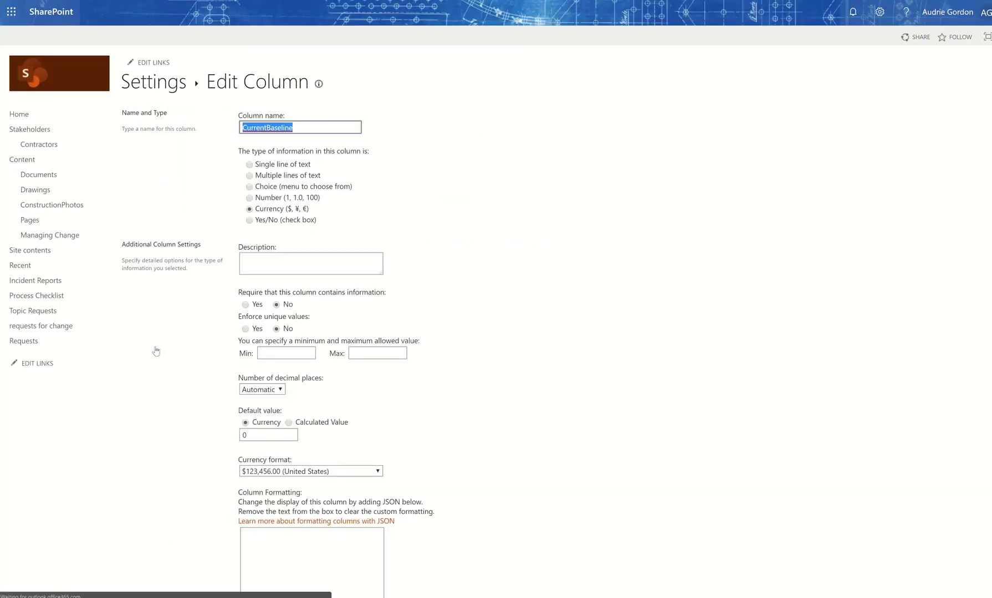
pyautogui.click(444, 1)
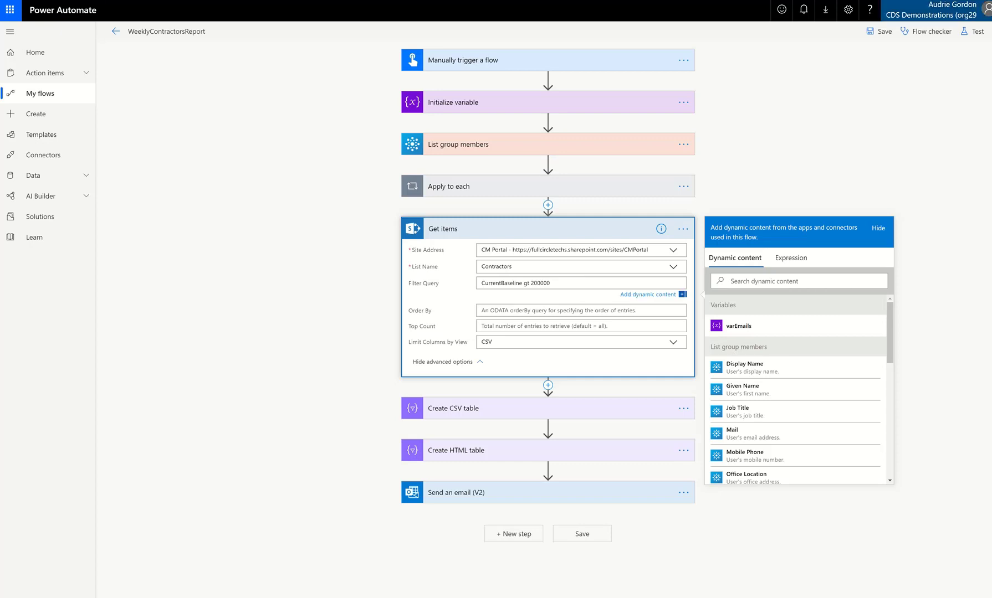
# Save the flow and run WeeklyContractorsReport from My flows.
pyautogui.click(885, 33)
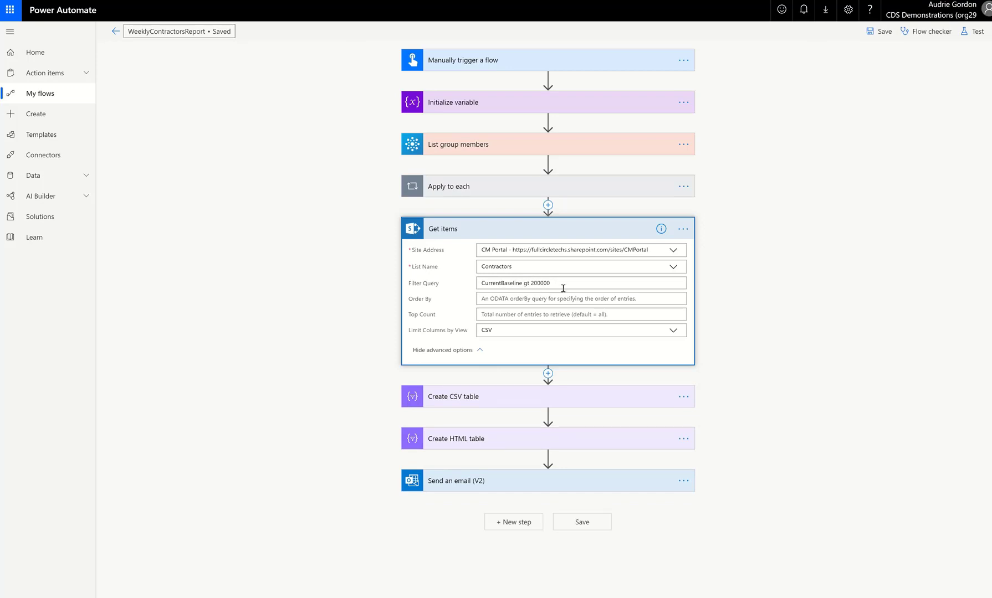
pyautogui.click(33, 100)
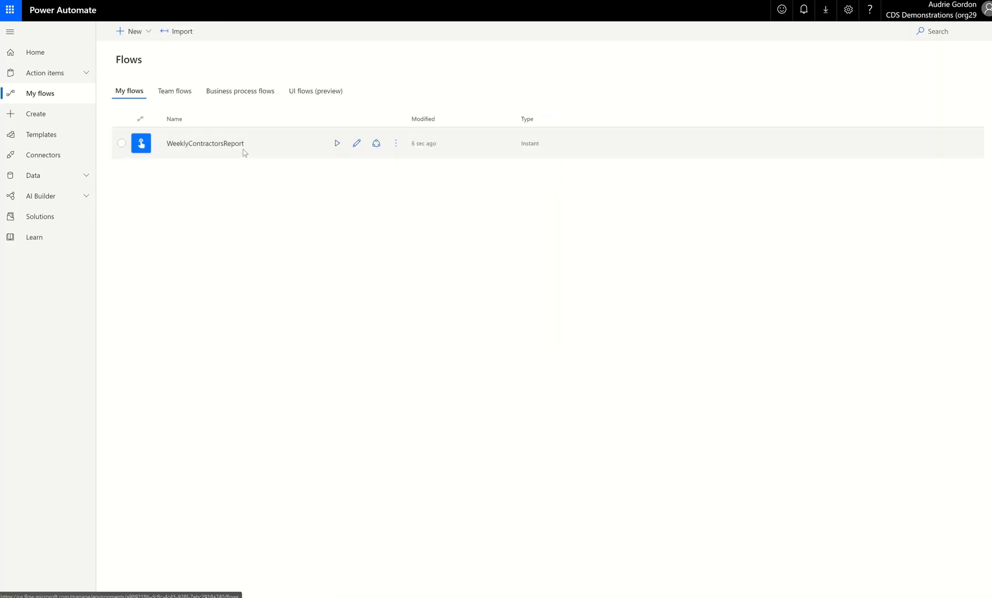
pyautogui.click(336, 143)
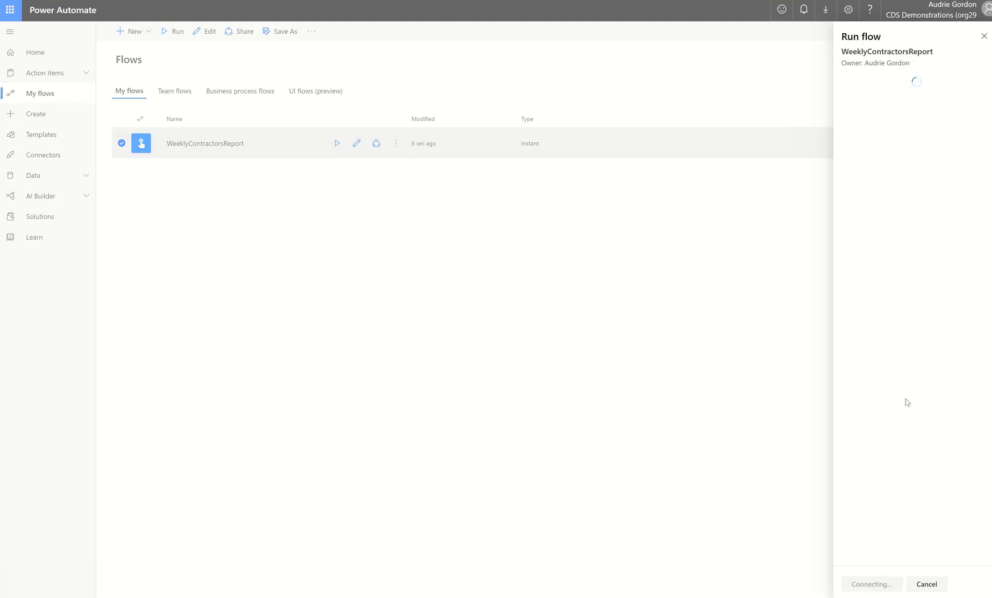
pyautogui.click(865, 585)
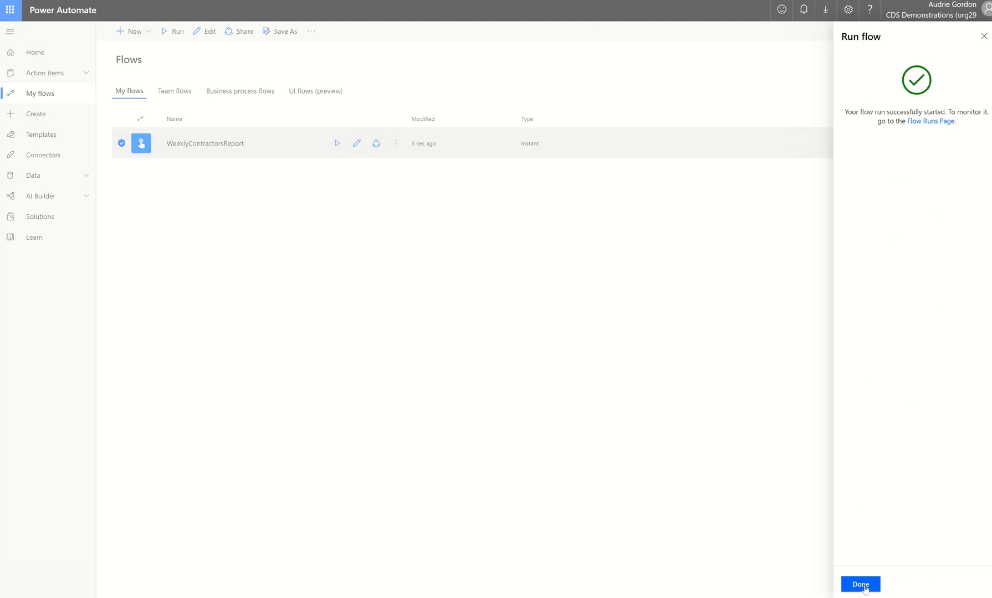
pyautogui.click(864, 586)
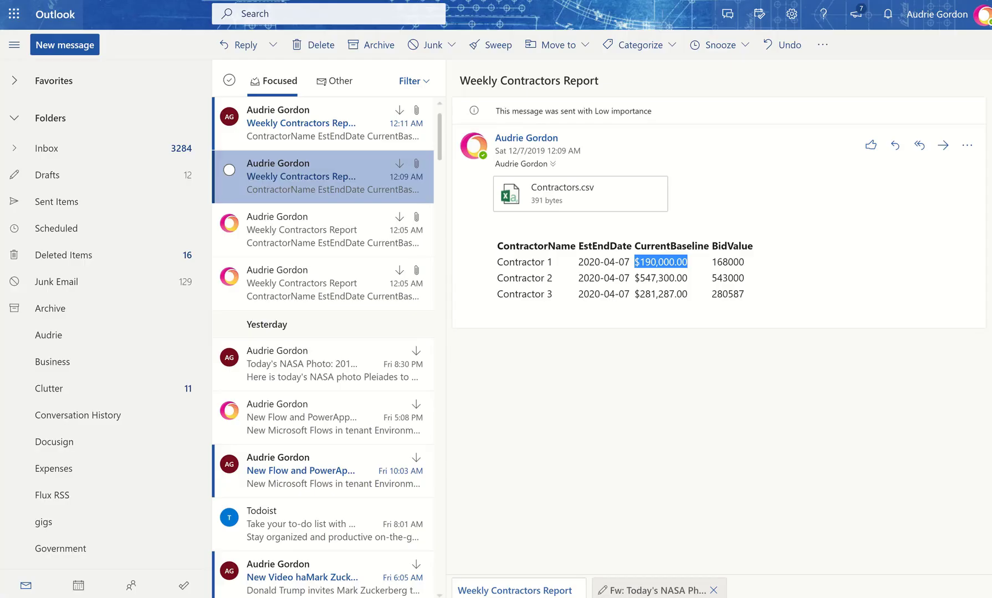
# Open the newest report email and compare its table with the previous report email.
pyautogui.click(323, 137)
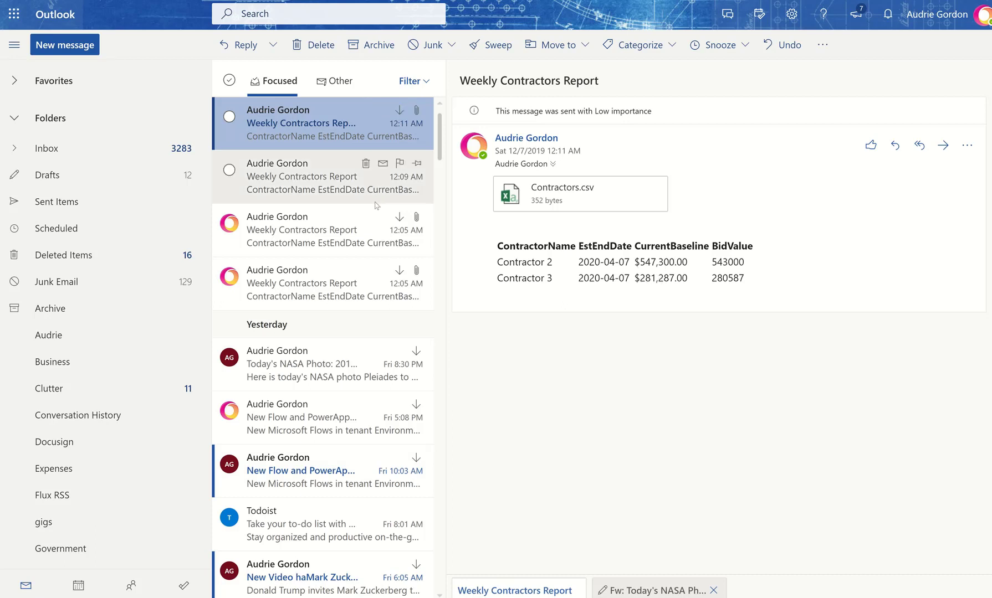
pyautogui.click(363, 185)
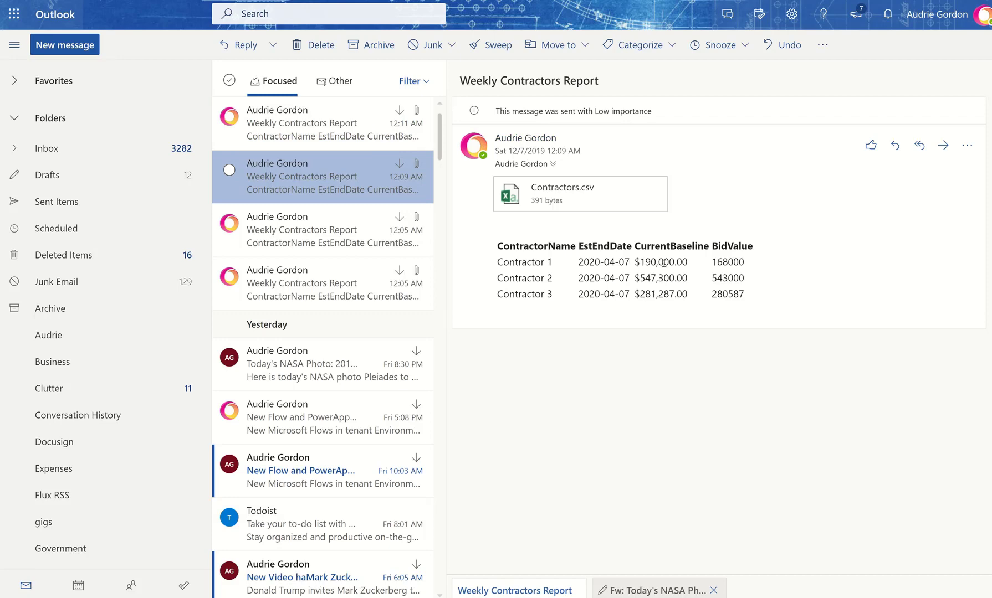
pyautogui.click(322, 141)
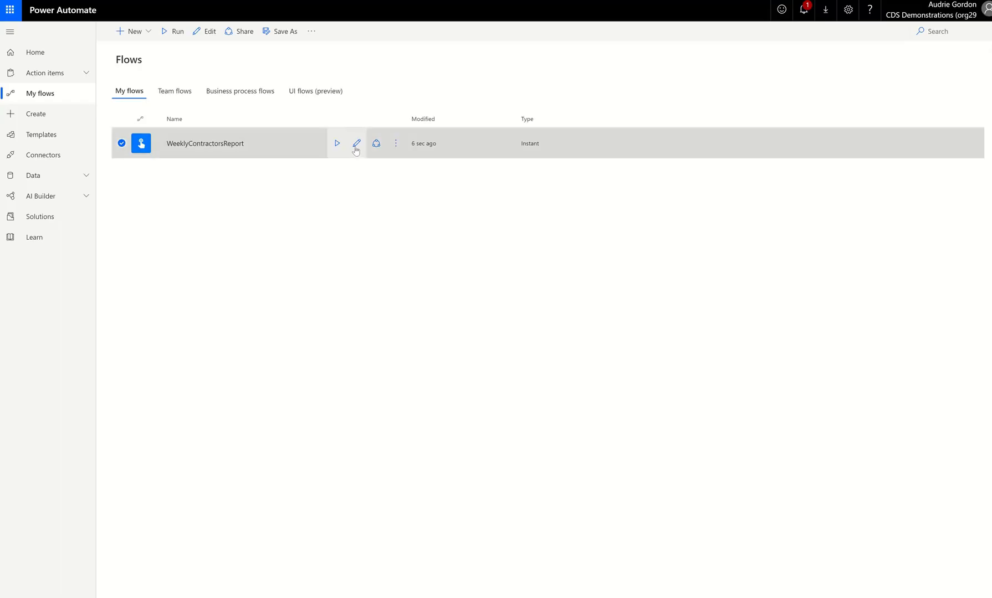
# Reopen the flow for editing and delete the Manually trigger a flow trigger.
pyautogui.click(355, 145)
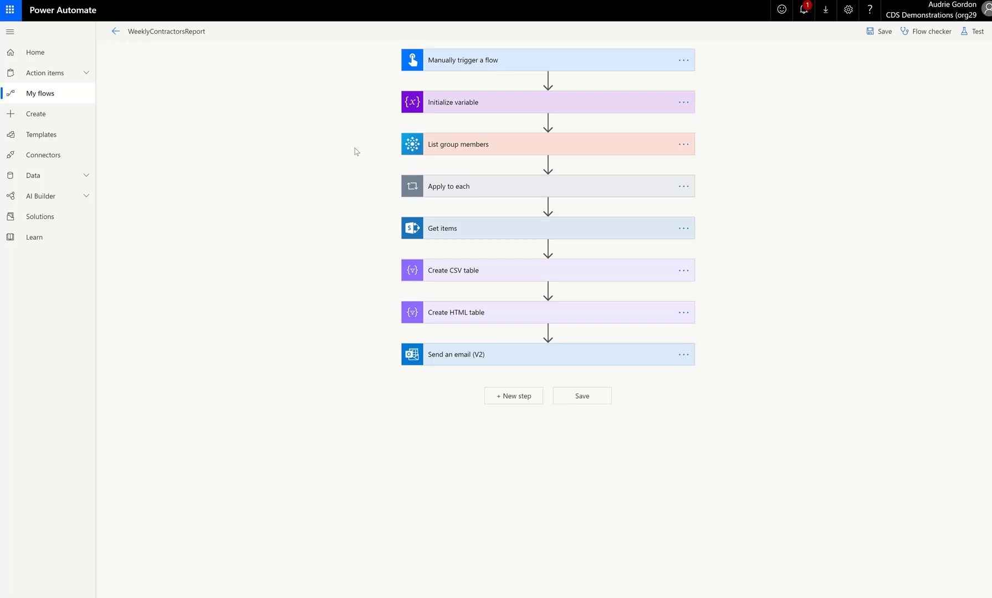
pyautogui.click(472, 236)
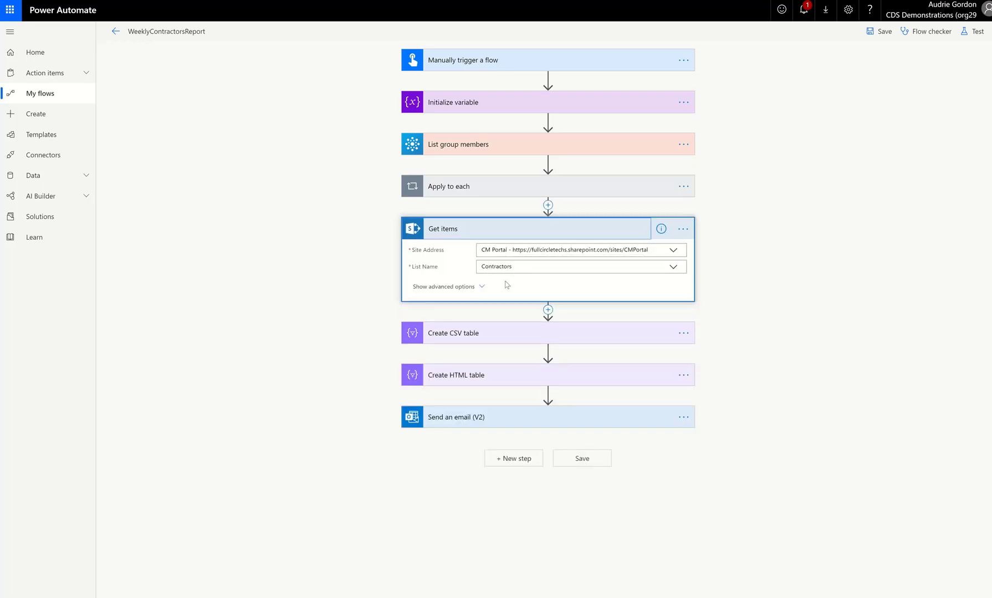
pyautogui.click(482, 289)
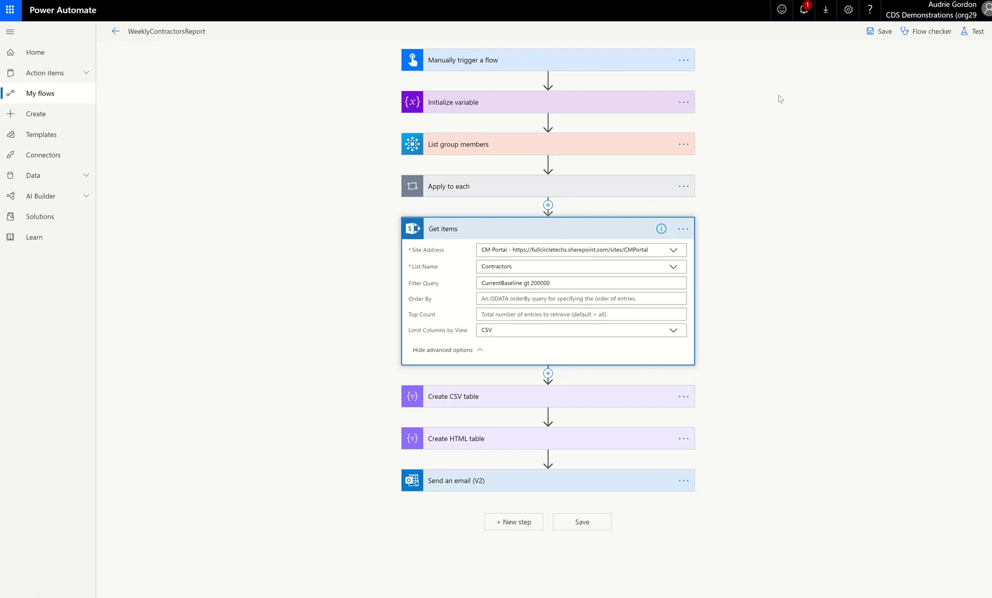
pyautogui.click(683, 67)
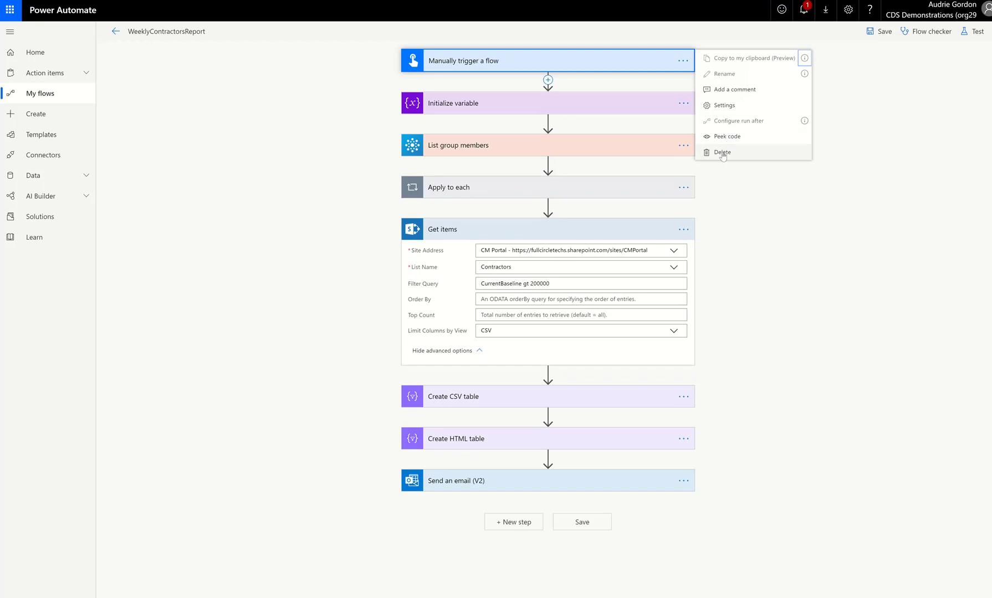
pyautogui.click(720, 152)
pyautogui.click(505, 324)
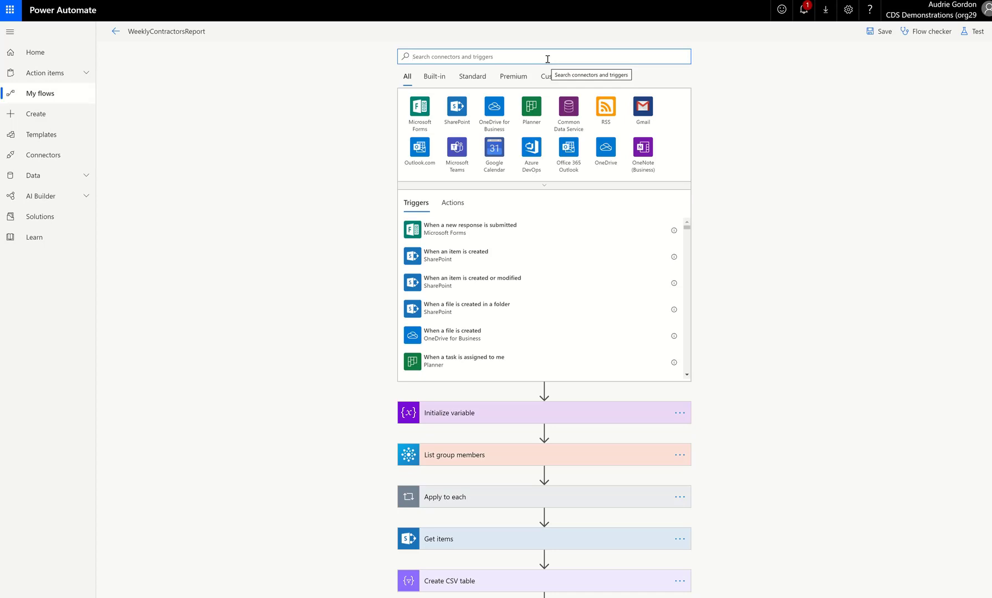
# Add a built-in Schedule Recurrence trigger and set its frequency to Week.
pyautogui.click(438, 82)
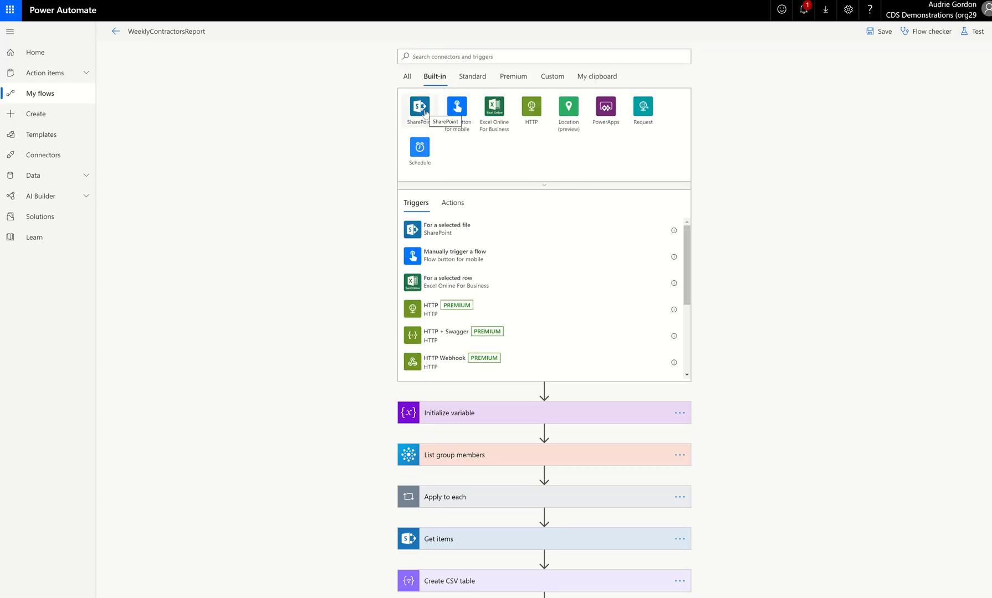
pyautogui.click(425, 163)
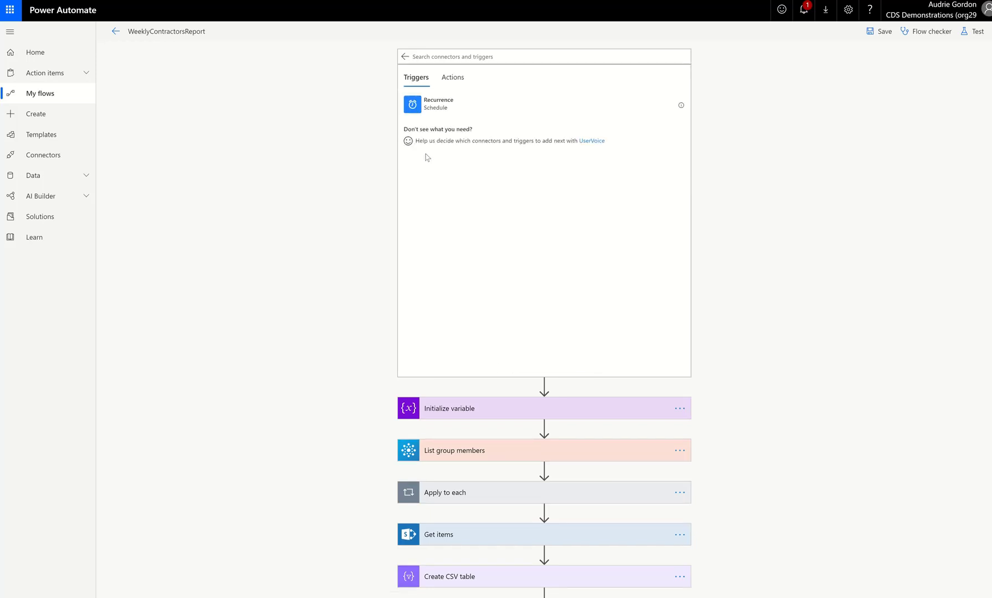
pyautogui.click(433, 108)
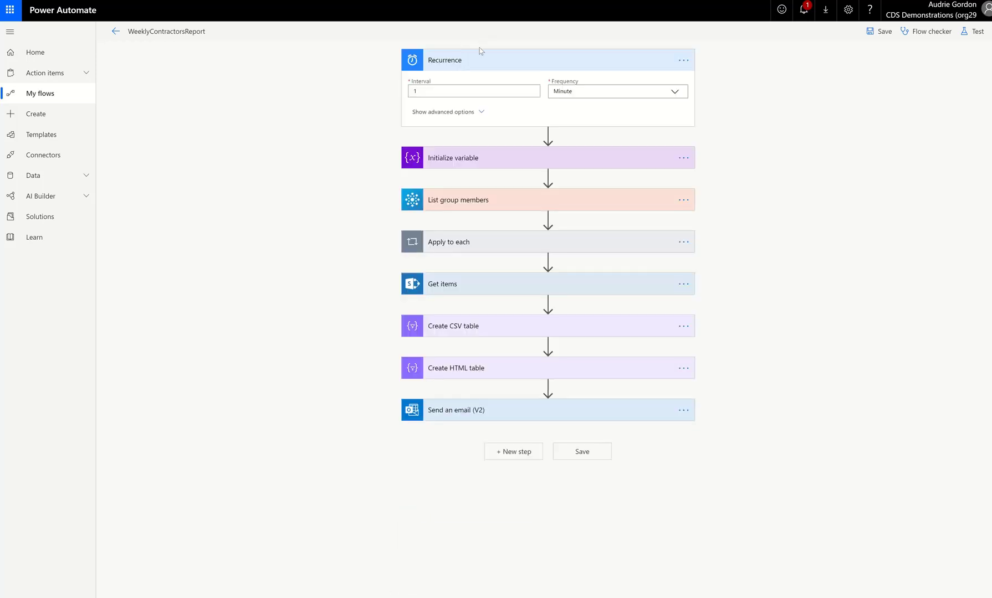
pyautogui.click(604, 95)
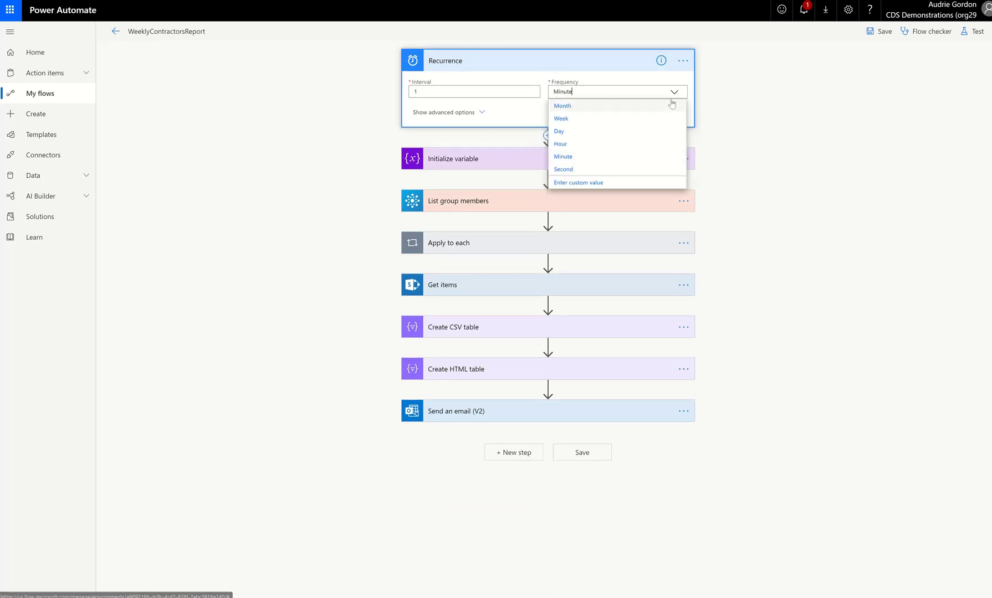
pyautogui.click(616, 123)
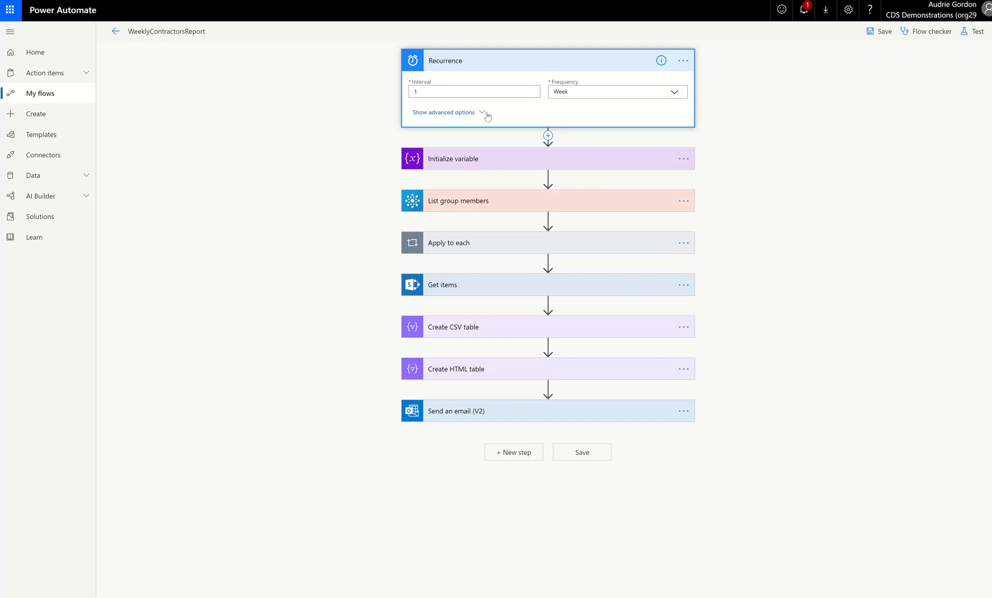
# Set the recurrence to run on Monday at hour 8.
pyautogui.click(483, 113)
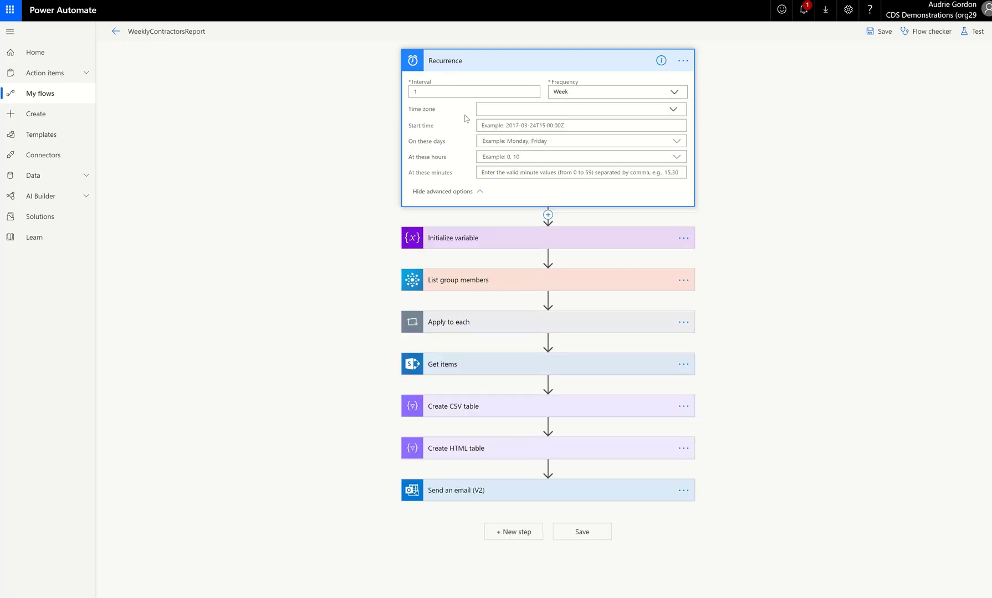
pyautogui.click(505, 142)
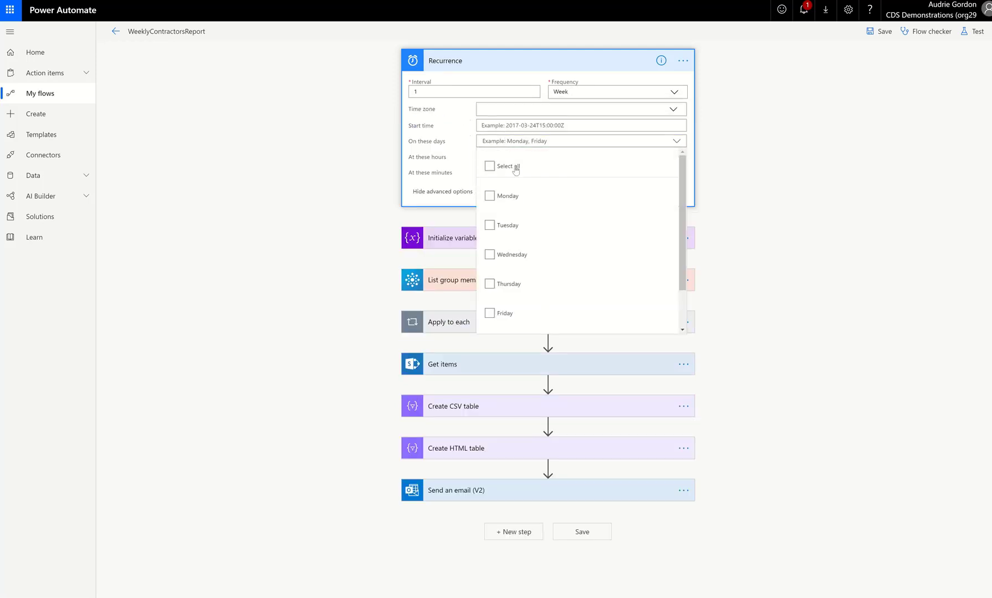
pyautogui.click(517, 197)
pyautogui.click(430, 162)
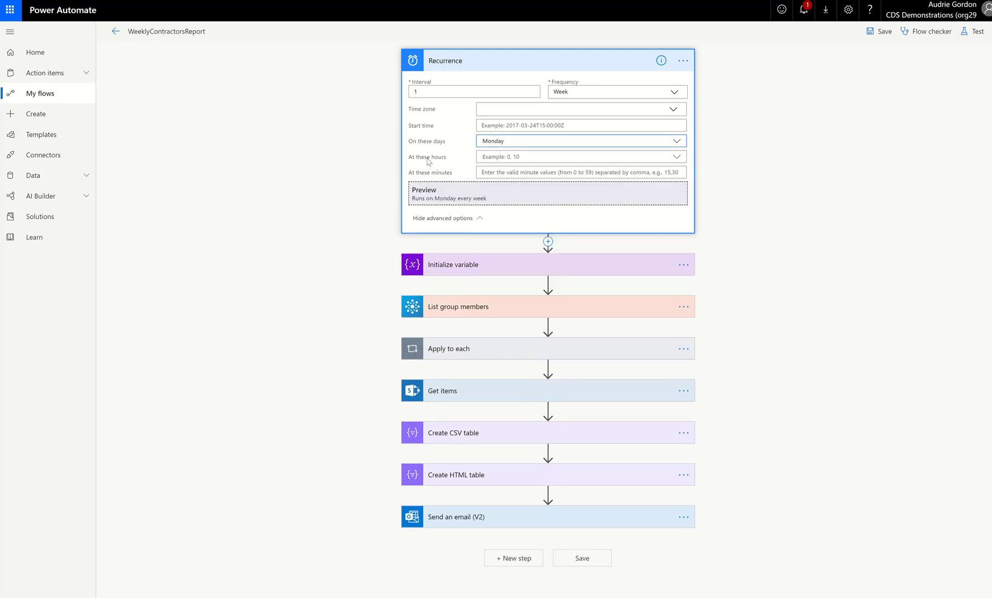
pyautogui.click(532, 158)
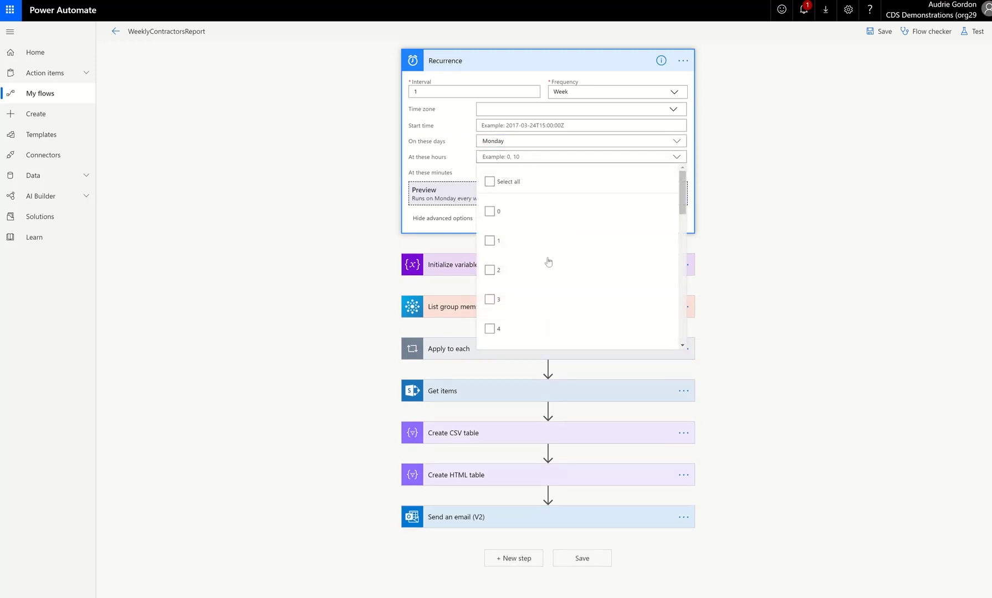
pyautogui.scroll(-2, 546, 262)
pyautogui.click(489, 314)
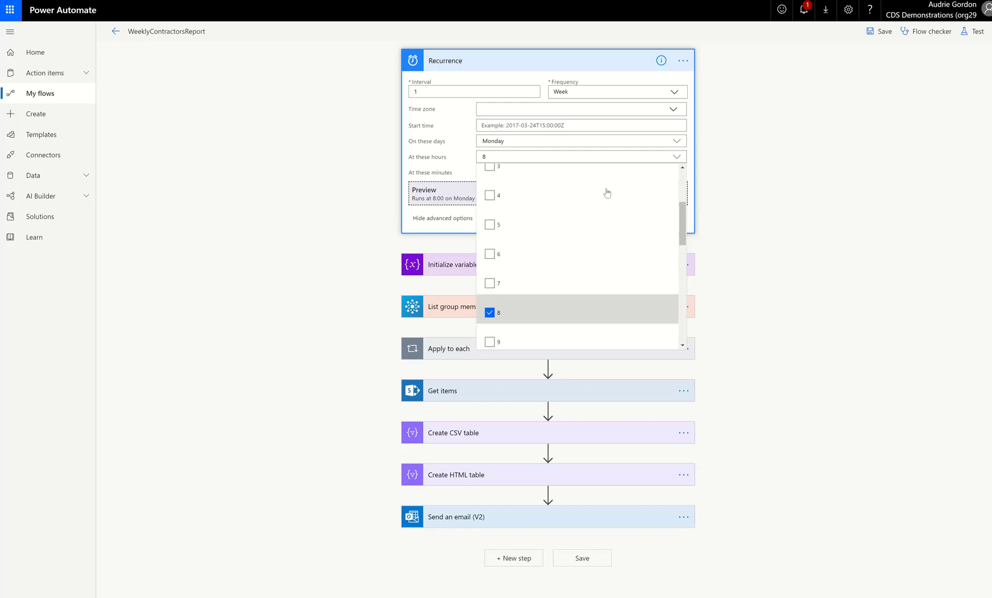
# Change the recurrence hours so the flow runs at hour 0 instead.
pyautogui.click(462, 174)
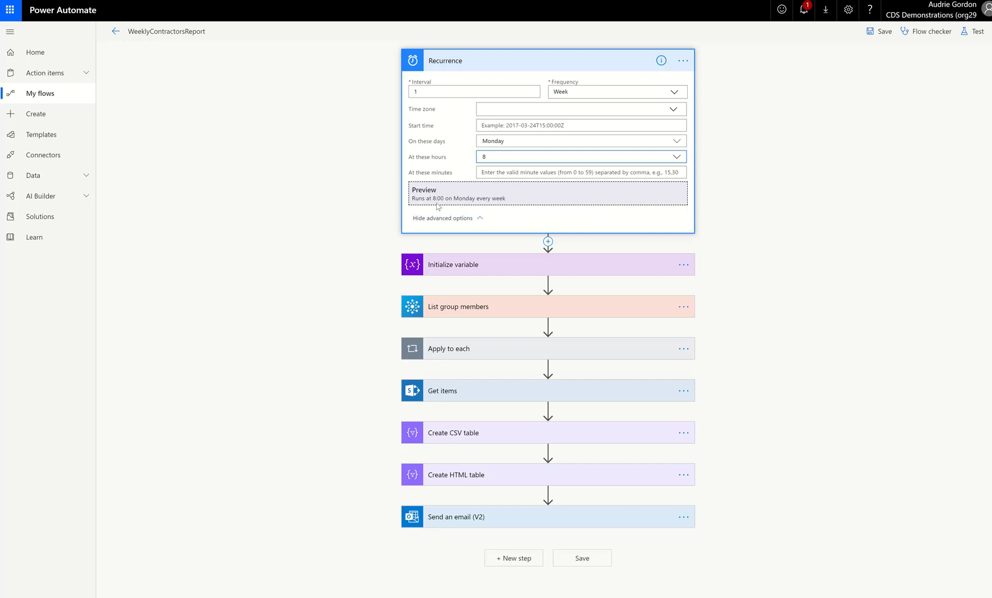
pyautogui.click(543, 157)
pyautogui.scroll(3, 558, 236)
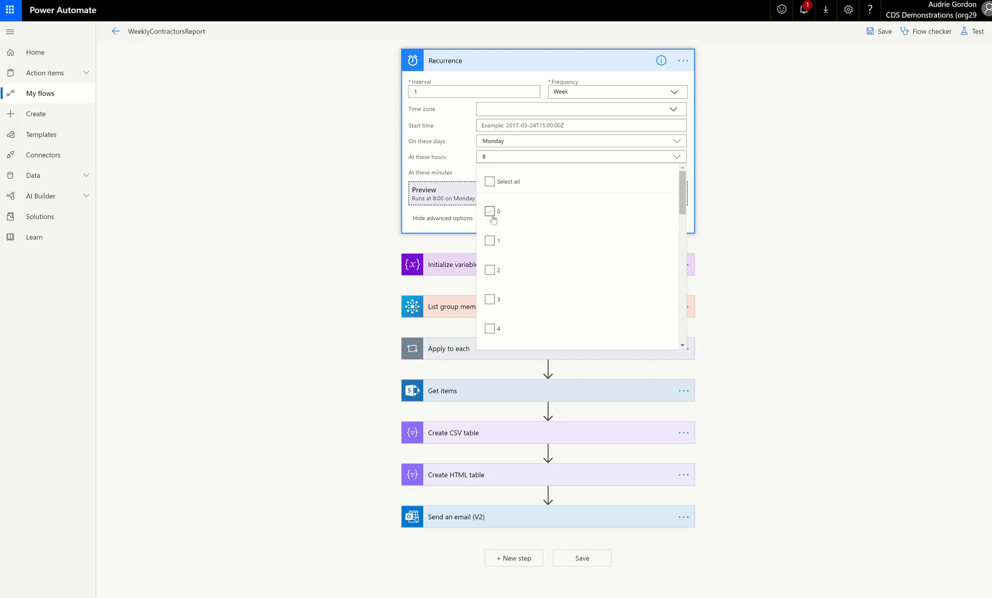
pyautogui.click(489, 241)
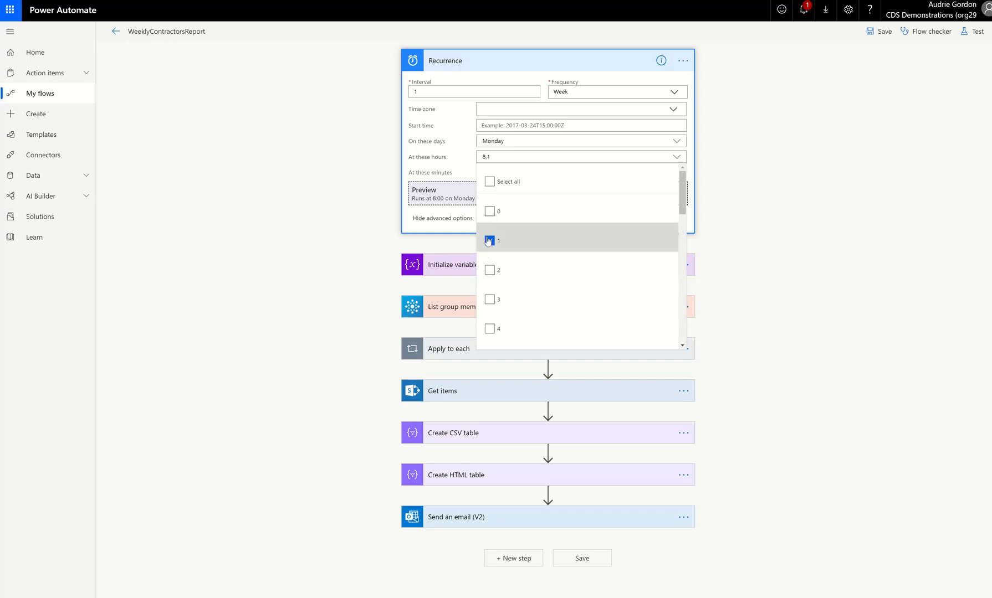
pyautogui.click(490, 212)
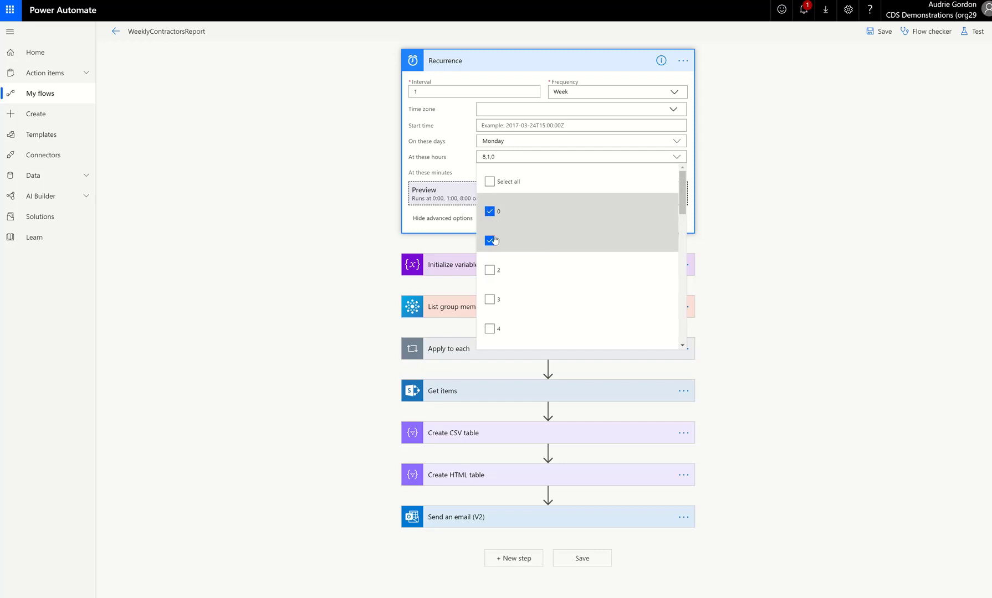
pyautogui.click(491, 241)
pyautogui.scroll(-3, 518, 238)
pyautogui.scroll(-3, 518, 239)
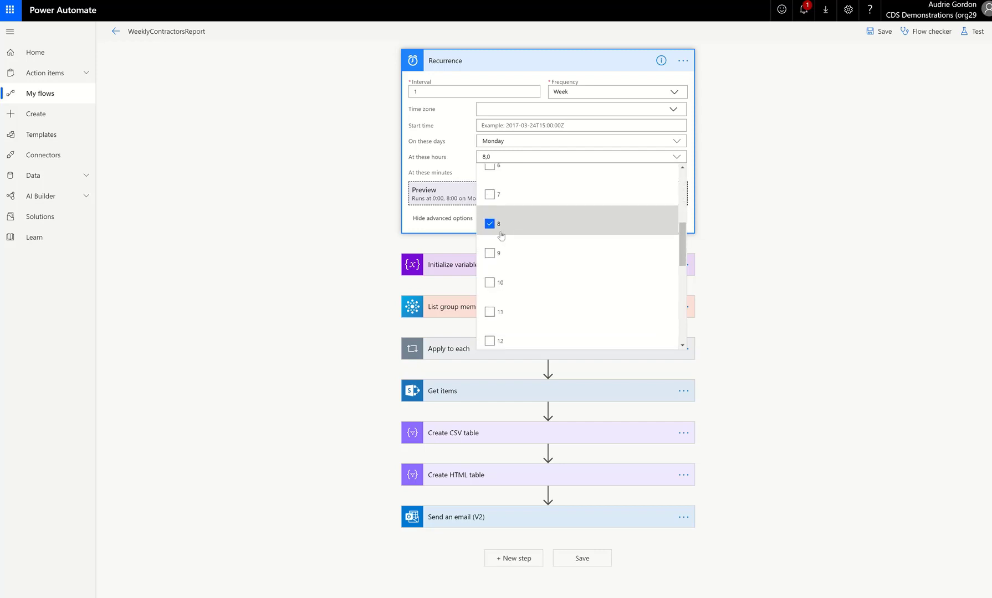
pyautogui.click(490, 227)
pyautogui.scroll(5, 557, 244)
pyautogui.scroll(2, 557, 244)
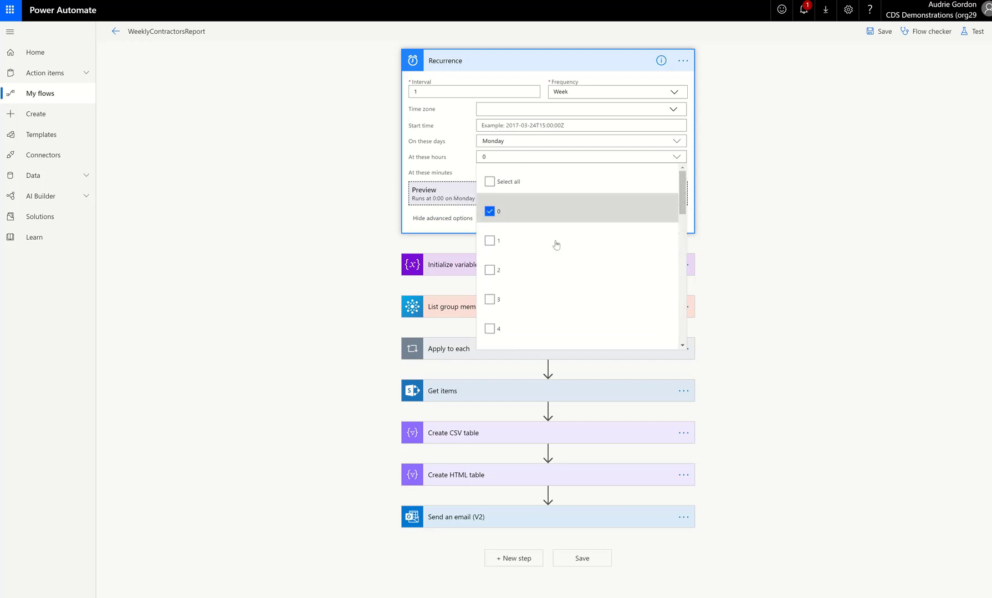
pyautogui.click(460, 145)
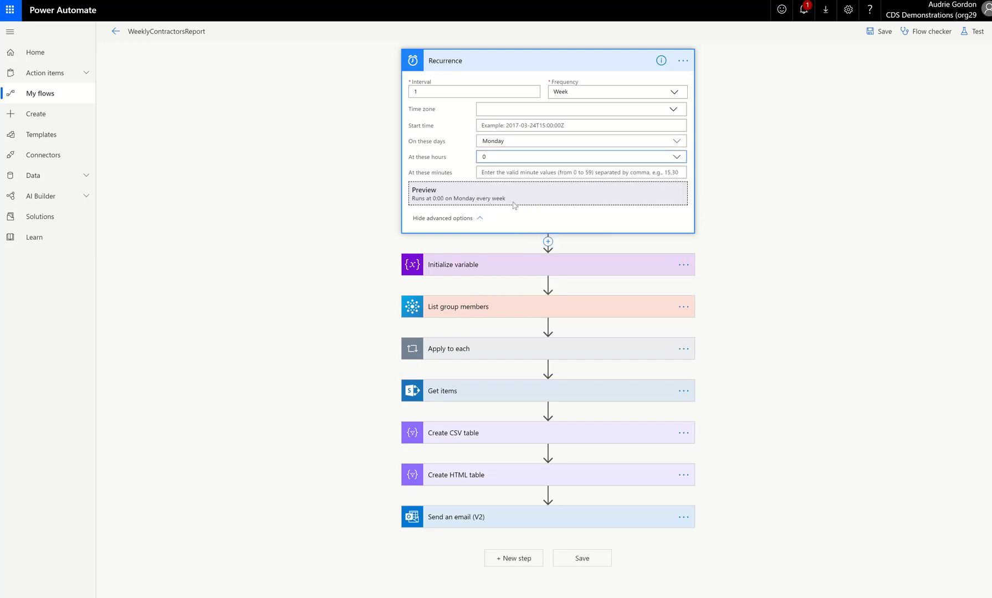
# Set the recurrence to run only at hour 1 on Mondays.
pyautogui.click(504, 155)
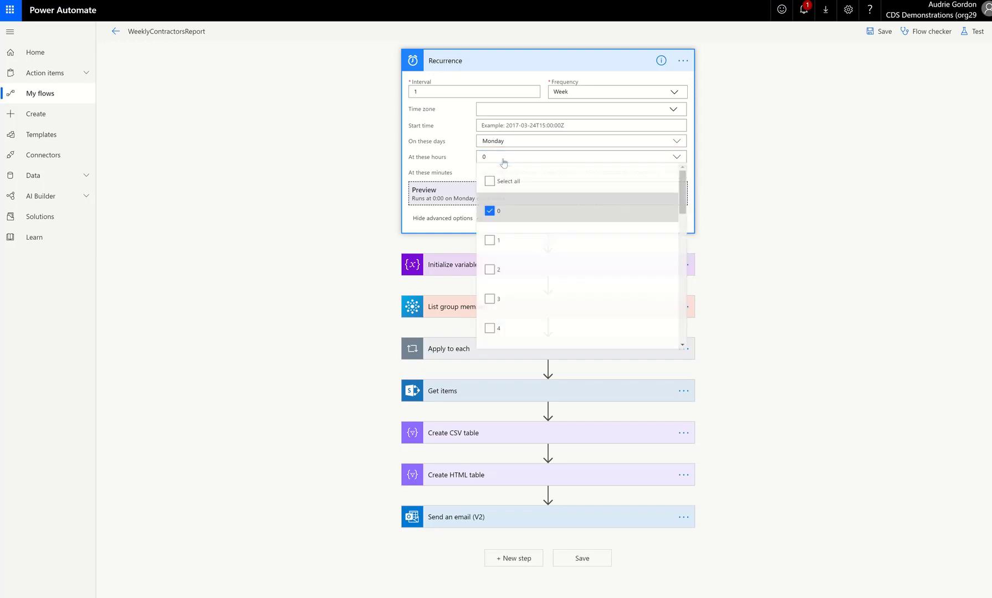
pyautogui.click(493, 241)
pyautogui.click(490, 212)
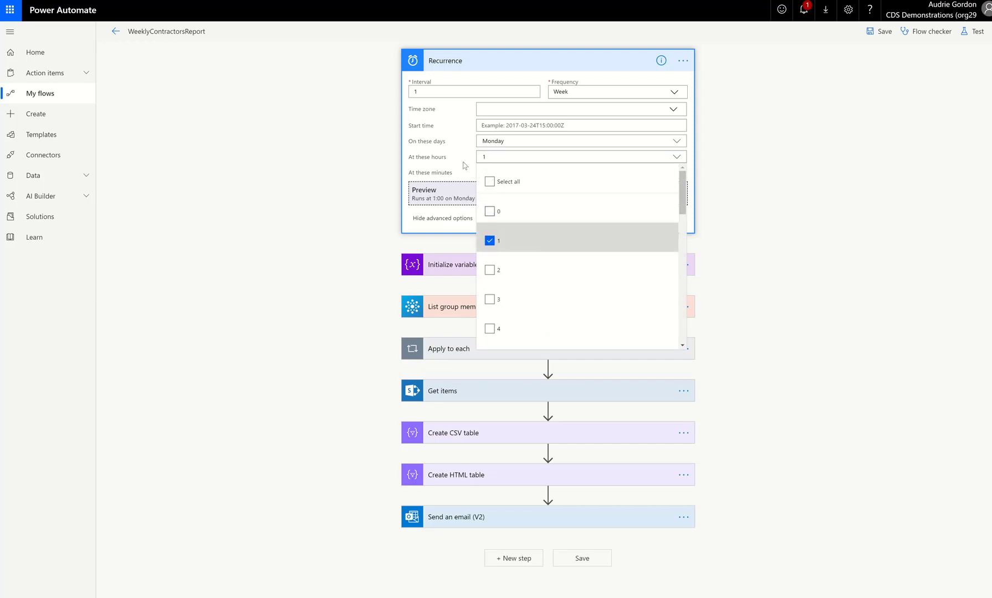
pyautogui.click(451, 200)
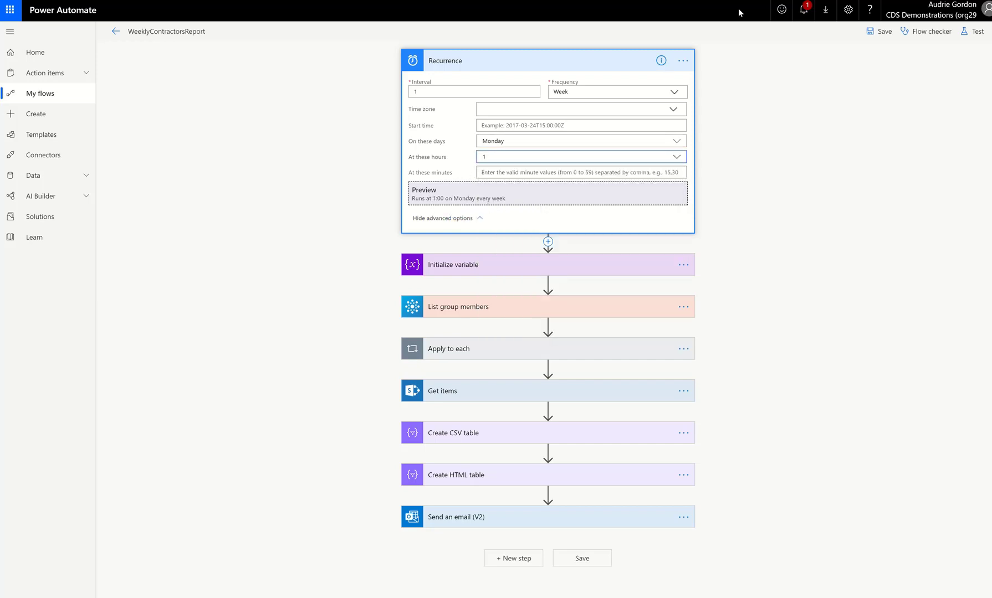
# Replace the email's To recipient with the varEmails variable using advanced mode.
pyautogui.click(871, 36)
pyautogui.click(871, 37)
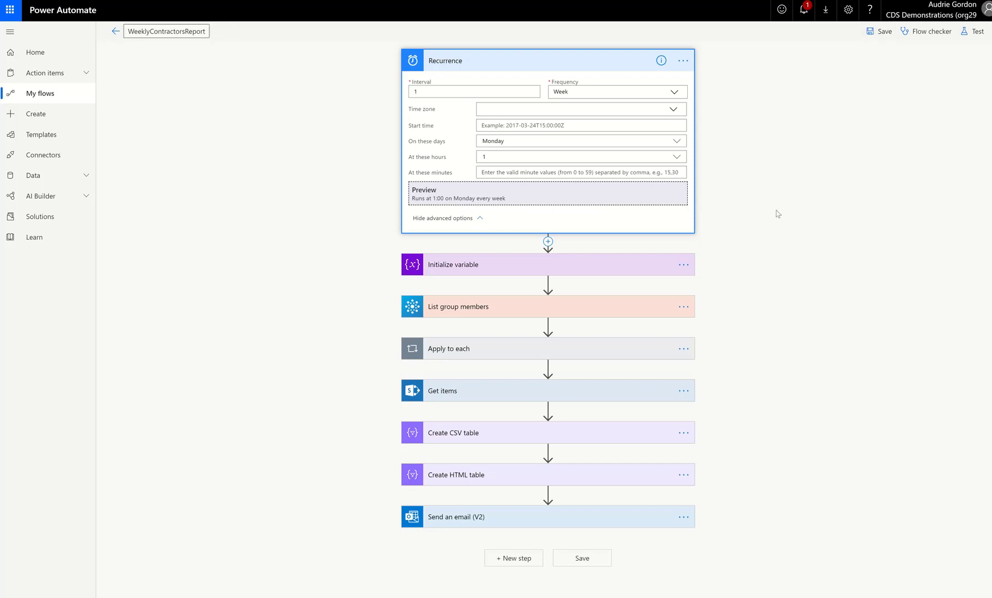
pyautogui.click(484, 518)
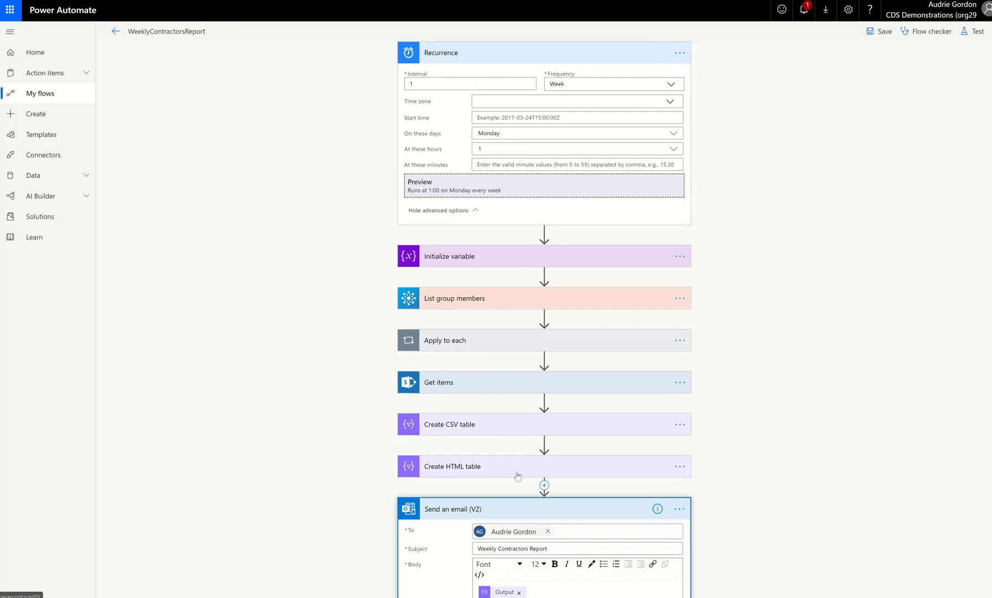
pyautogui.click(548, 454)
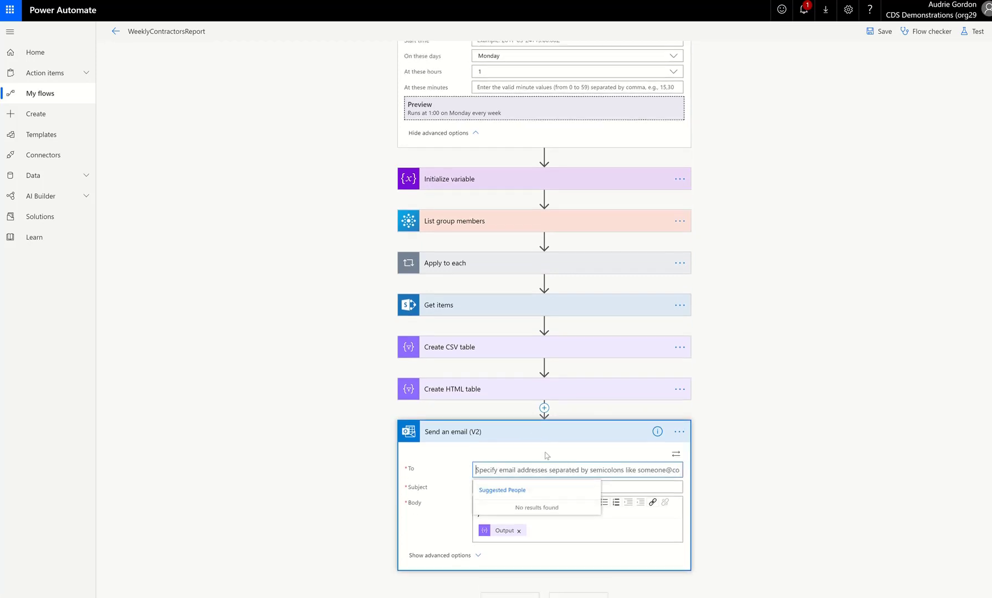
pyautogui.click(675, 456)
pyautogui.click(752, 518)
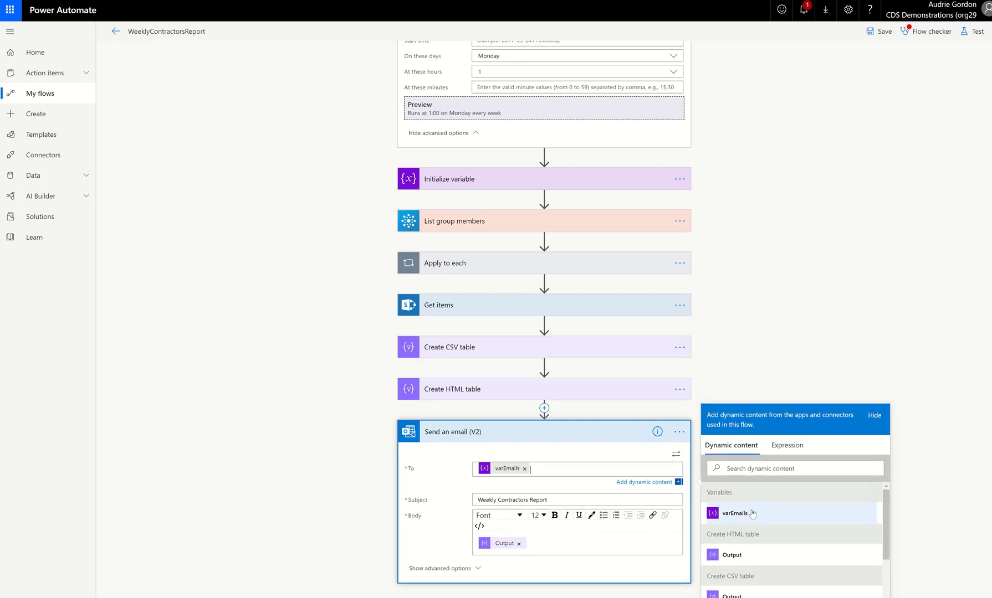
# Save the flow and collapse the Recurrence trigger.
pyautogui.click(884, 38)
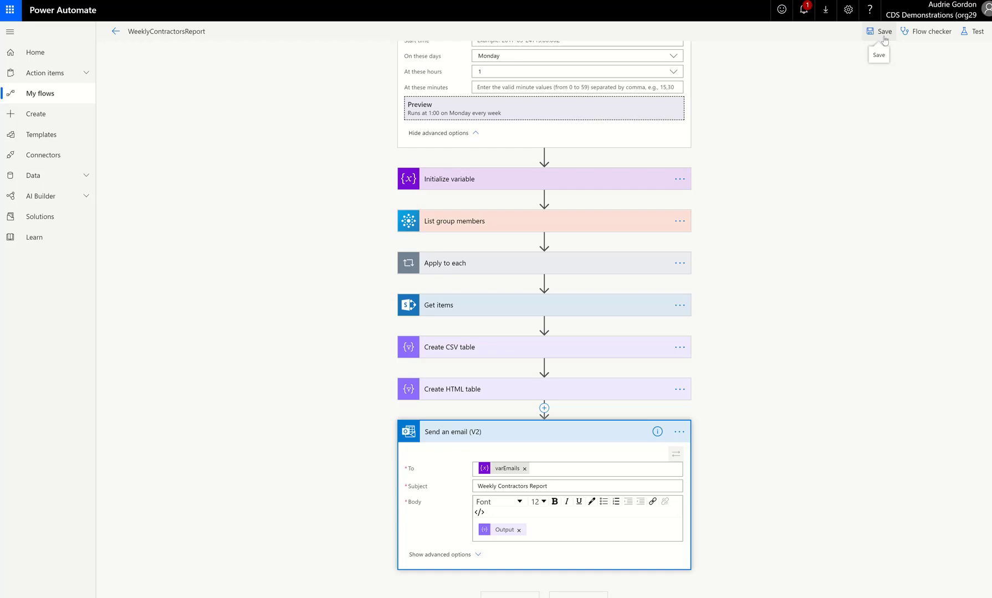
pyautogui.click(884, 37)
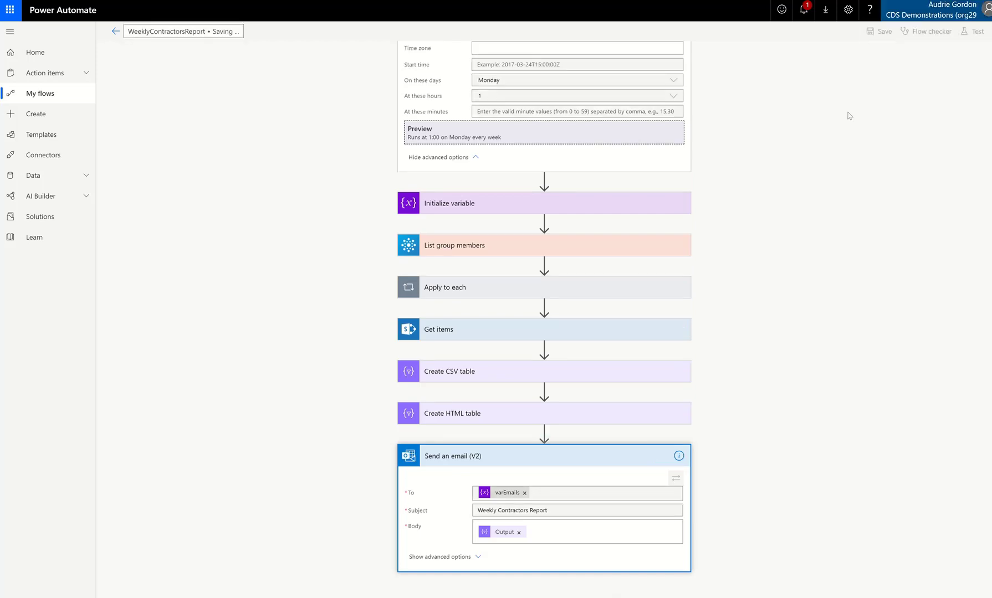
pyautogui.click(618, 60)
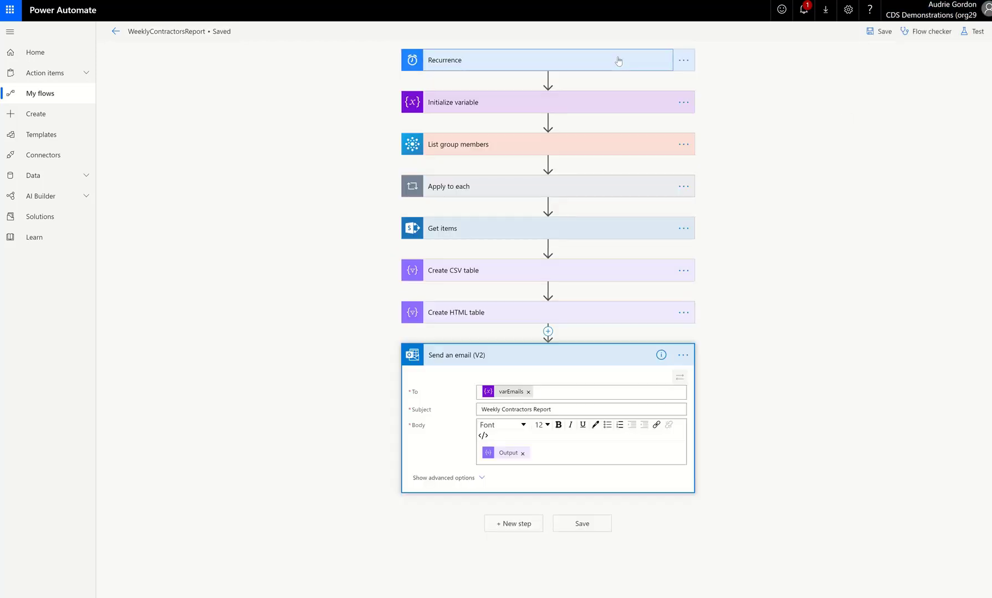